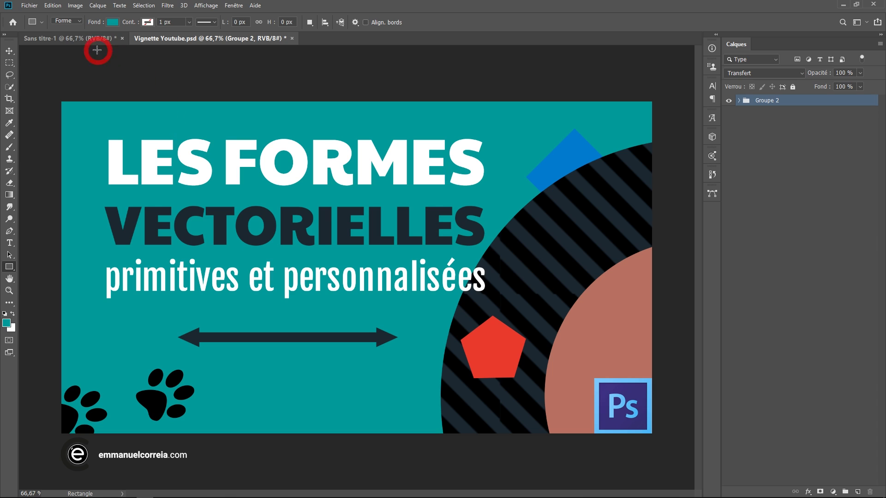
# Step: In the untitled document, draw a teal circle about 275 px in diameter in the upper middle of the blank canvas
pyautogui.click(85, 37)
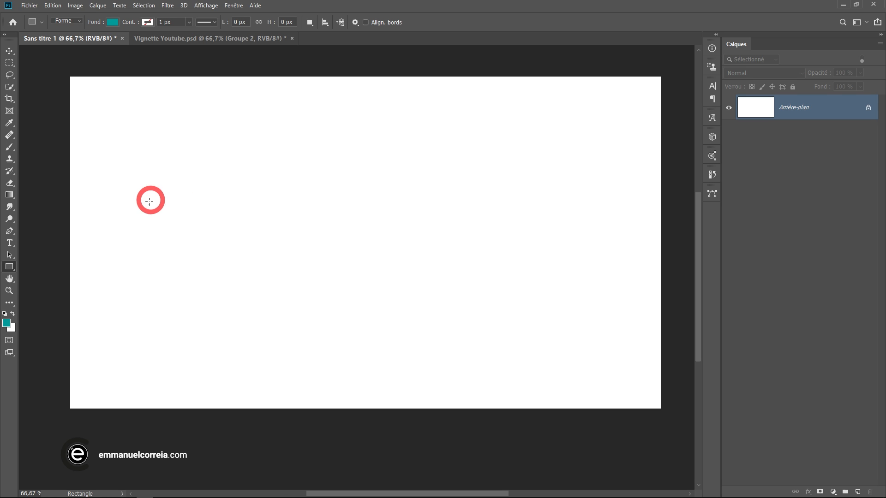
pyautogui.rightClick(13, 266)
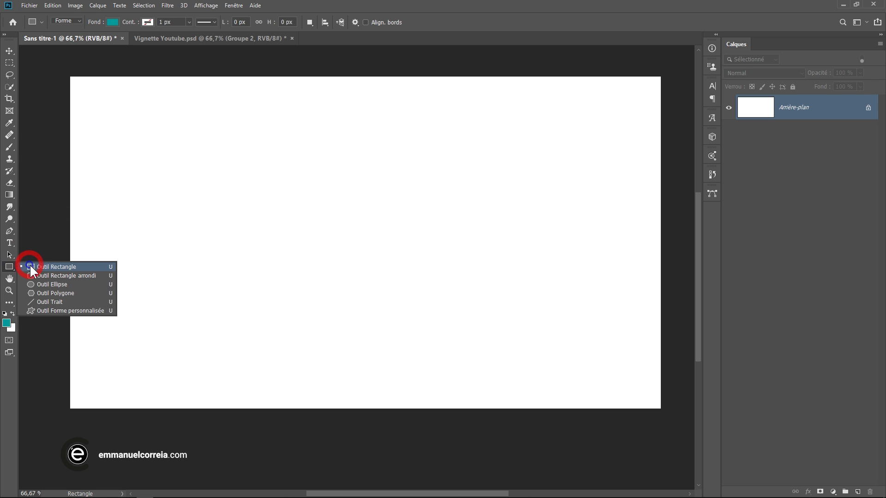
pyautogui.click(40, 286)
pyautogui.moveTo(303, 134); pyautogui.dragTo(394, 224)
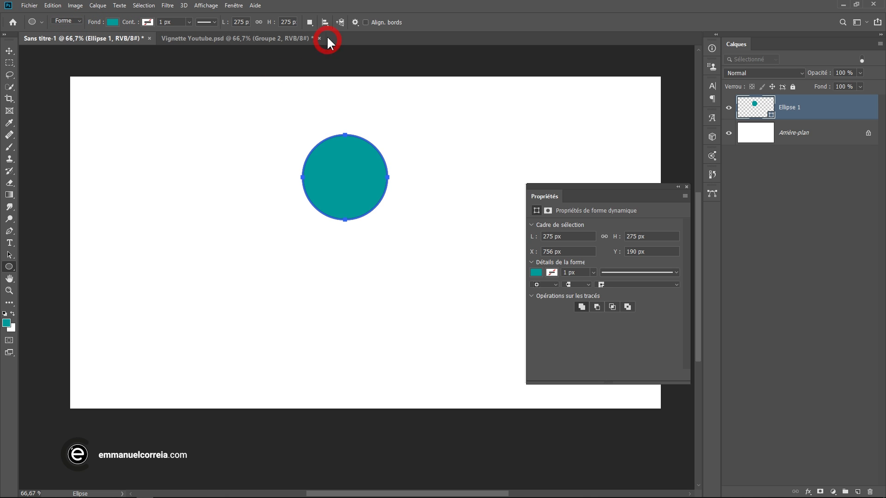
pyautogui.click(310, 22)
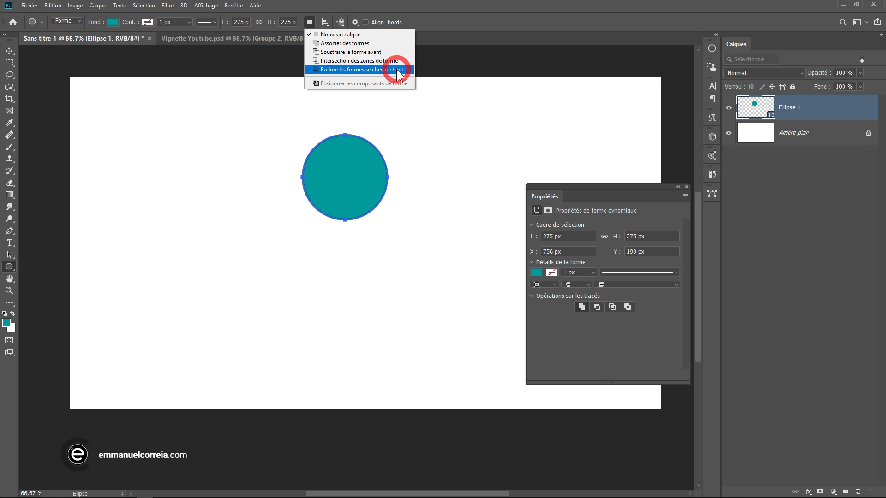
pyautogui.click(441, 3)
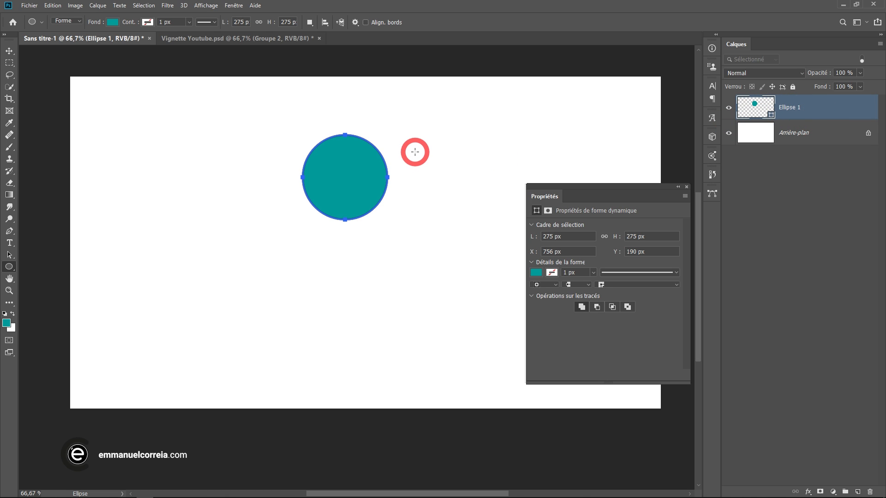
pyautogui.click(309, 23)
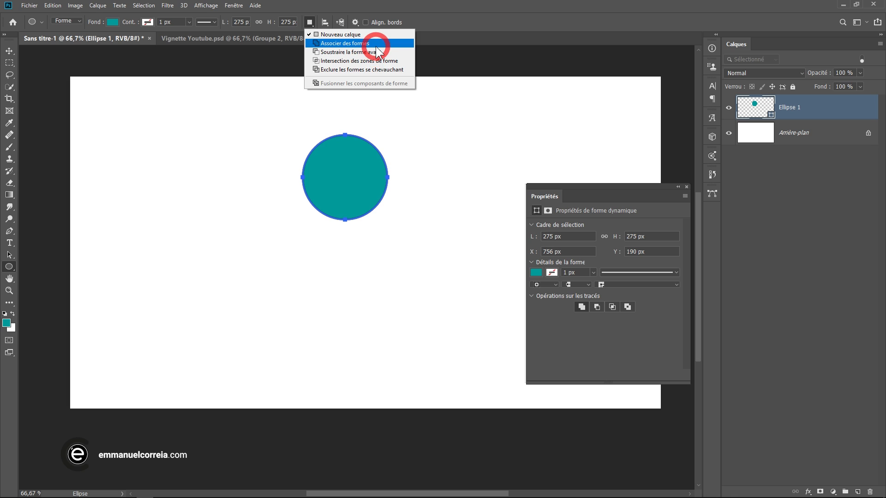
pyautogui.click(434, 2)
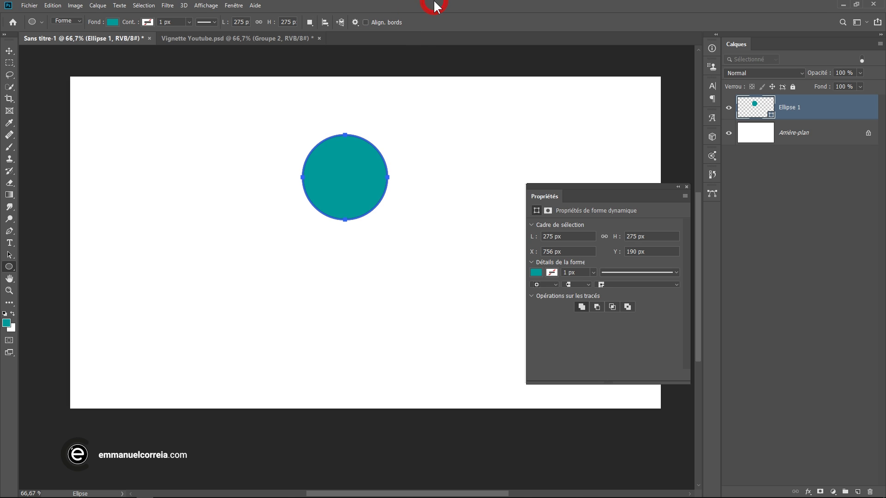
# Step: Try the combine, subtract front and intersect shape operations on the circle
pyautogui.click(310, 22)
pyautogui.click(322, 43)
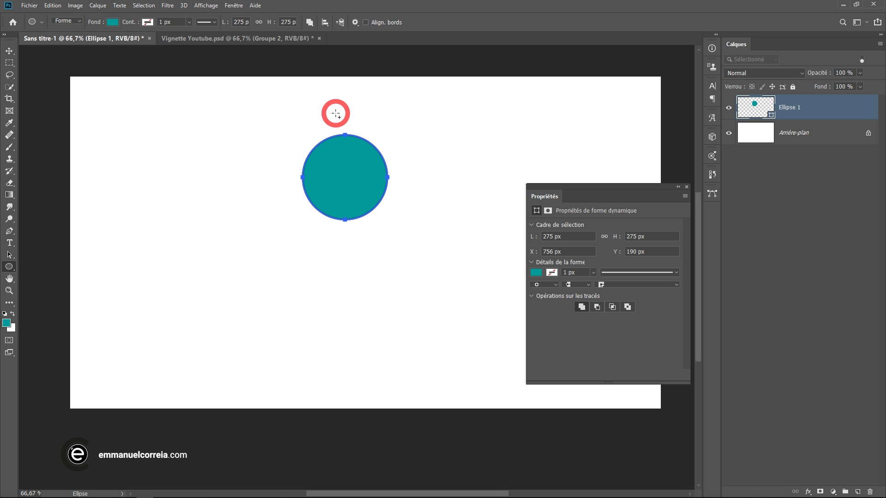
pyautogui.click(310, 22)
pyautogui.click(325, 52)
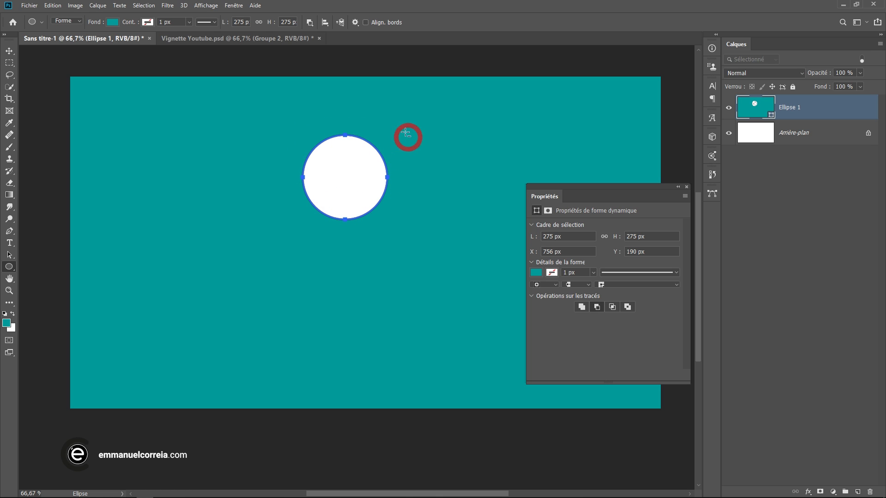
pyautogui.click(309, 21)
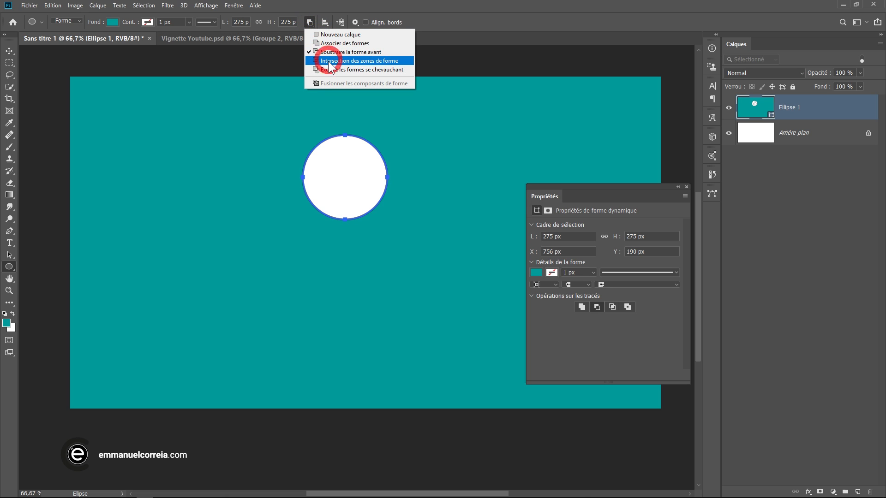
pyautogui.click(328, 60)
pyautogui.click(309, 22)
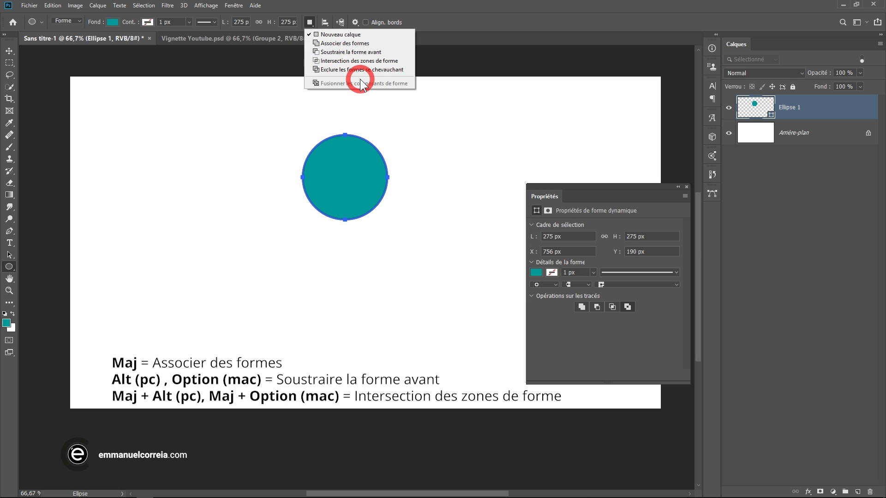
pyautogui.click(480, 19)
pyautogui.press('alt')
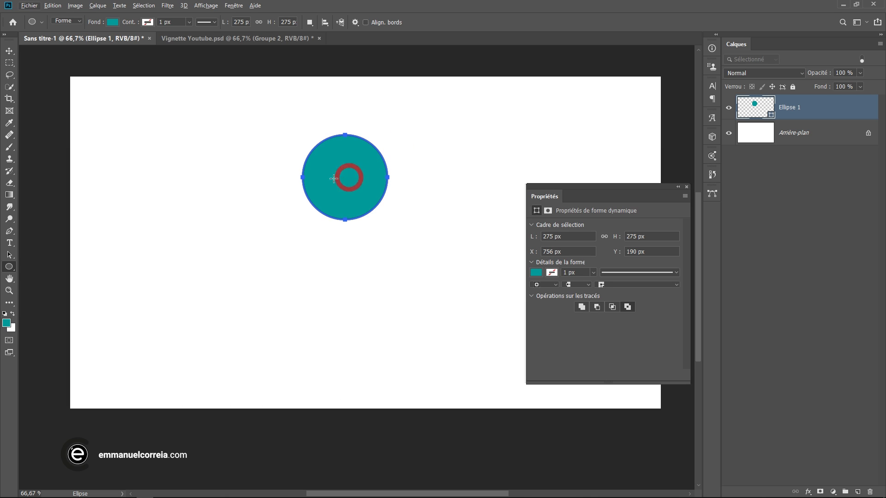
# Step: Add a three-sided polygon about 345 px high to the circle's shape layer, with its tip pointing right at the circle's centre
pyautogui.rightClick(9, 267)
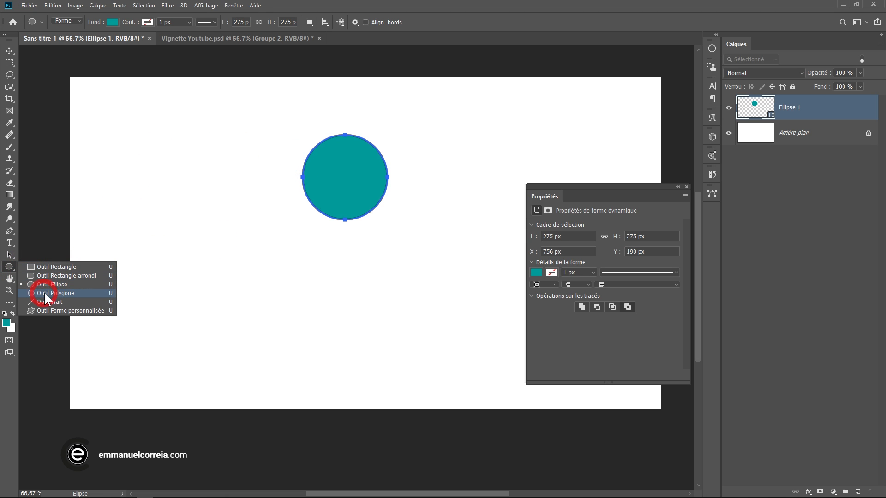
pyautogui.click(60, 292)
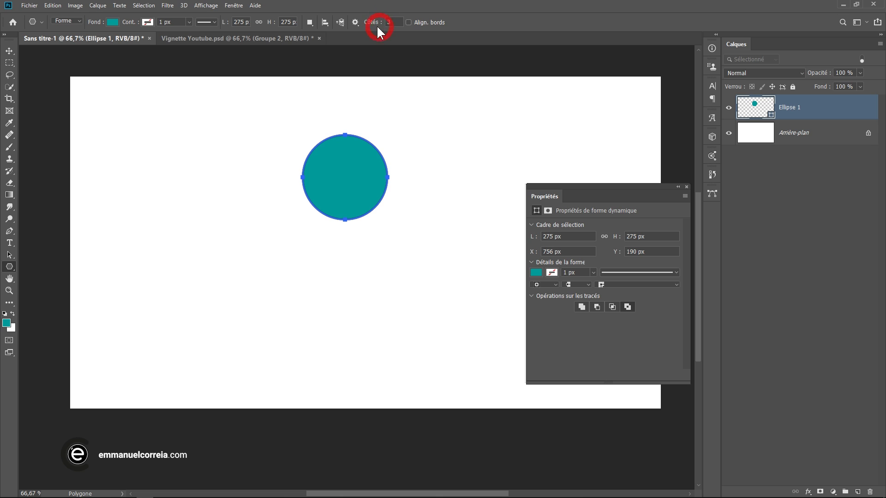
pyautogui.click(355, 21)
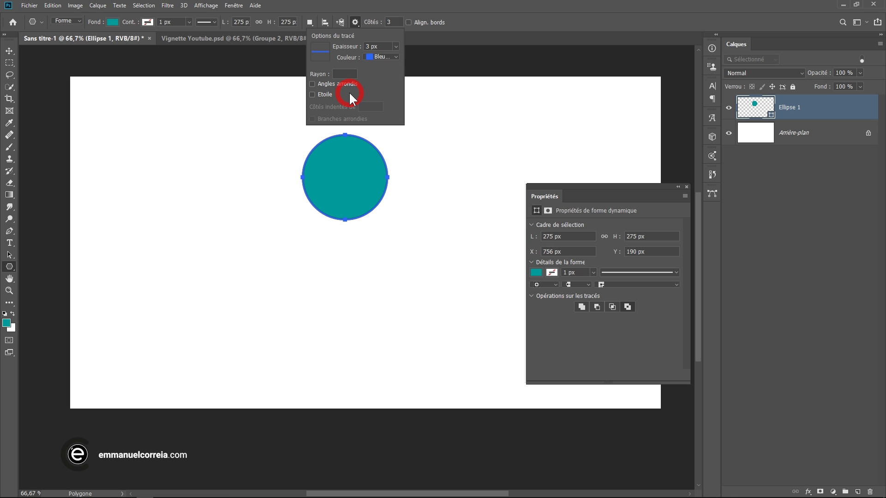
pyautogui.click(508, 6)
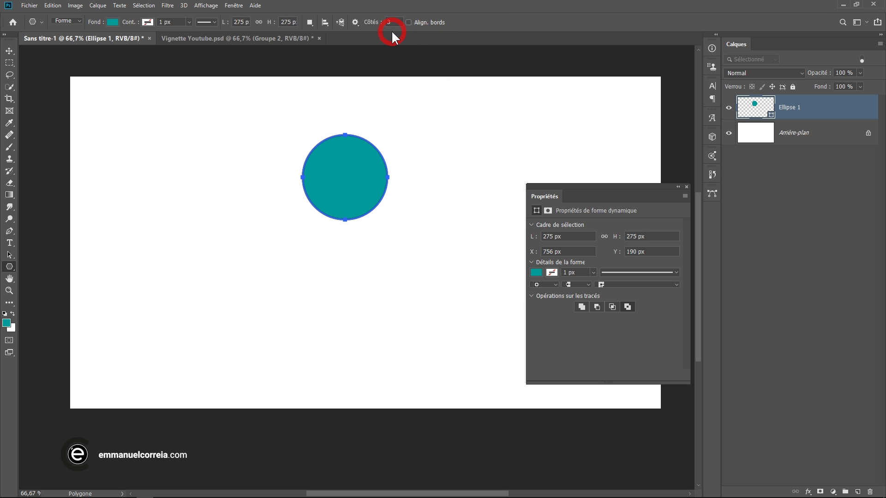
pyautogui.press('shift')
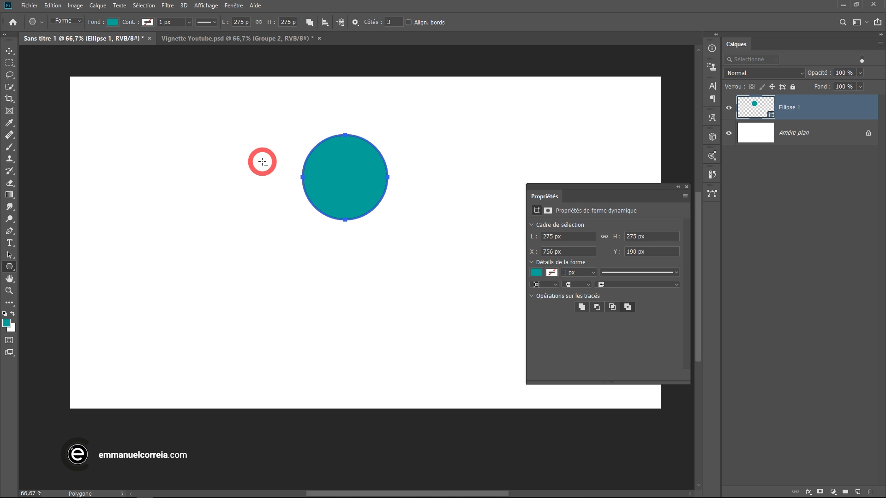
pyautogui.moveTo(263, 162); pyautogui.dragTo(344, 178)
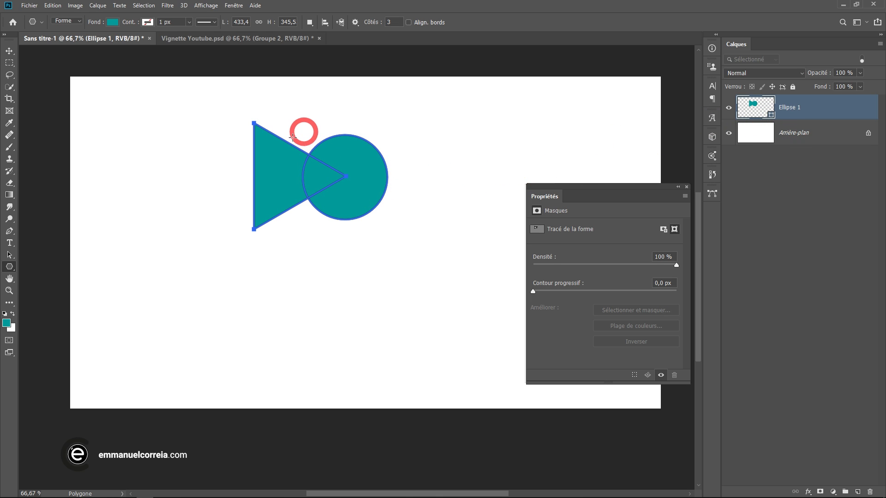
# Step: Move the combined shape slightly down and left, and shift only the triangle's path upward with the Path Selection tool
pyautogui.click(9, 52)
pyautogui.moveTo(284, 172); pyautogui.dragTo(263, 197)
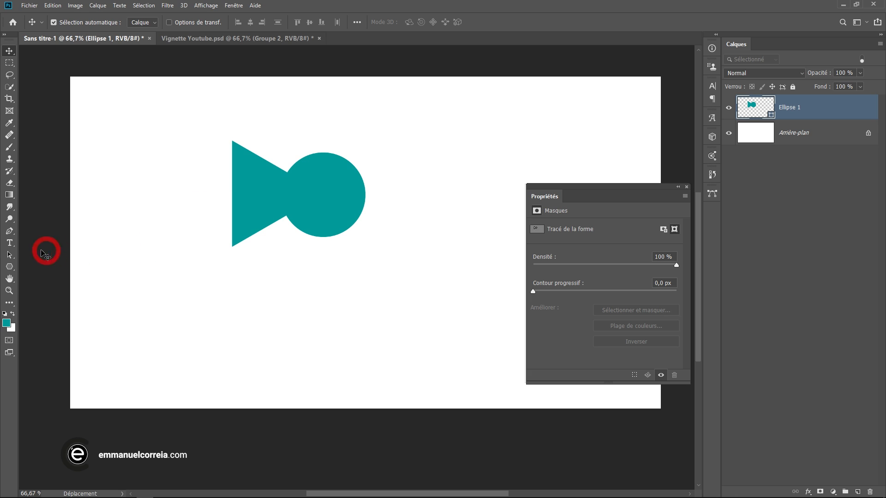
pyautogui.click(10, 255)
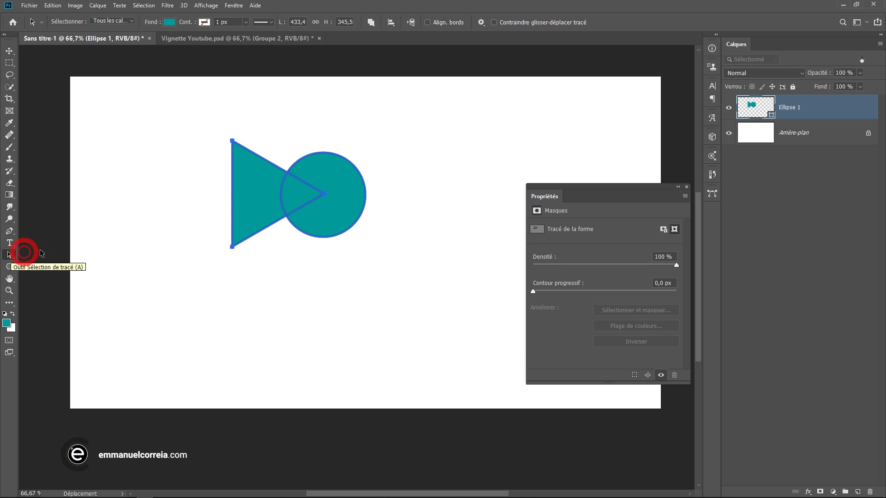
pyautogui.click(325, 168)
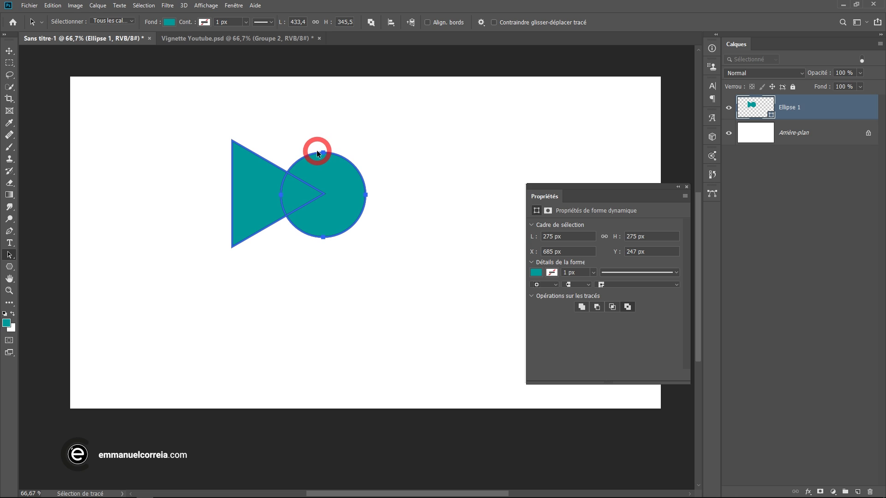
pyautogui.click(250, 184)
pyautogui.moveTo(252, 186)
pyautogui.mouseDown()
pyautogui.moveTo(195, 188)
pyautogui.moveTo(259, 187)
pyautogui.mouseUp()
pyautogui.click(428, 169)
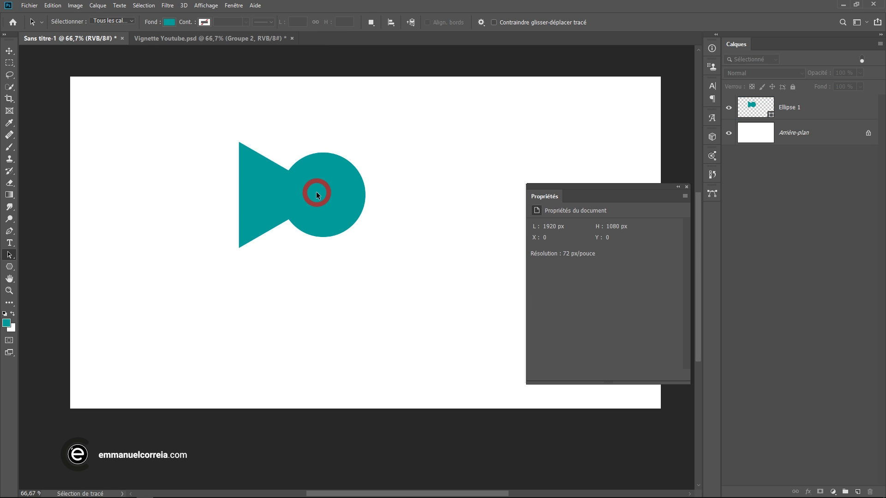
pyautogui.moveTo(279, 186); pyautogui.dragTo(264, 173)
pyautogui.click(387, 29)
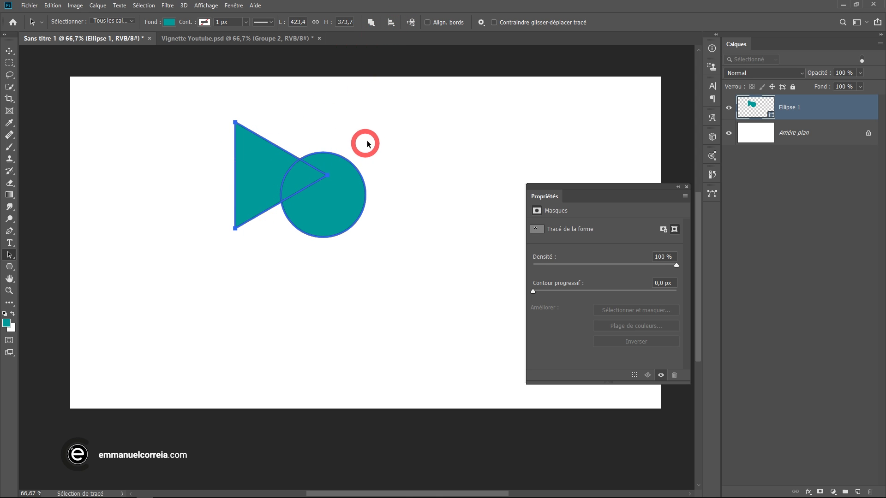
# Step: Align the triangle and circle paths on their vertical centres, accepting the conversion of the live shape to a regular path
pyautogui.moveTo(208, 103); pyautogui.dragTo(404, 286)
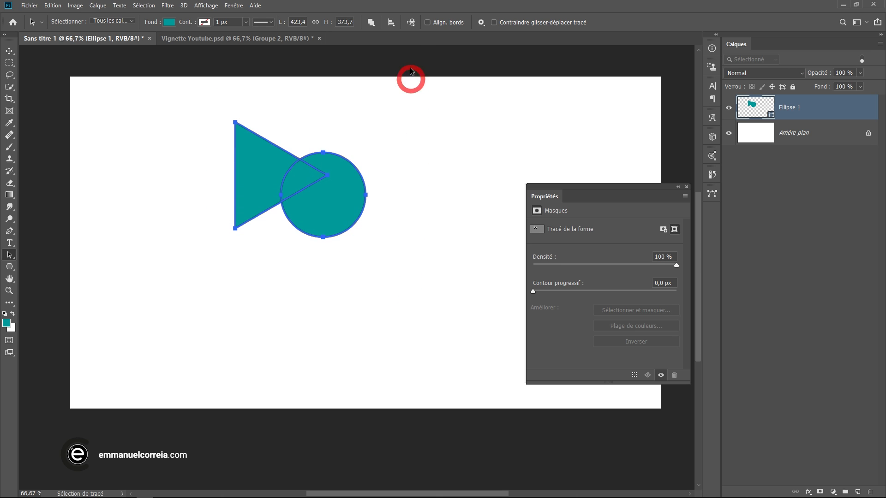
pyautogui.click(393, 23)
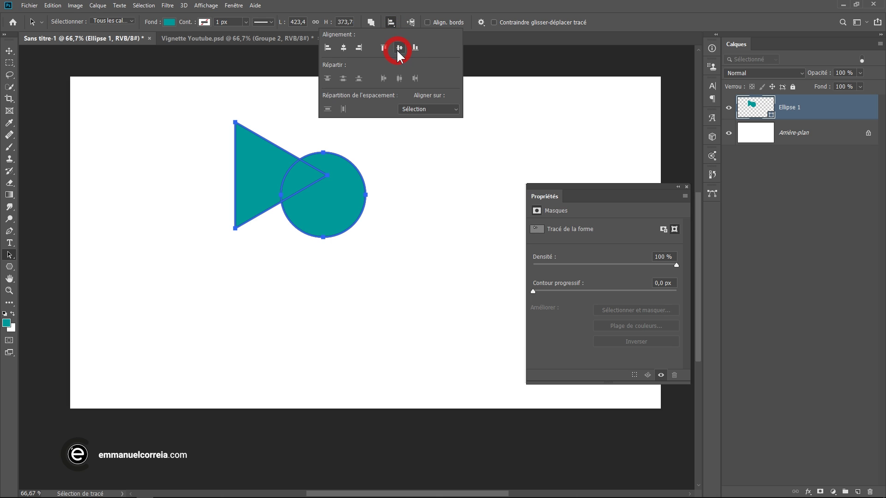
pyautogui.click(399, 47)
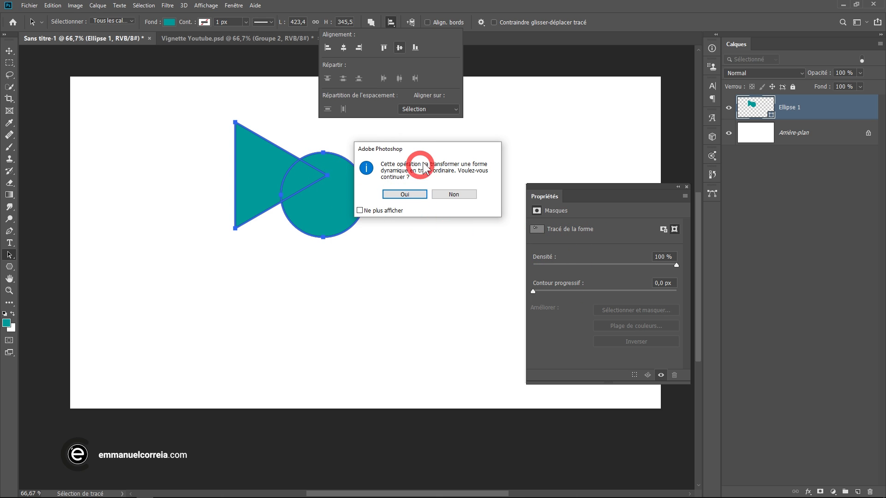
pyautogui.click(405, 194)
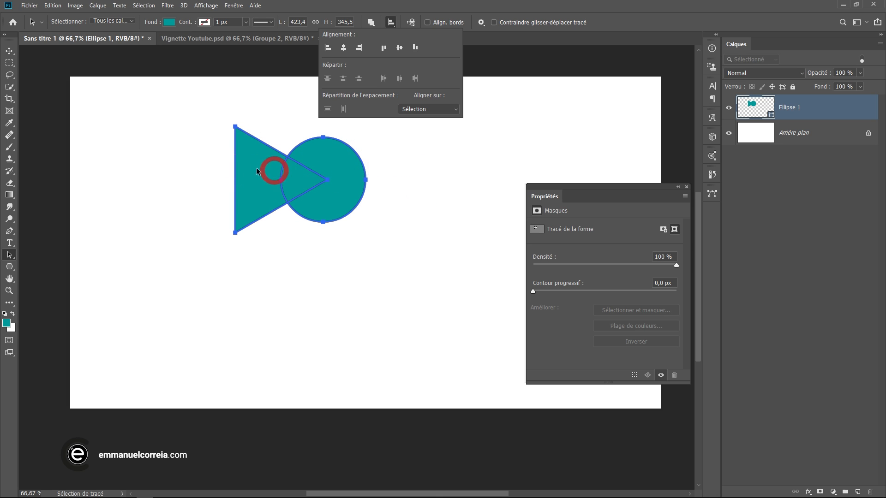
pyautogui.click(415, 185)
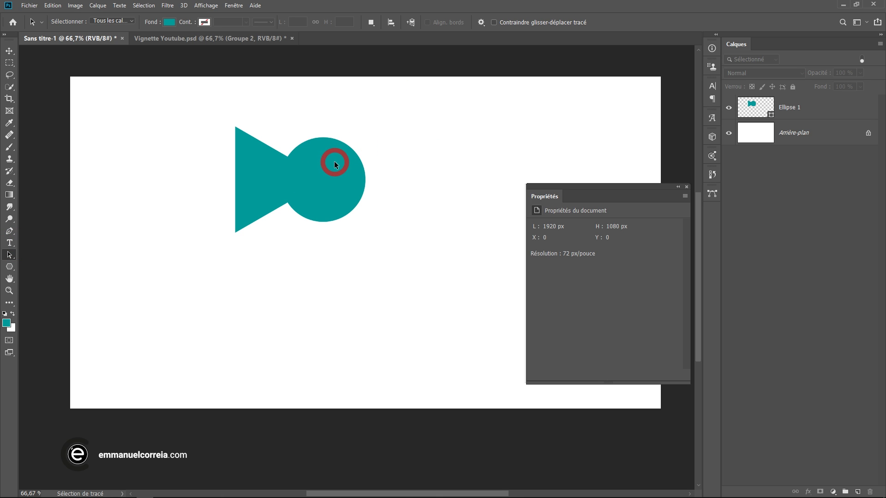
# Step: Subtract a horizontal 50 px thick line with an arrowhead at its end from the triangle and circle, pointing right through their middle
pyautogui.click(833, 114)
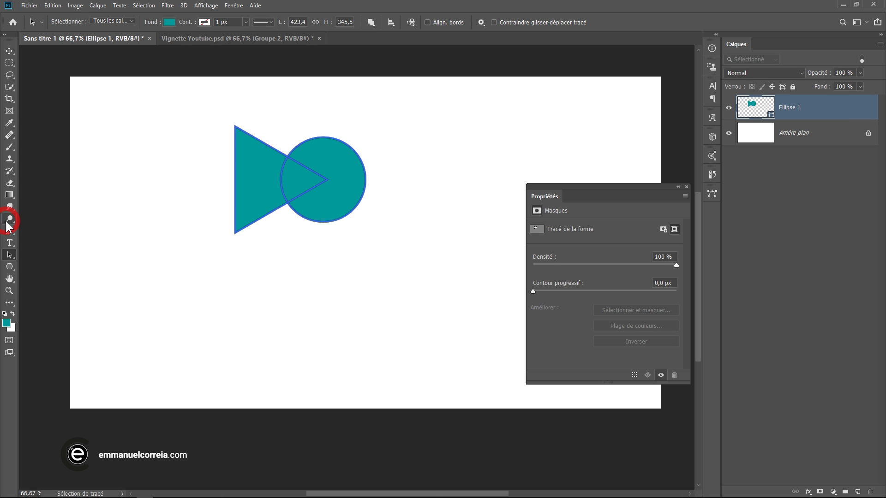
pyautogui.click(10, 266)
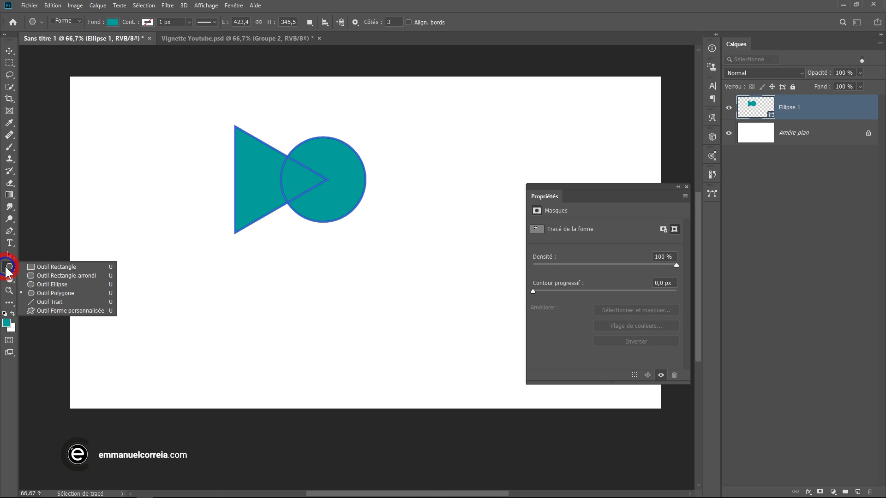
pyautogui.click(46, 302)
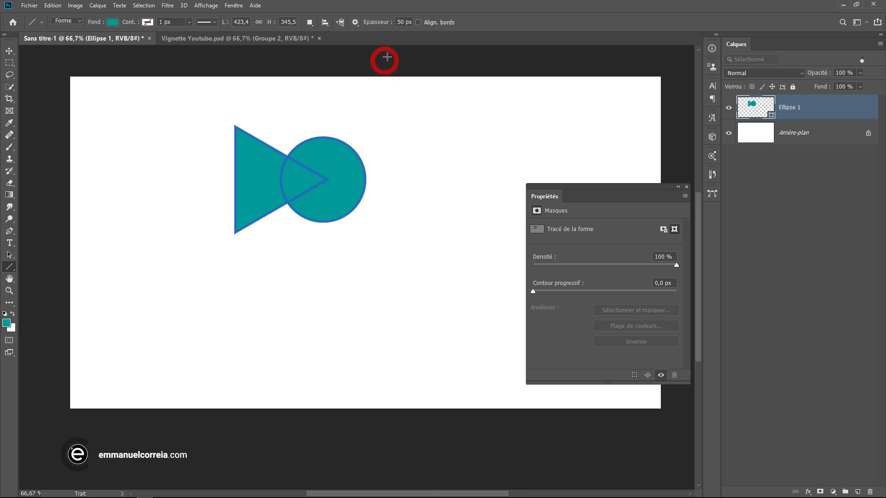
pyautogui.click(402, 22)
pyautogui.click(355, 22)
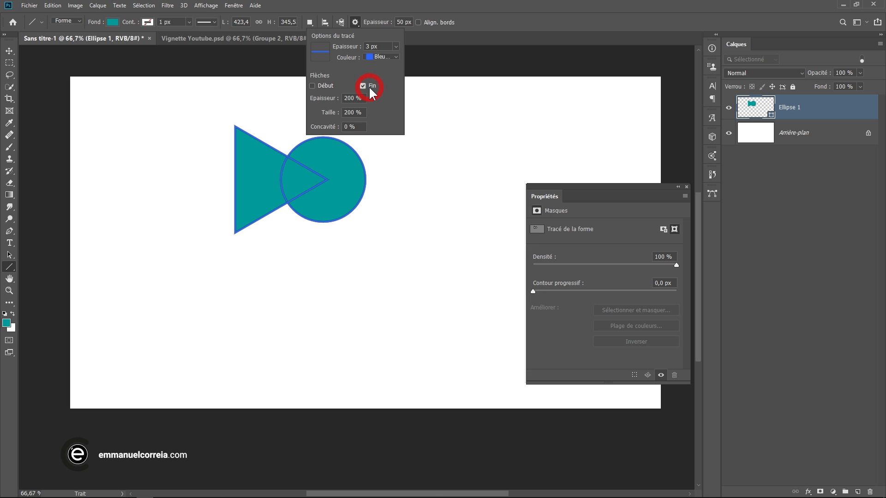
pyautogui.click(363, 123)
pyautogui.click(475, 1)
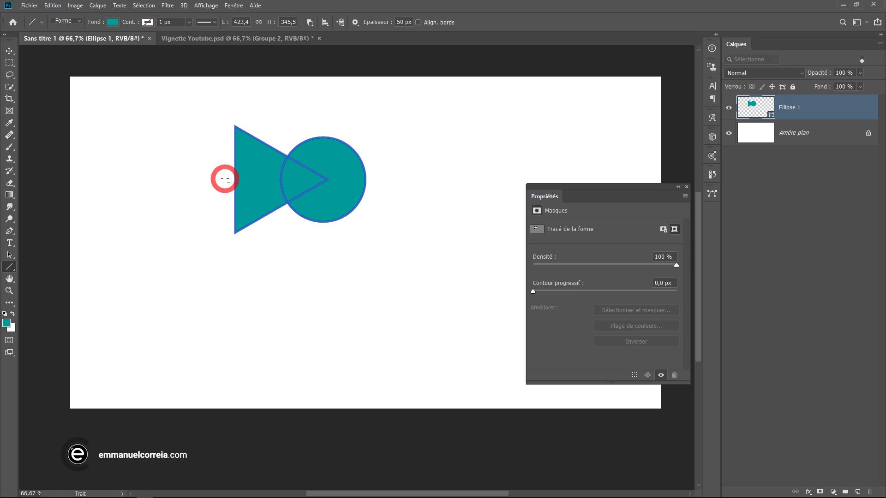
pyautogui.moveTo(225, 179); pyautogui.dragTo(338, 178)
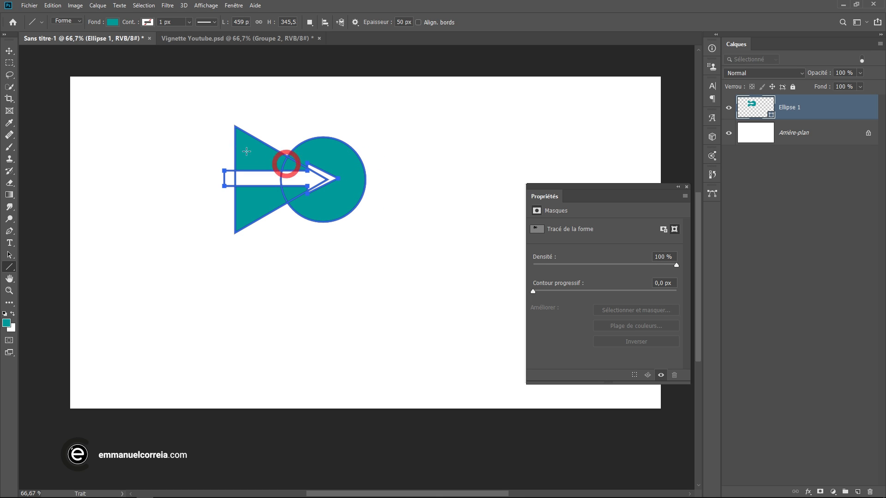
pyautogui.click(9, 50)
pyautogui.click(376, 133)
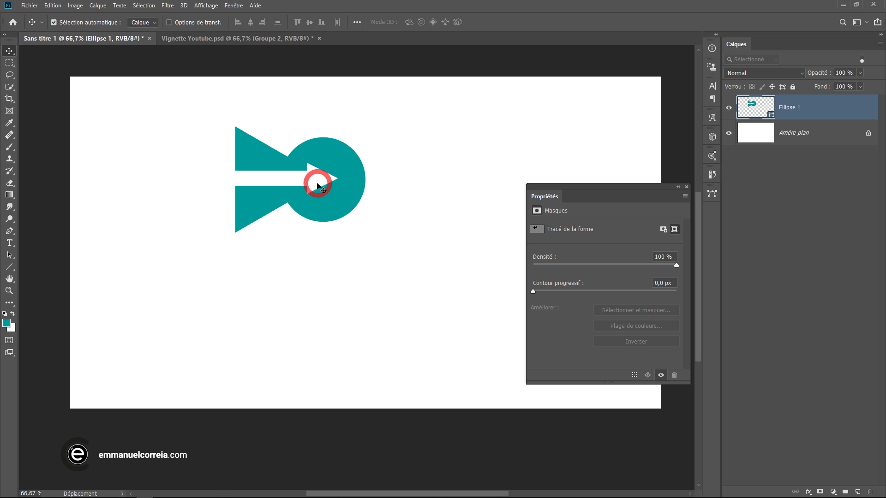
# Step: Align the arrow, triangle and circle paths on their vertical centres
pyautogui.click(84, 243)
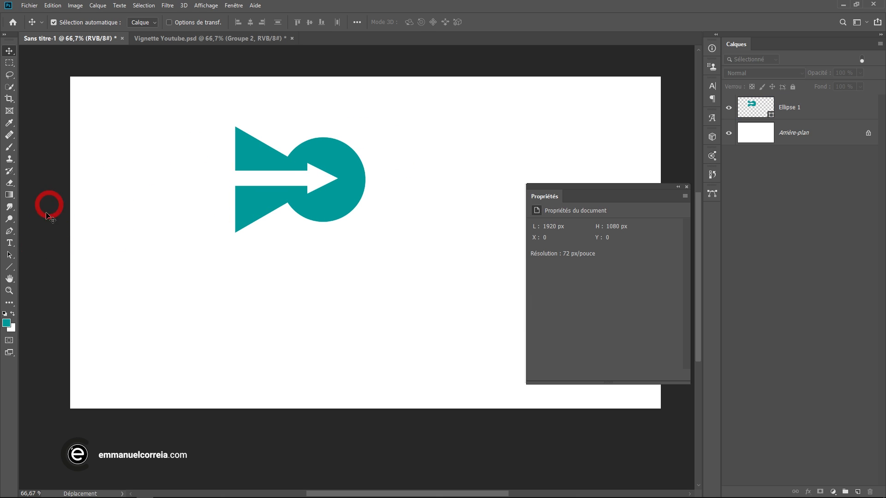
pyautogui.press('a')
pyautogui.click(298, 167)
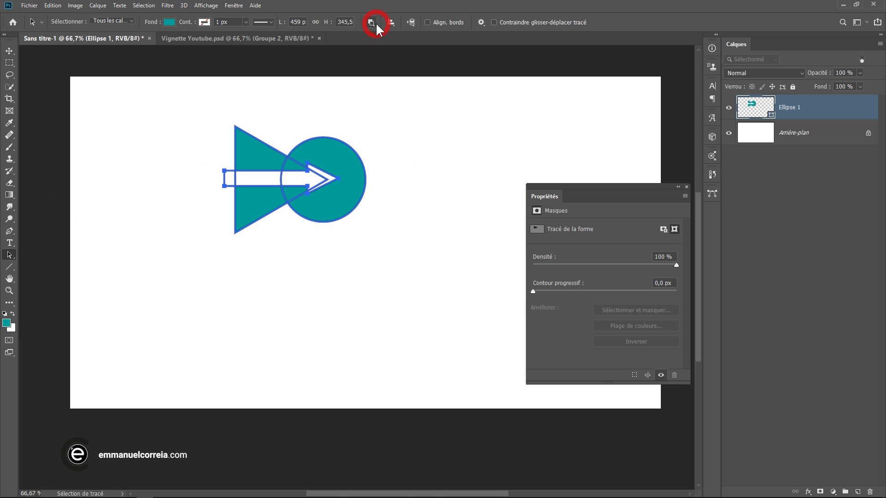
pyautogui.click(374, 21)
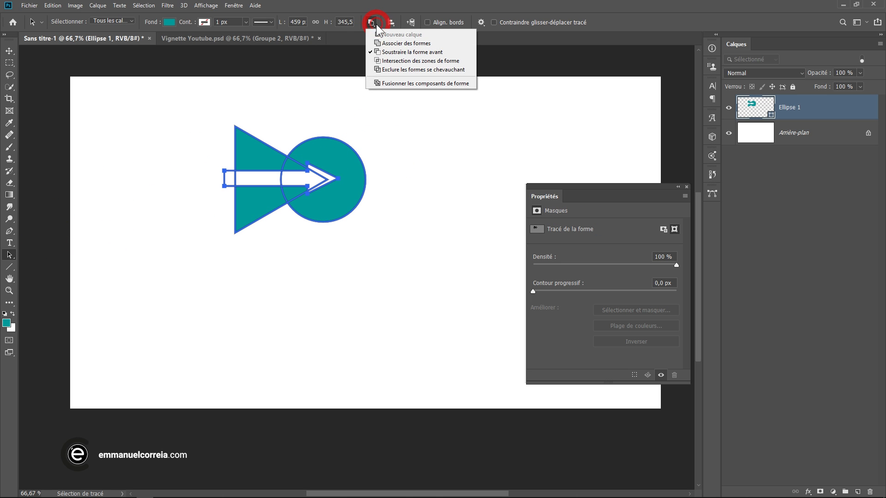
pyautogui.click(434, 2)
pyautogui.click(216, 174)
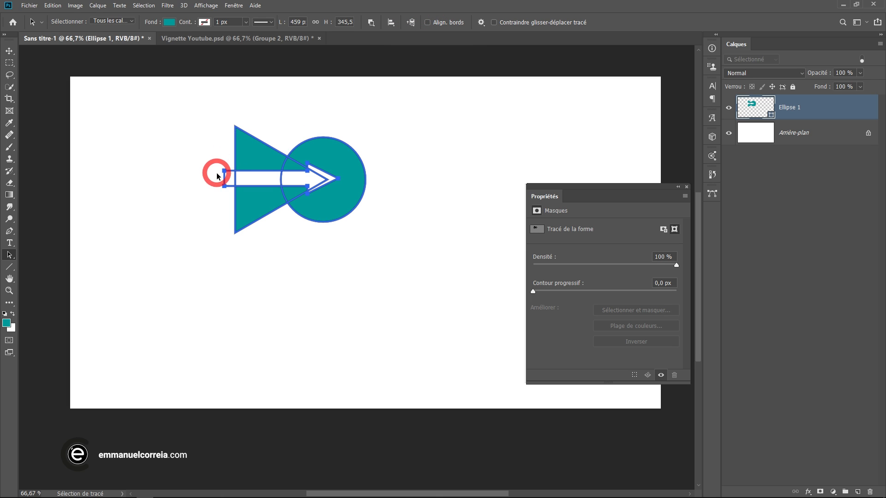
pyautogui.moveTo(210, 110); pyautogui.dragTo(393, 265)
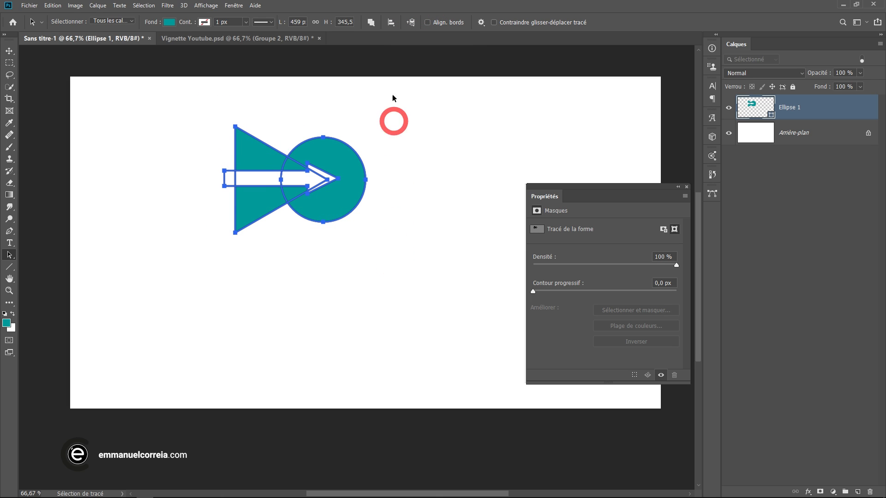
pyautogui.click(391, 21)
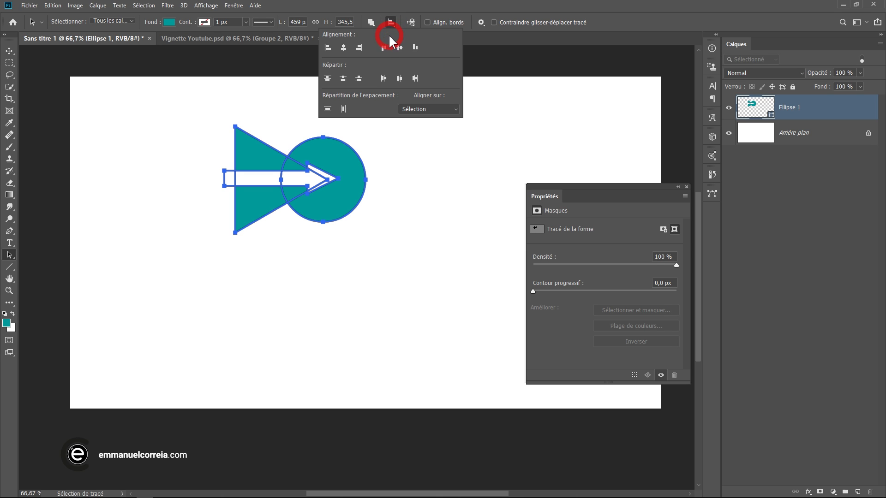
pyautogui.click(400, 48)
pyautogui.click(389, 162)
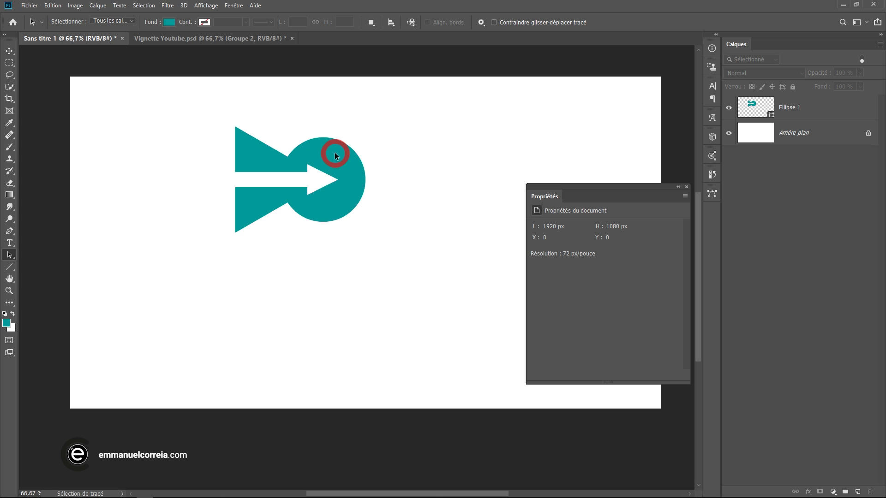
pyautogui.click(313, 163)
pyautogui.moveTo(233, 117); pyautogui.dragTo(343, 215)
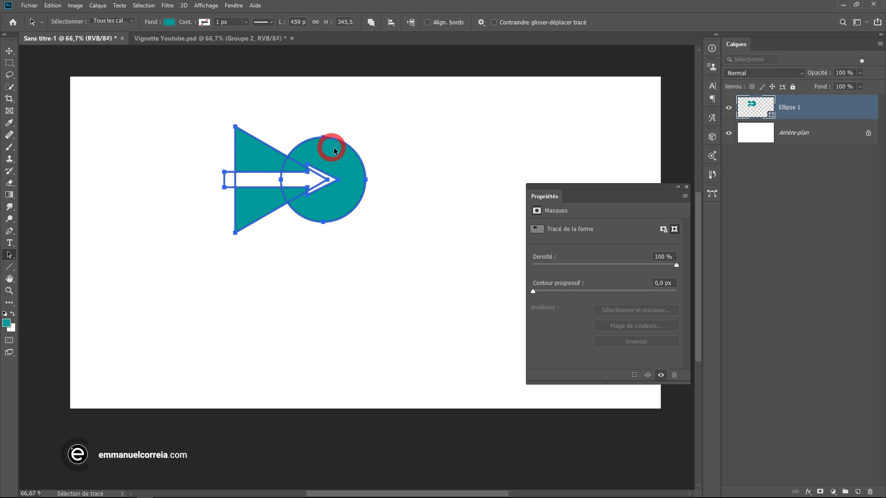
pyautogui.click(393, 148)
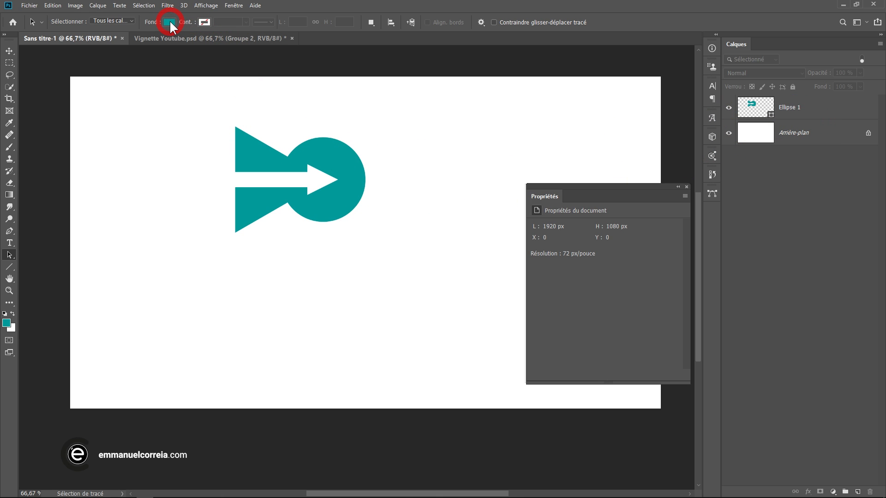
# Step: Change the fill colour of the Ellipse 1 shape layer to black
pyautogui.click(828, 108)
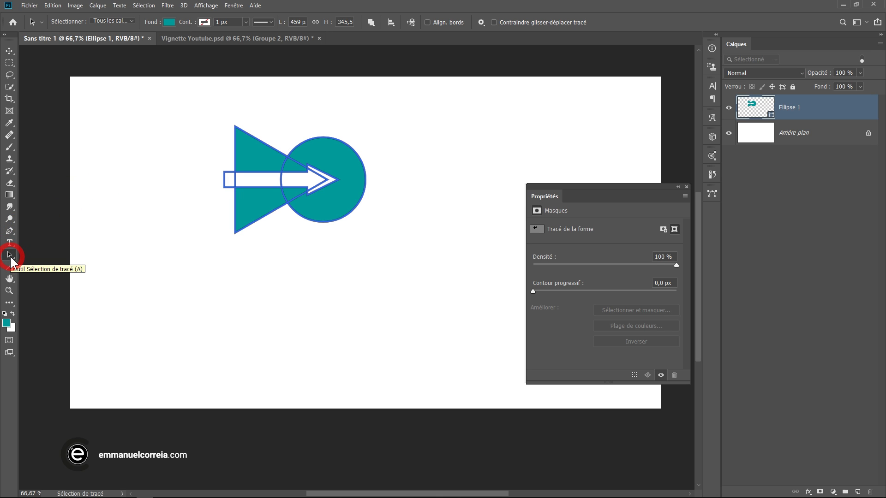
pyautogui.click(170, 22)
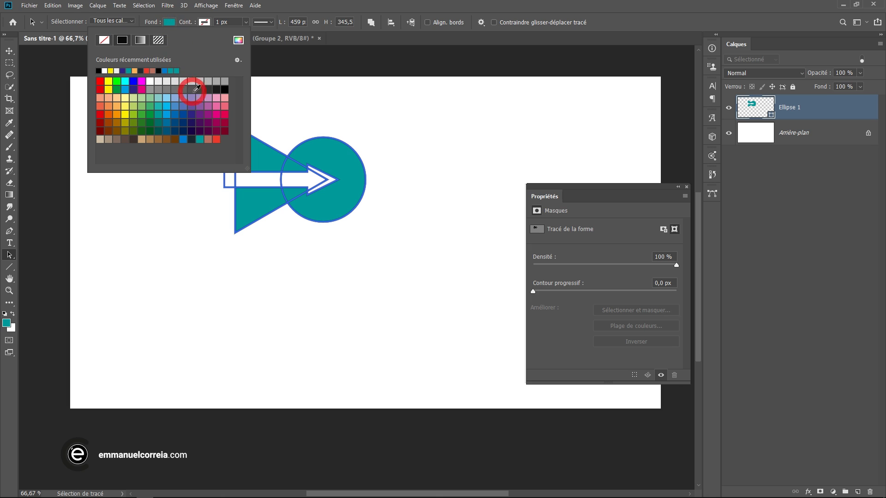
pyautogui.click(222, 90)
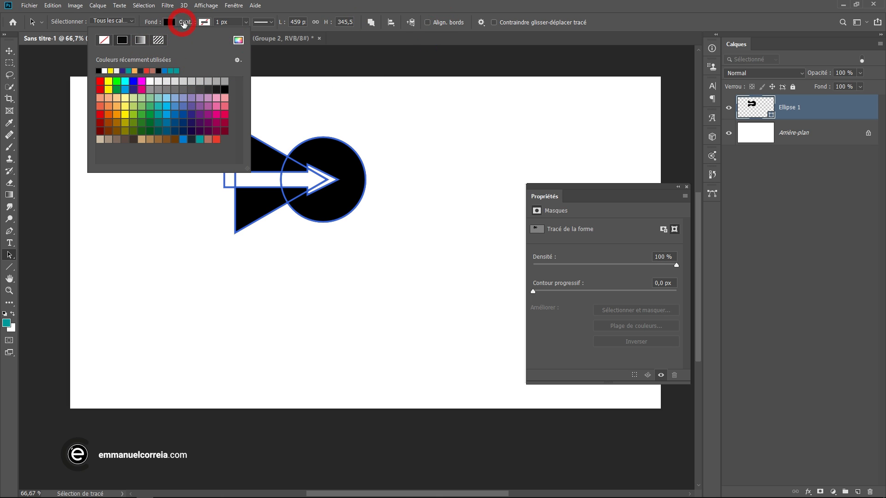
# Step: Give the combined shape a crimson-pink stroke 12.12 px wide
pyautogui.click(203, 22)
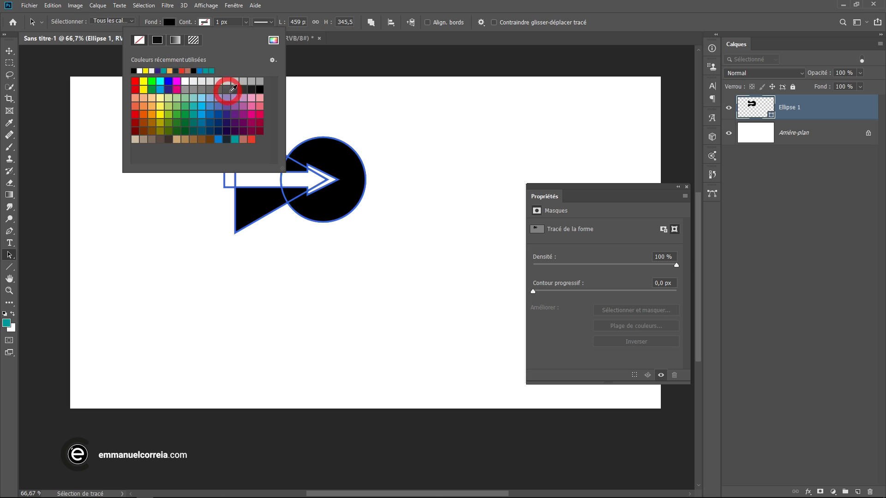
pyautogui.click(258, 113)
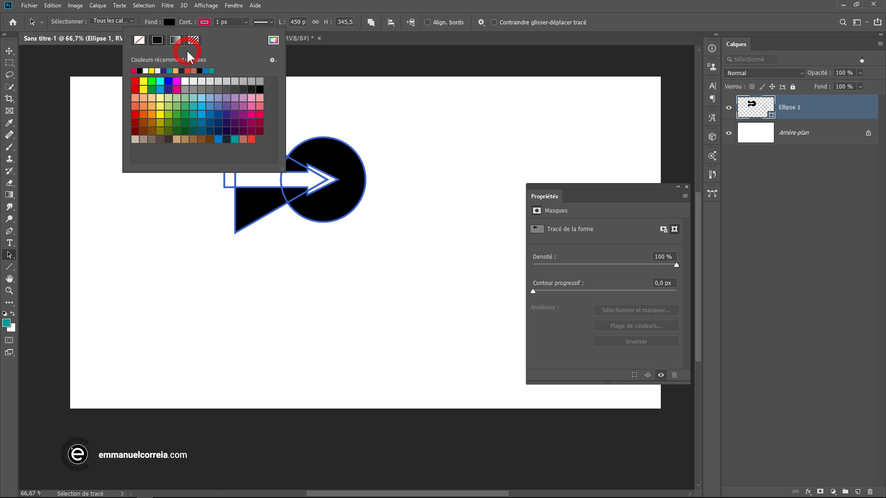
pyautogui.click(245, 22)
pyautogui.moveTo(248, 34); pyautogui.dragTo(253, 33)
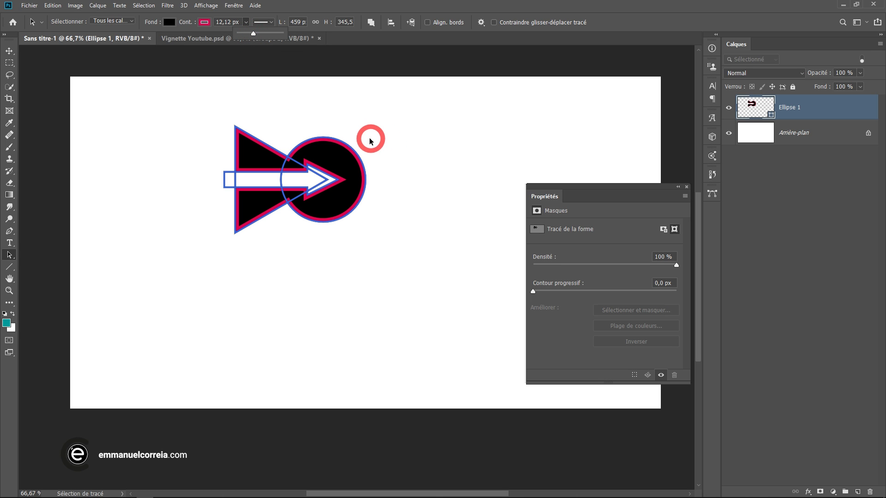
pyautogui.click(406, 239)
# Step: Move the whole composite shape left and slightly down on the canvas with the Move tool
pyautogui.press('v')
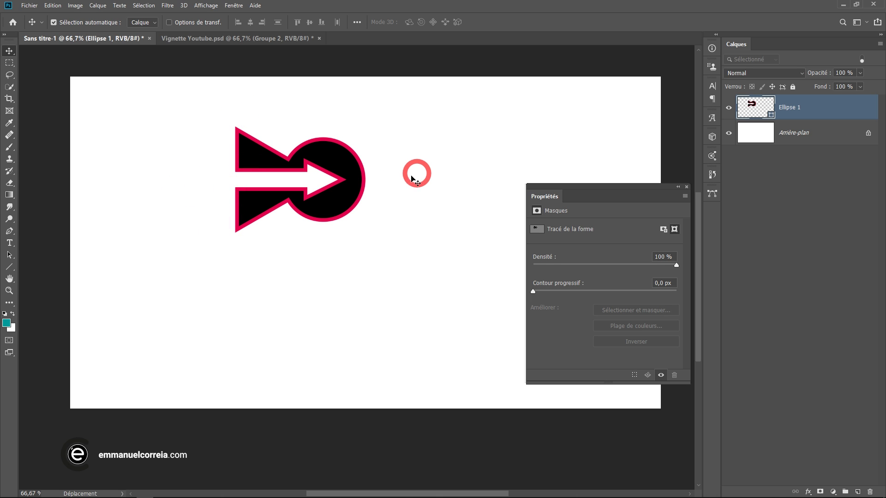
pyautogui.moveTo(349, 186); pyautogui.dragTo(292, 196)
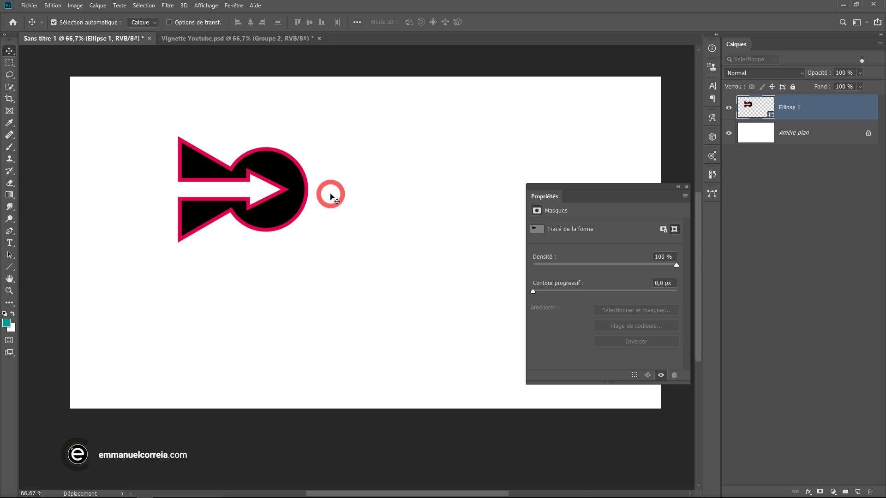
pyautogui.moveTo(291, 177); pyautogui.dragTo(311, 180)
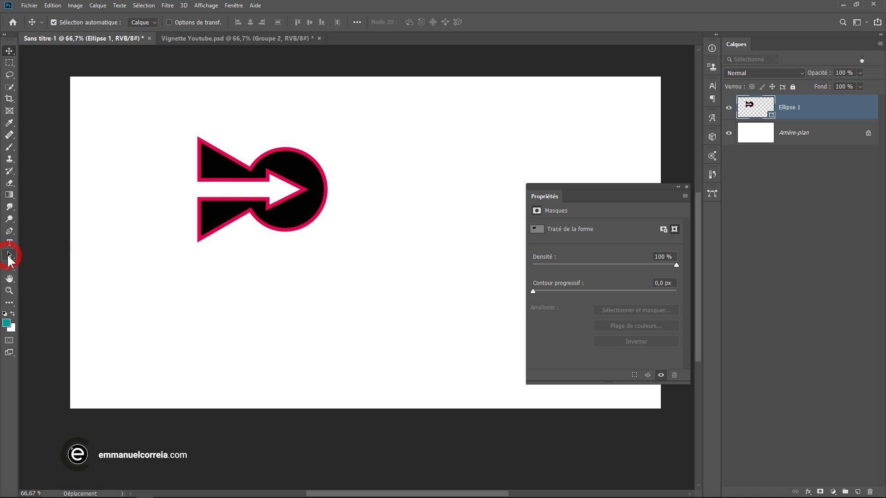
# Step: Change the arrow path's operation from subtracting to combining with the triangle and circle, using the Path Selection tool
pyautogui.click(9, 255)
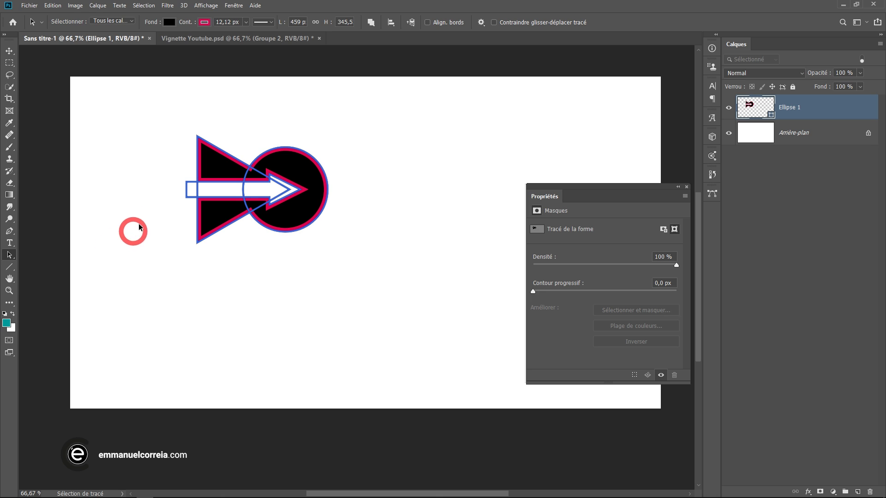
pyautogui.rightClick(9, 255)
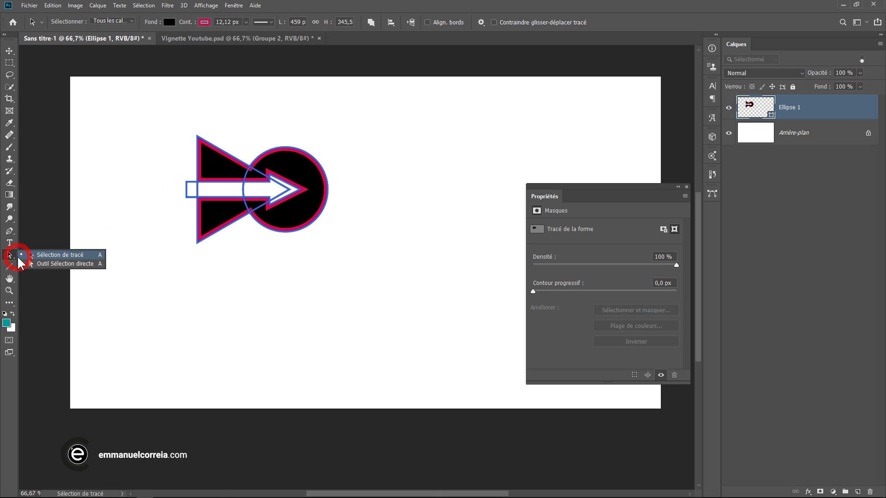
pyautogui.click(57, 256)
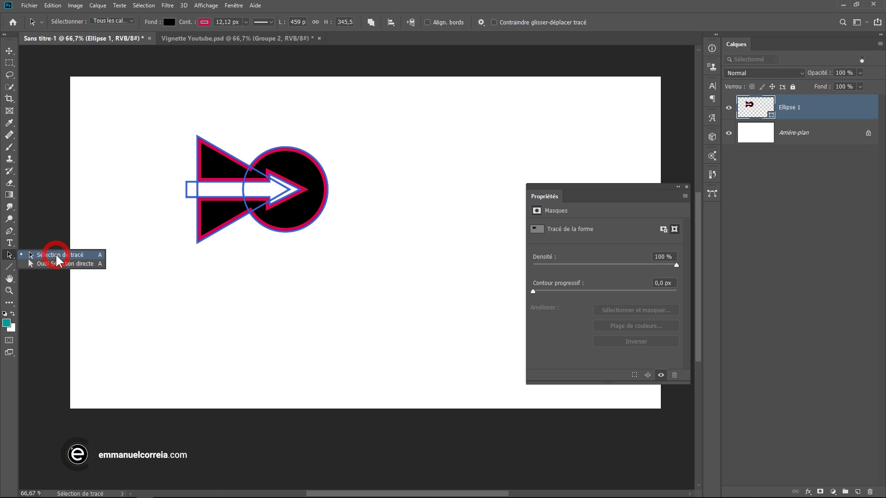
pyautogui.click(172, 177)
pyautogui.click(193, 193)
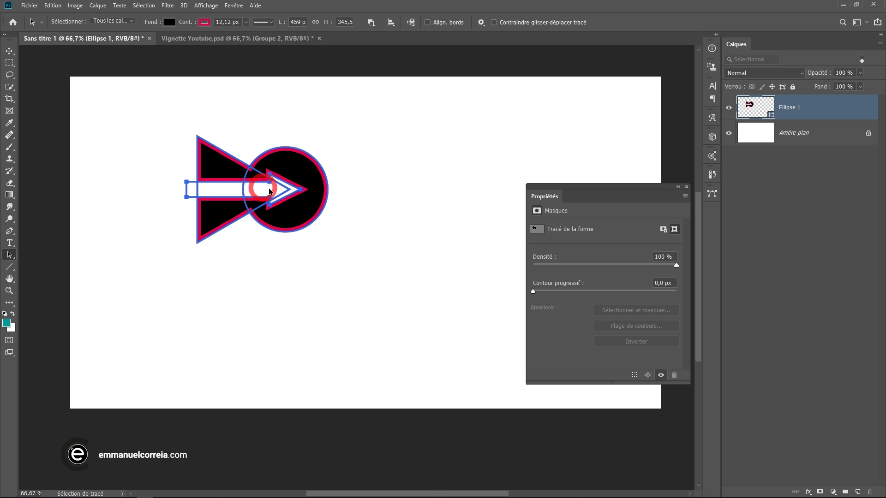
pyautogui.click(370, 23)
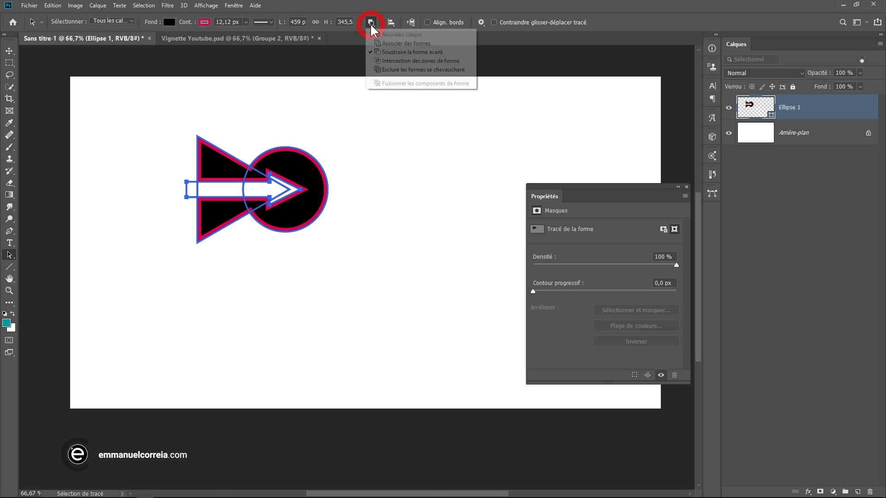
pyautogui.click(384, 44)
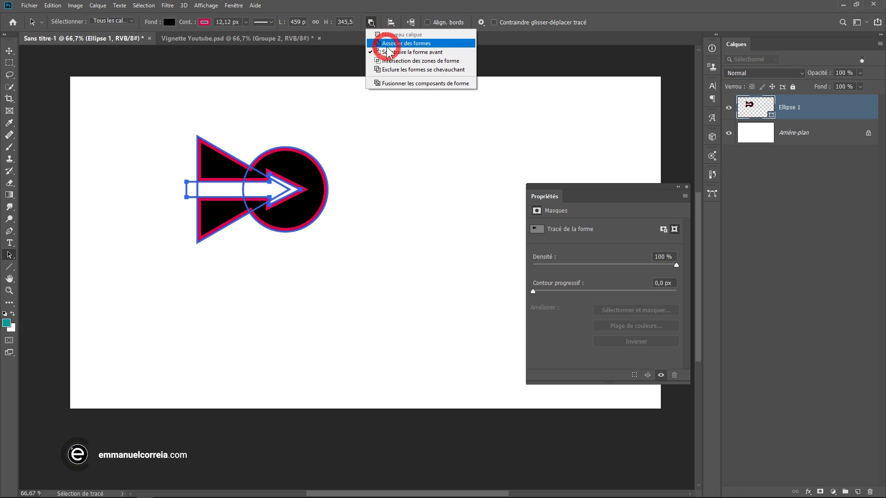
pyautogui.click(444, 45)
pyautogui.click(420, 162)
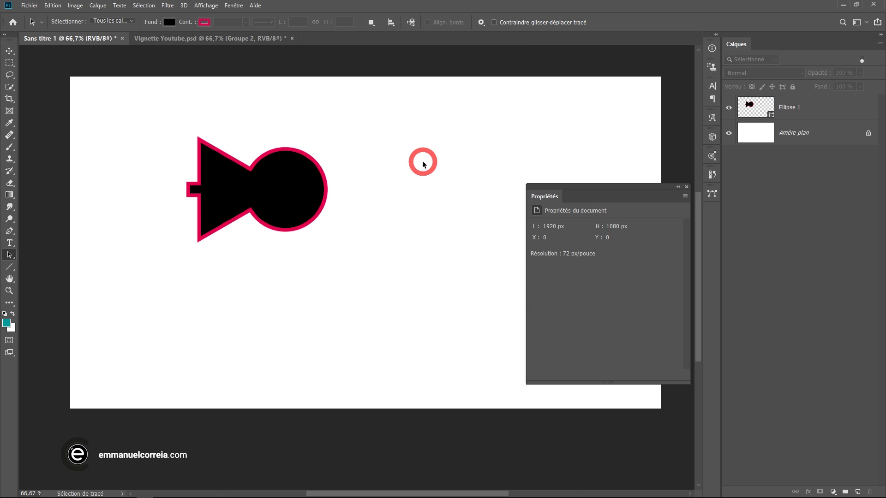
# Step: Move only the arrow's path about 288 px straight left, accepting the conversion of the live shape to a regular path
pyautogui.click(192, 188)
pyautogui.moveTo(192, 188); pyautogui.dragTo(97, 189)
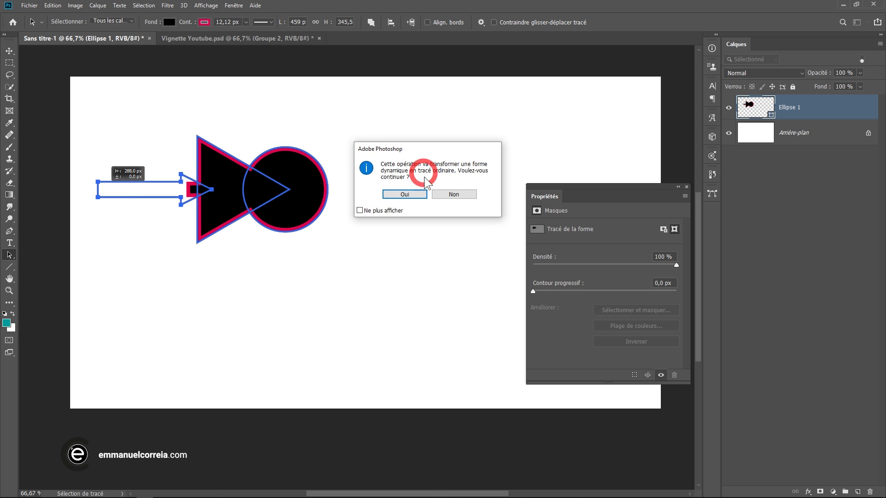
pyautogui.click(404, 194)
pyautogui.click(416, 153)
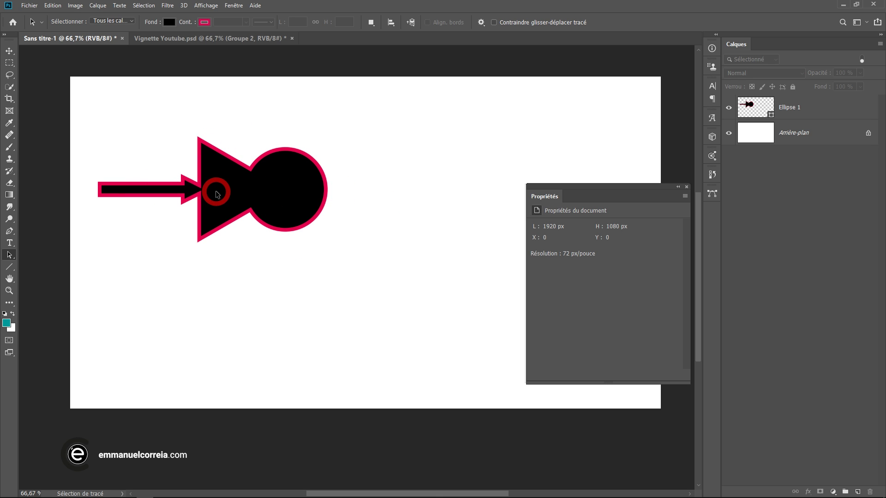
# Step: Set the triangle's path to subtract from the circle
pyautogui.click(168, 185)
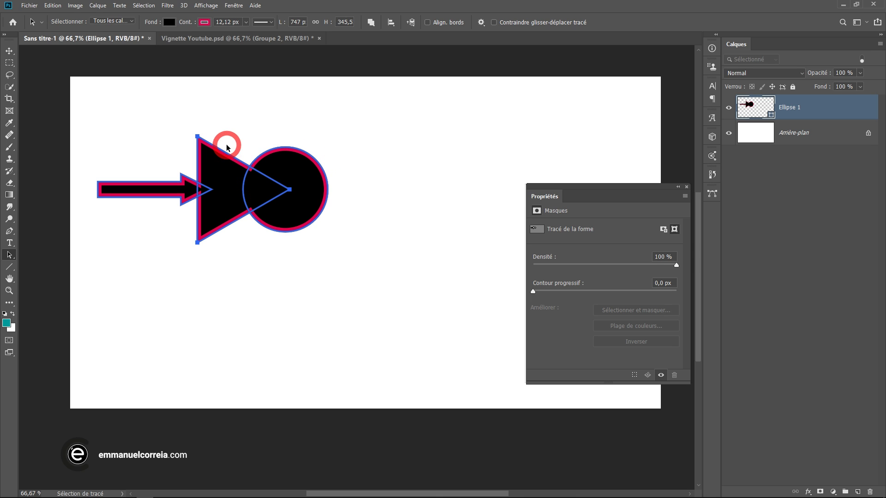
pyautogui.click(371, 22)
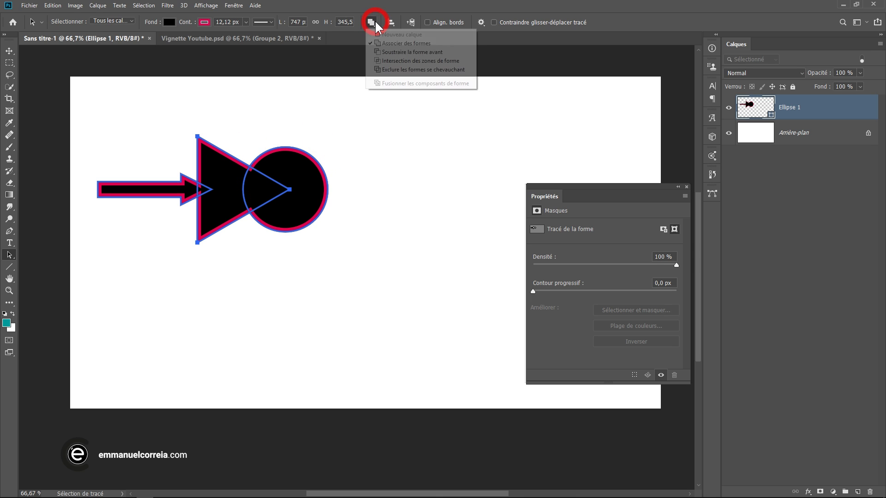
pyautogui.click(381, 53)
pyautogui.click(360, 133)
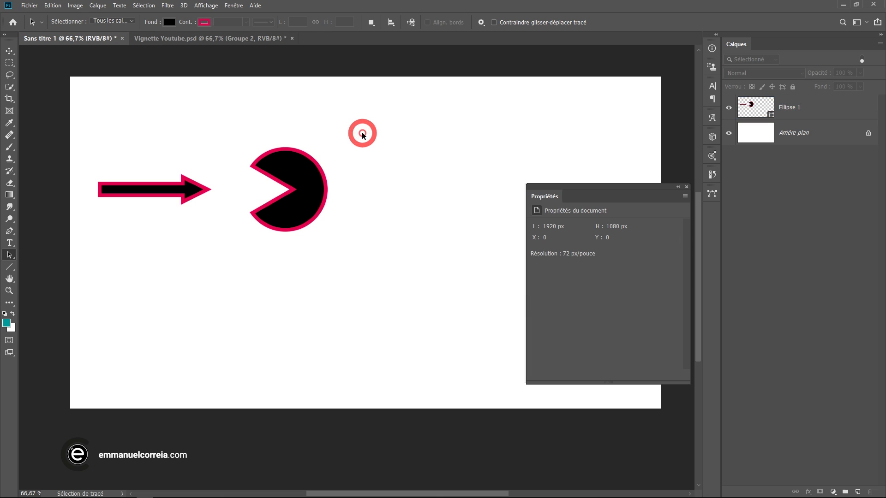
# Step: Move the arrow's path straight right until its head sits inside the notch cut in the circle
pyautogui.click(189, 193)
pyautogui.moveTo(190, 193); pyautogui.dragTo(253, 193)
pyautogui.click(400, 196)
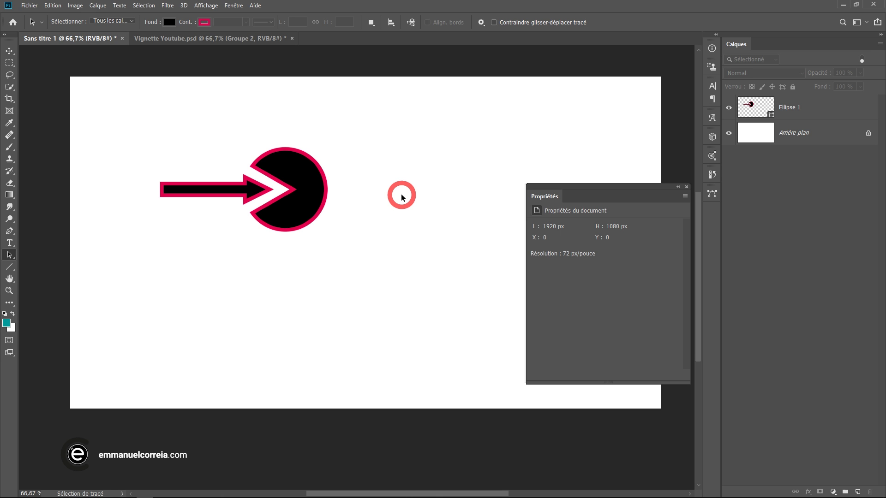
# Step: Bring the subtracting triangle's path to the front of the path stacking order so it also cuts the arrow
pyautogui.click(272, 172)
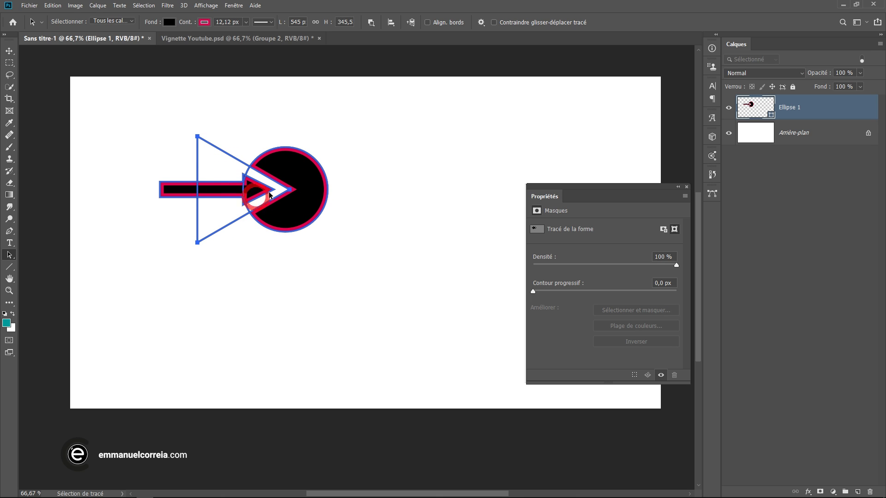
pyautogui.click(410, 22)
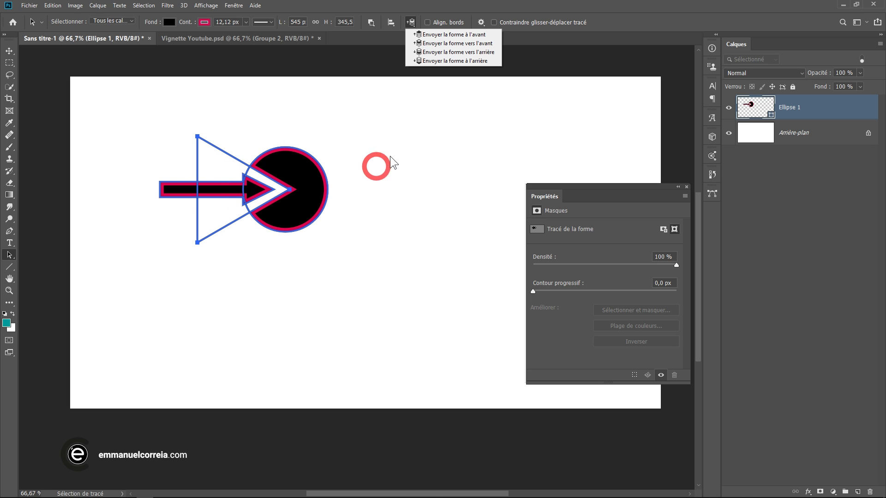
pyautogui.click(492, 36)
pyautogui.click(419, 190)
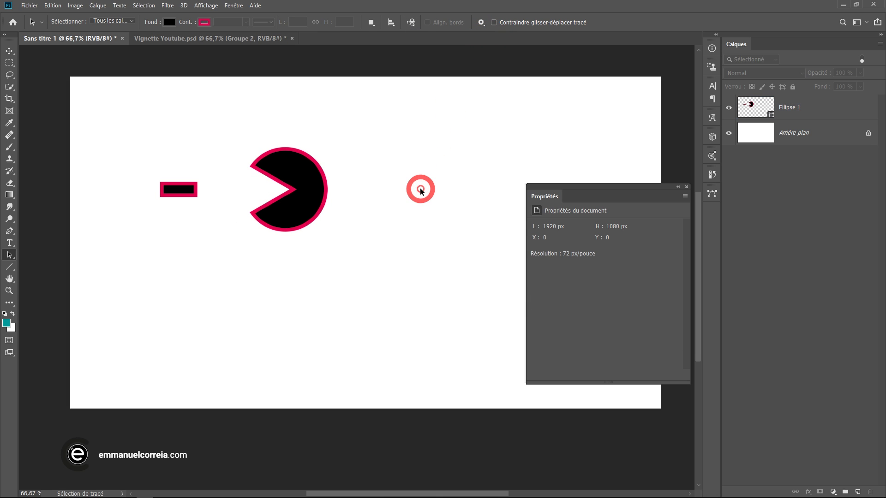
pyautogui.click(245, 190)
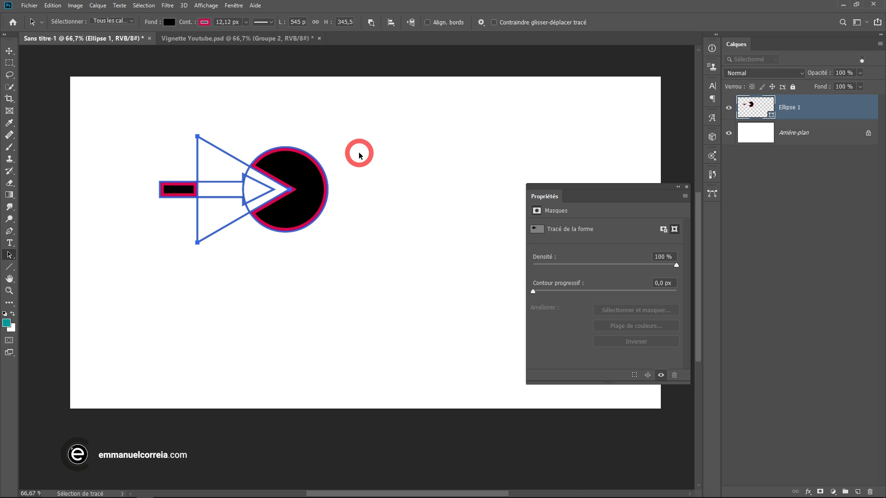
pyautogui.click(411, 22)
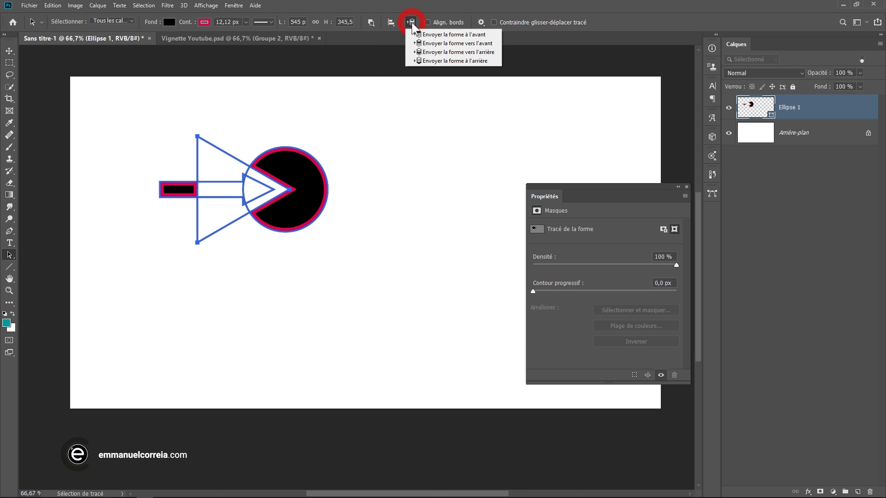
pyautogui.click(450, 63)
pyautogui.click(175, 148)
# Step: Bring the arrow's path to the front of the path stacking order so the subtracting triangle no longer cuts it
pyautogui.click(176, 187)
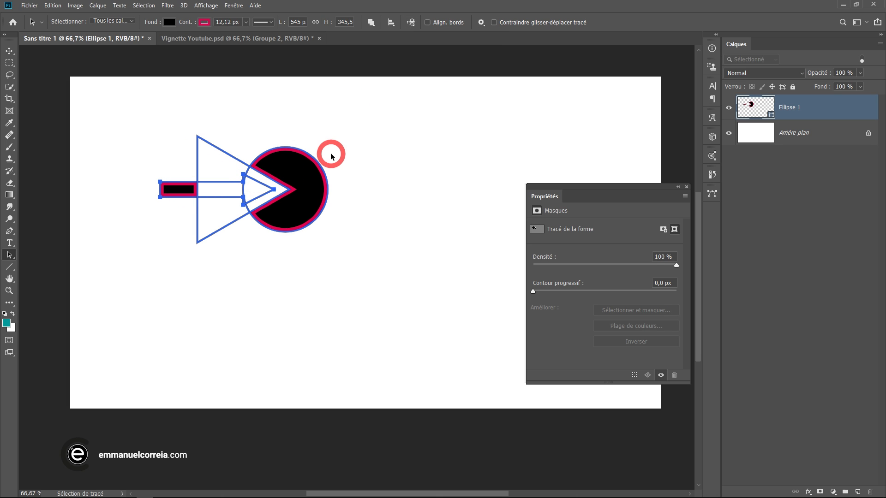
pyautogui.click(414, 23)
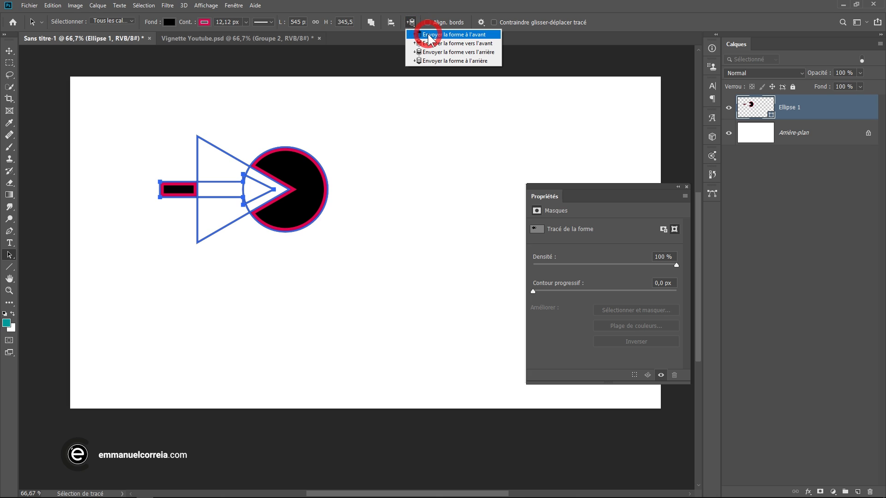
pyautogui.click(443, 34)
pyautogui.click(398, 139)
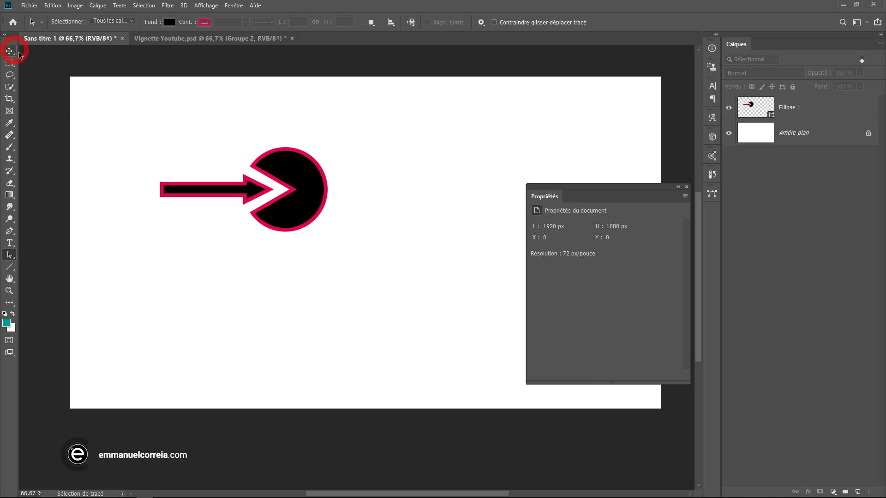
# Step: Draw a teal circle about 264 px in diameter below the notched circle and move it to about X 1035, Y 576 px
pyautogui.click(10, 269)
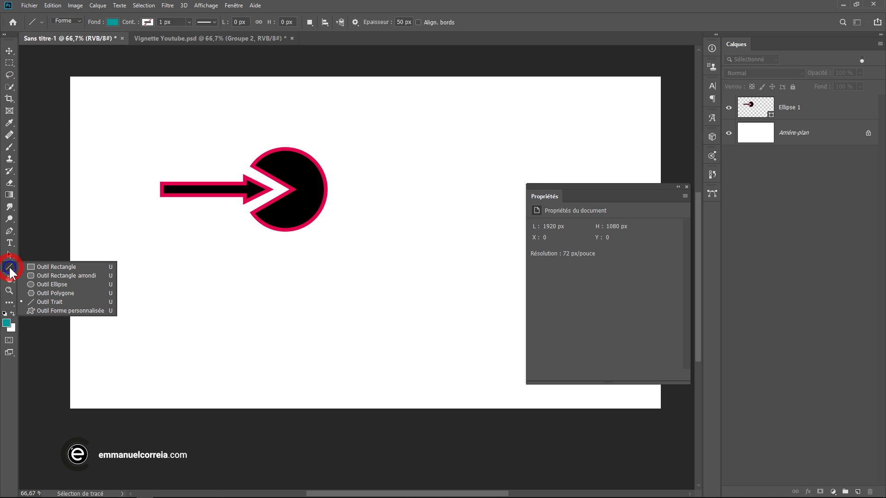
pyautogui.click(54, 284)
pyautogui.moveTo(347, 282); pyautogui.dragTo(447, 363)
pyautogui.click(9, 52)
pyautogui.click(359, 304)
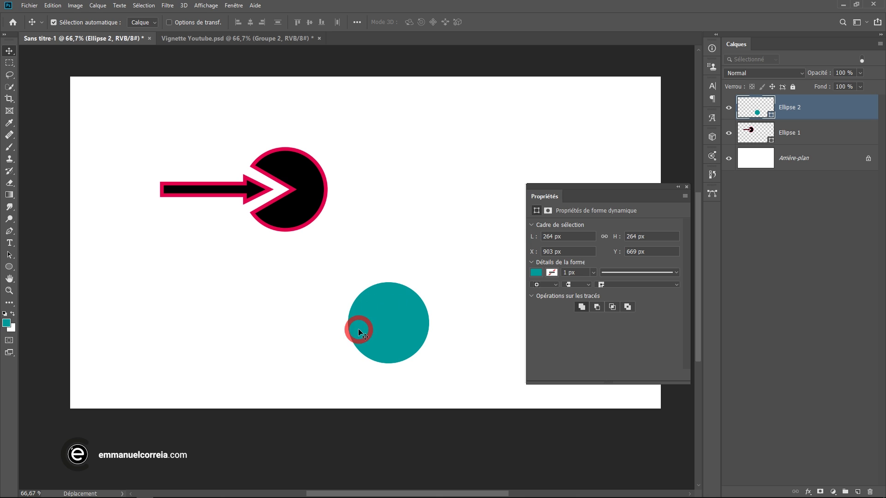
pyautogui.moveTo(397, 341); pyautogui.dragTo(439, 315)
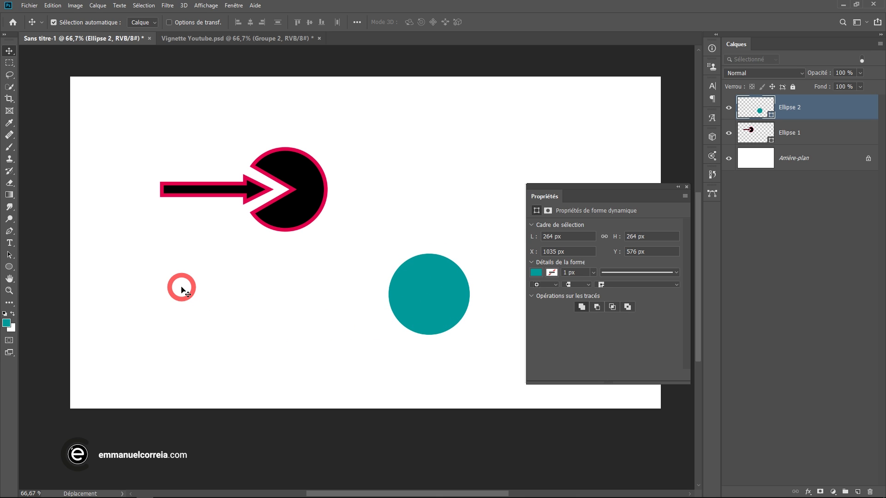
# Step: Draw a three-sided polygon about 202 px wide on its own new layer, pointing right toward the teal circle
pyautogui.moveTo(10, 267); pyautogui.dragTo(74, 295)
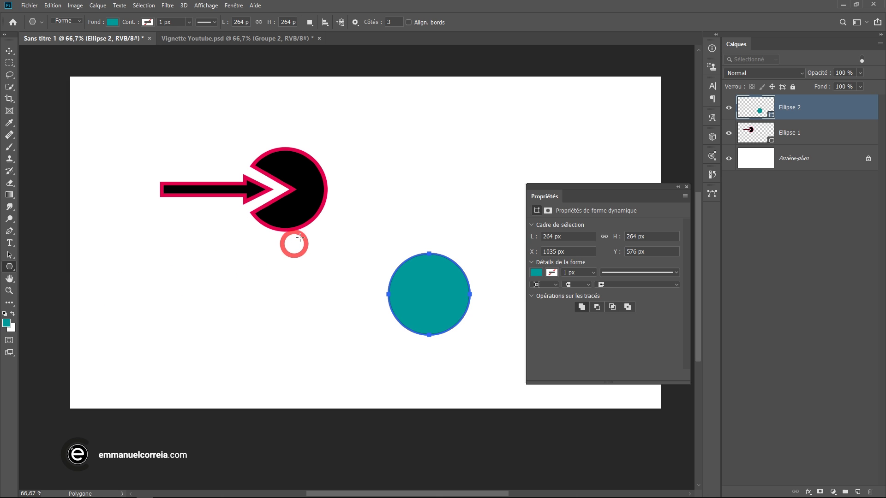
pyautogui.click(309, 21)
pyautogui.click(346, 32)
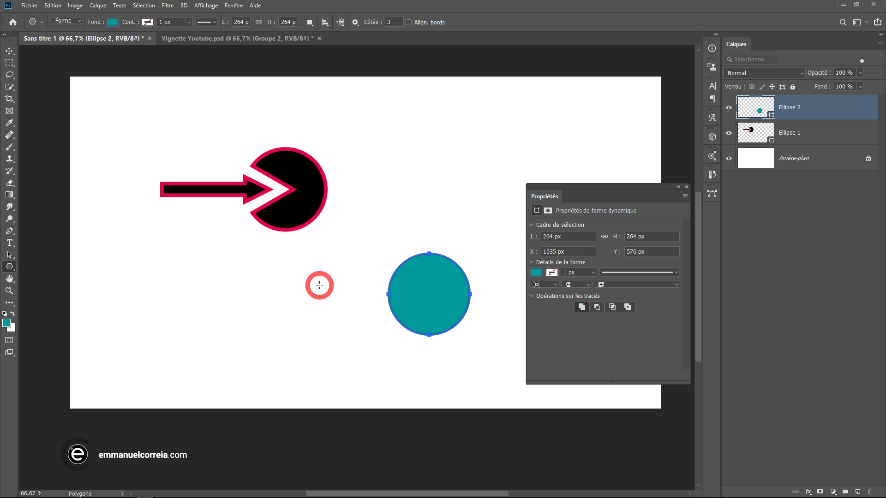
pyautogui.moveTo(287, 272); pyautogui.dragTo(373, 300)
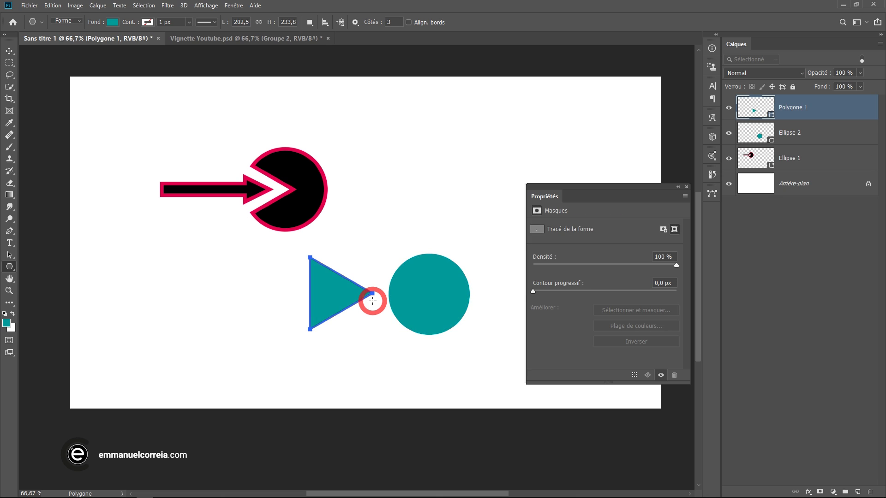
pyautogui.click(817, 135)
pyautogui.click(816, 108)
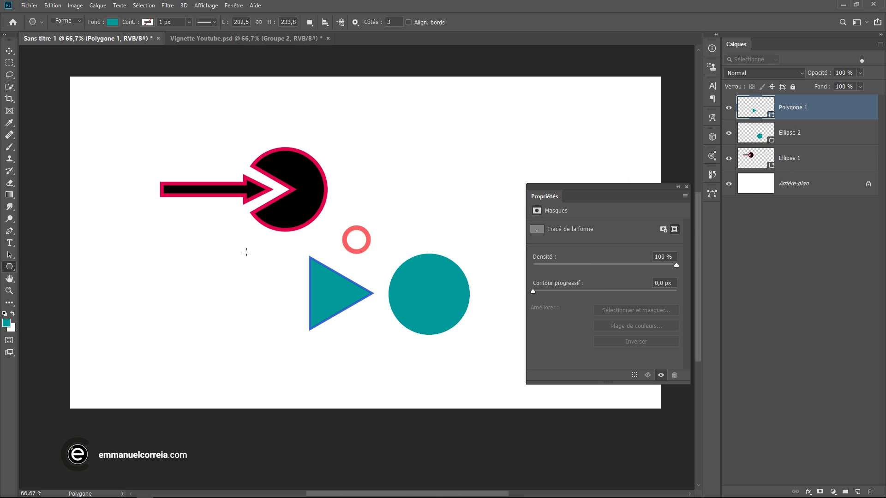
# Step: Draw a horizontal line arrow about 322 px long with 50 px thickness on its own layer, left of the teal triangle
pyautogui.rightClick(9, 267)
pyautogui.click(48, 301)
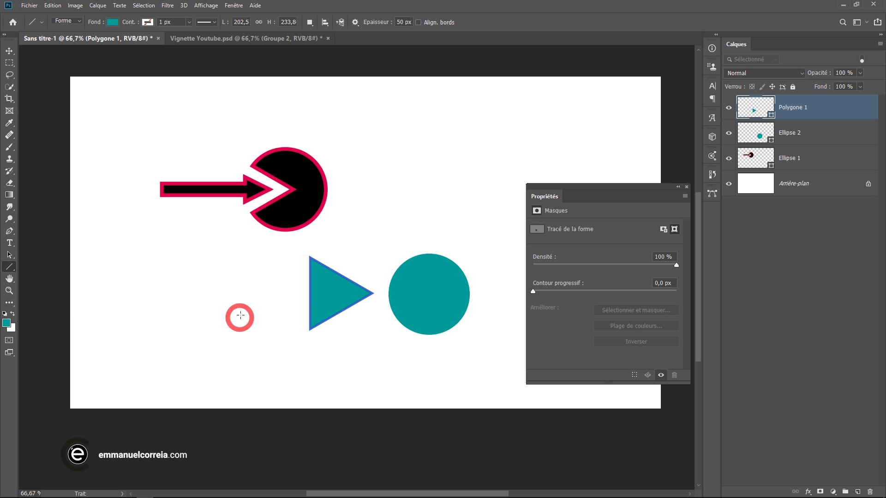
pyautogui.moveTo(182, 292); pyautogui.dragTo(282, 292)
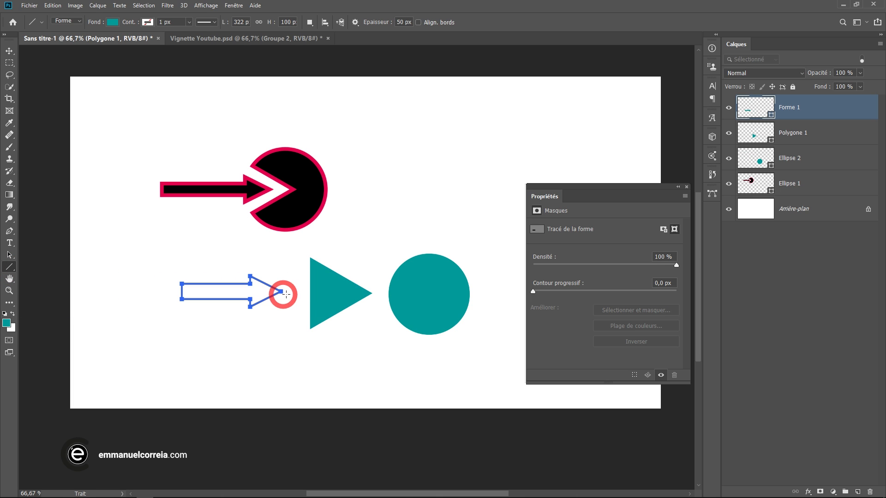
pyautogui.click(822, 158)
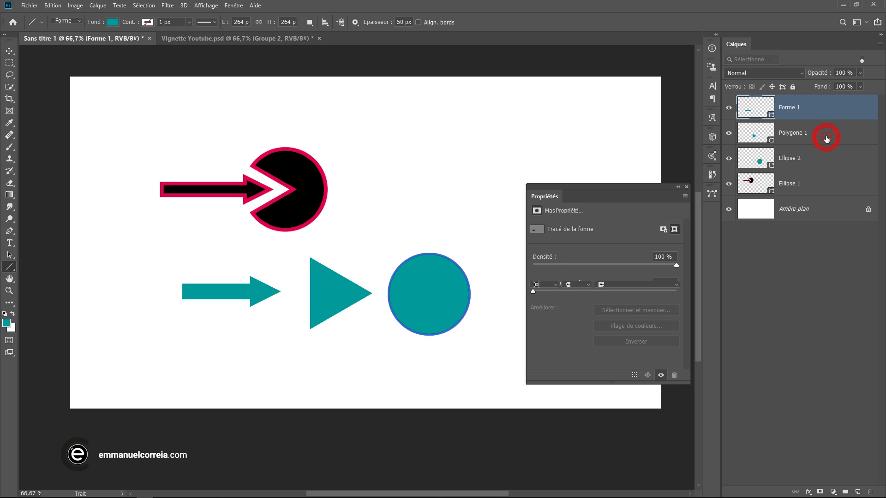
pyautogui.click(824, 132)
pyautogui.click(824, 110)
pyautogui.click(443, 237)
# Step: Move the teal arrow slightly right toward the triangle and shift the triangle slightly right and down toward the circle
pyautogui.click(9, 50)
pyautogui.click(238, 247)
pyautogui.moveTo(245, 291); pyautogui.dragTo(266, 291)
pyautogui.click(339, 294)
pyautogui.moveTo(338, 292); pyautogui.dragTo(350, 298)
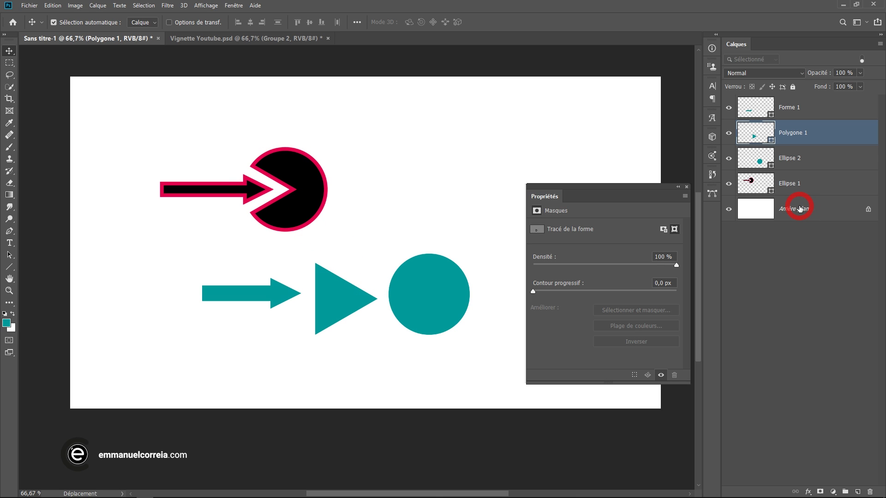
# Step: Merge the teal arrow, triangle and circle layers into one shape layer, and undo the merge
pyautogui.click(823, 163)
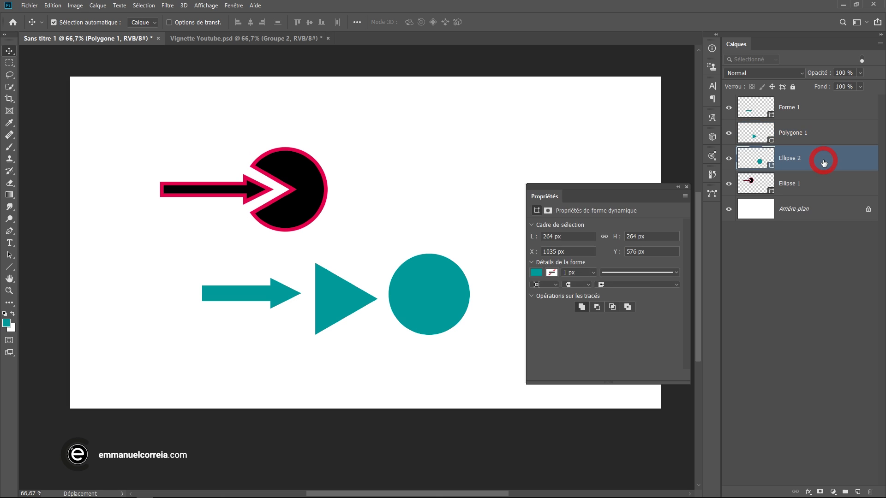
pyautogui.keyDown('shift'); pyautogui.click(824, 111); pyautogui.keyUp('shift')
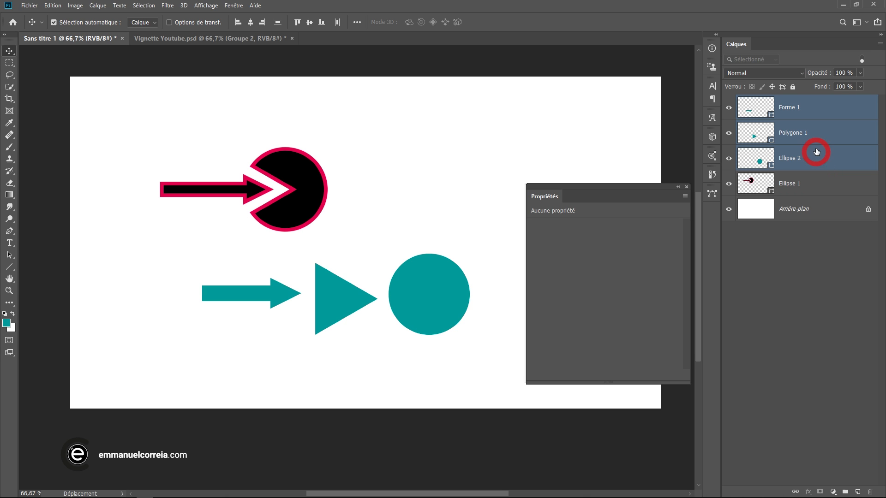
pyautogui.rightClick(826, 130)
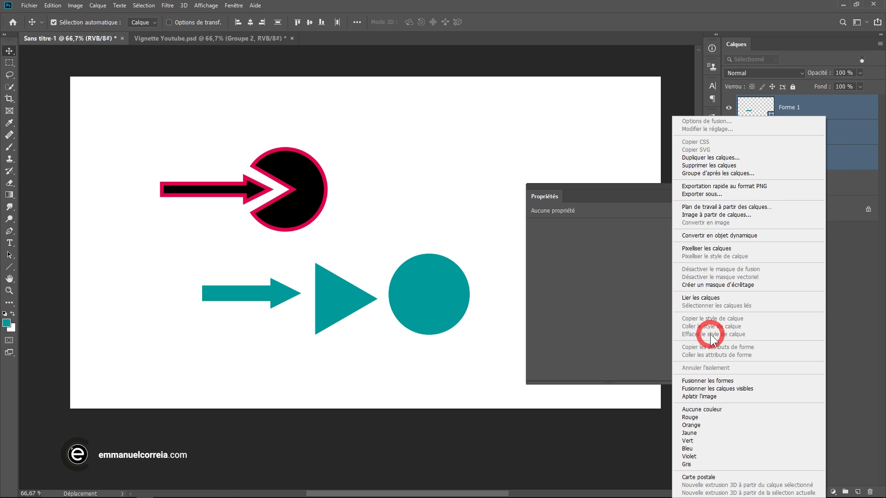
pyautogui.click(761, 380)
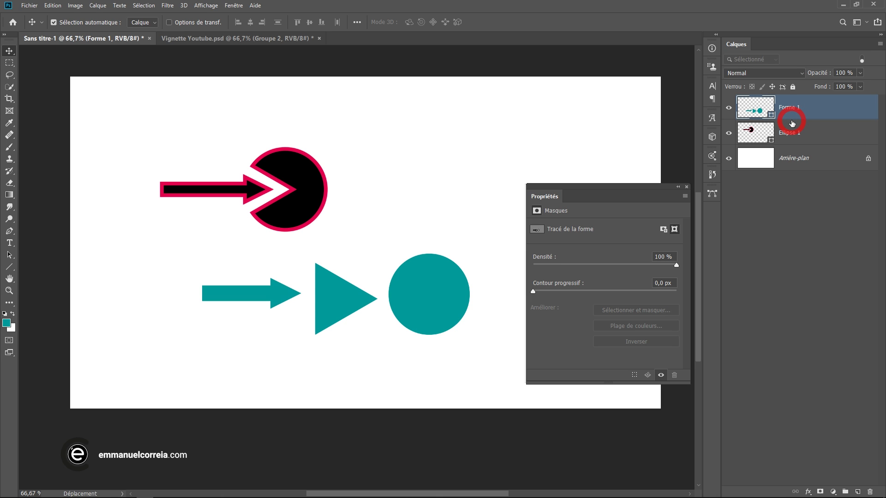
pyautogui.hotkey('ctrl', 'z')
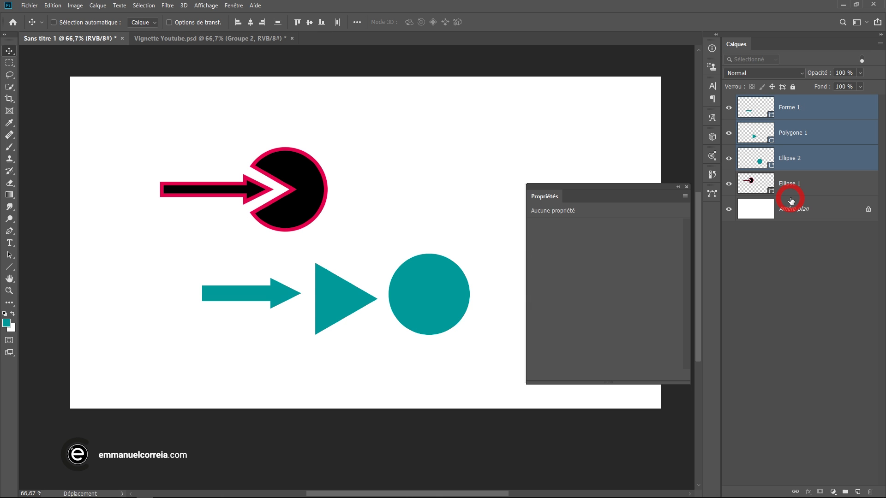
# Step: Try a salmon-pink fill on the three selected teal shape layers together, and undo the fill change
pyautogui.click(9, 254)
pyautogui.click(172, 22)
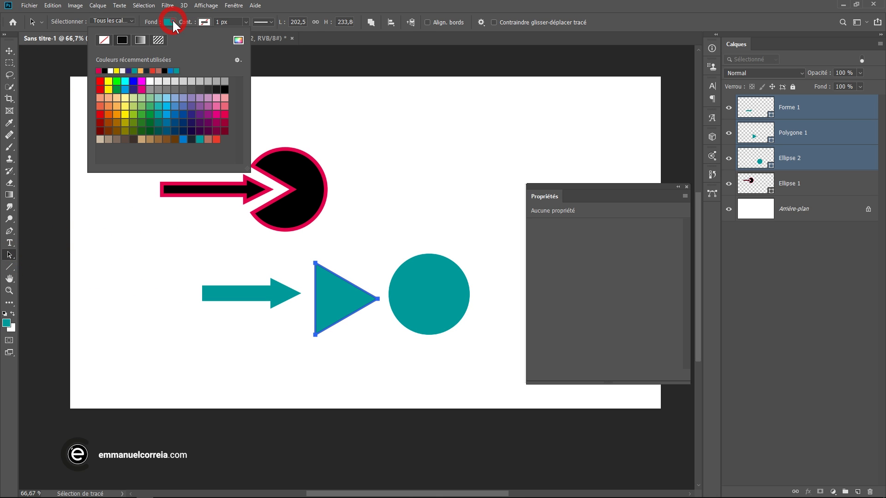
pyautogui.click(222, 107)
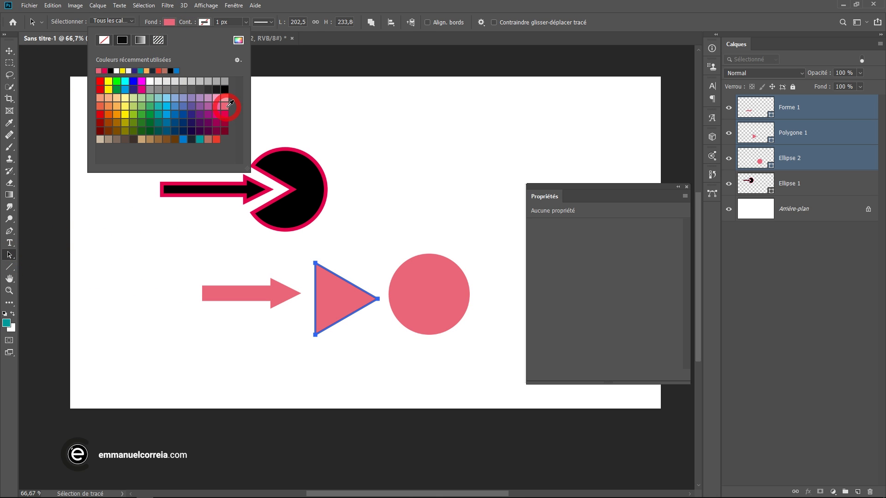
pyautogui.click(441, 164)
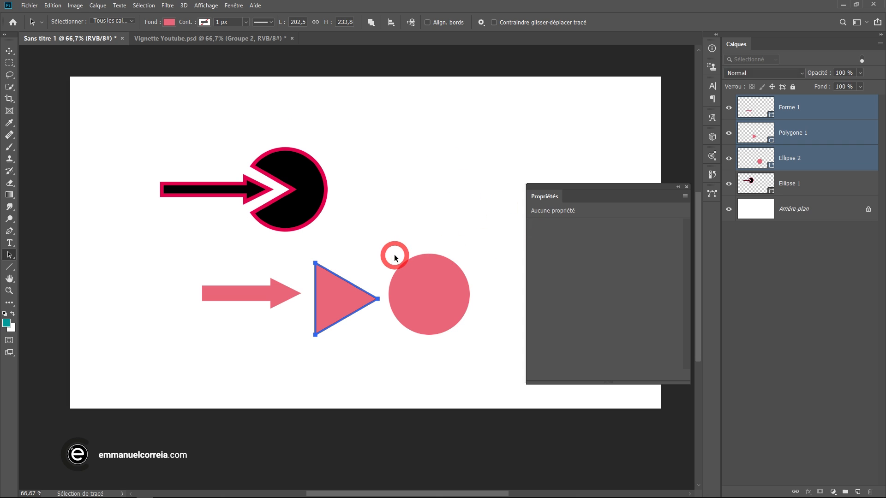
pyautogui.hotkey('ctrl', 'z')
# Step: Change the fill of only the arrow layer, Forme 1, to salmon pink
pyautogui.click(798, 140)
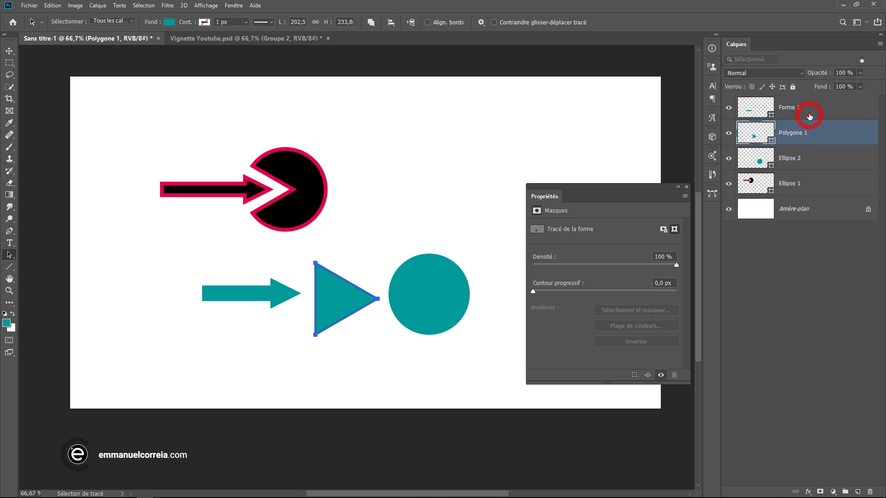
pyautogui.click(801, 111)
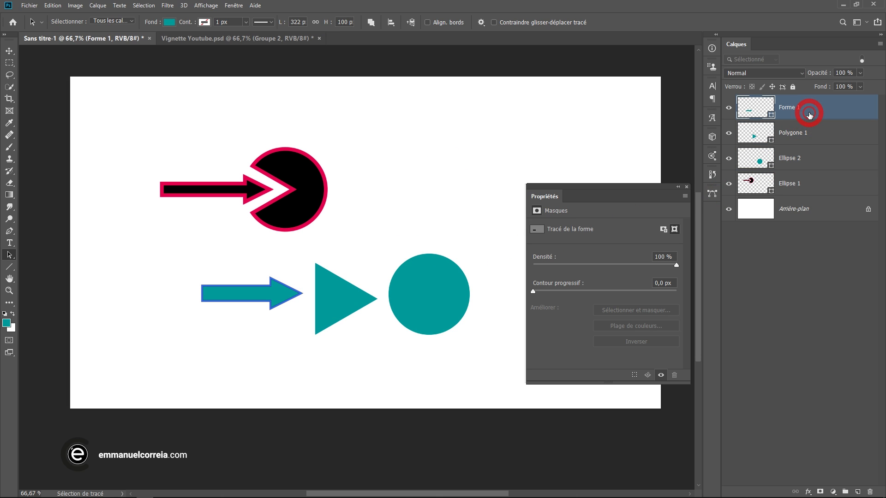
pyautogui.click(173, 20)
pyautogui.click(224, 106)
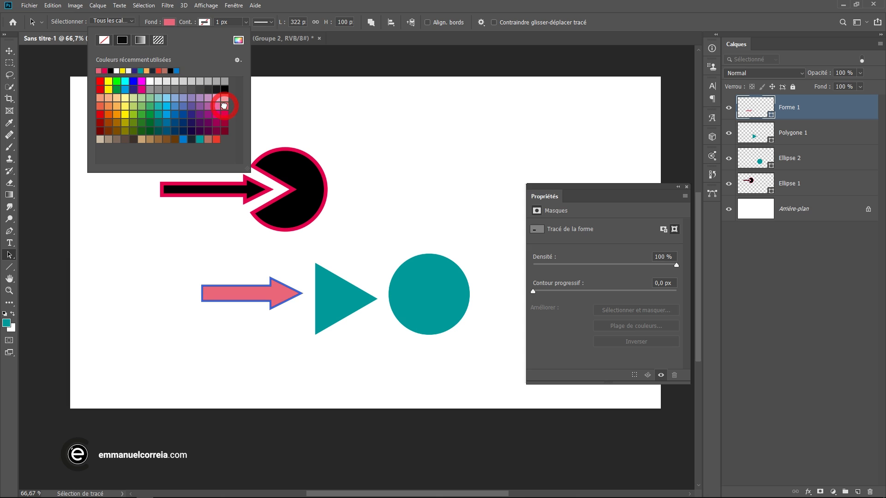
pyautogui.click(360, 162)
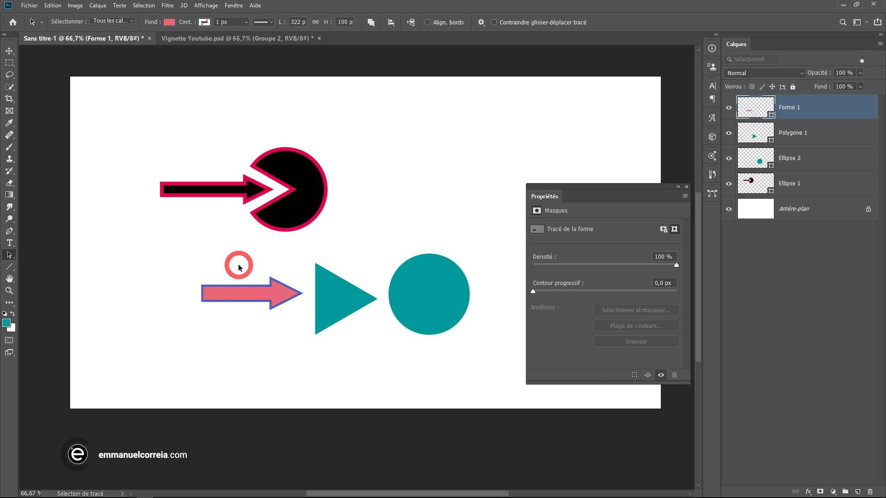
# Step: Try merging the pink arrow with the teal triangle and circle layers, and undo the merge
pyautogui.keyDown('shift'); pyautogui.click(839, 163); pyautogui.keyUp('shift')
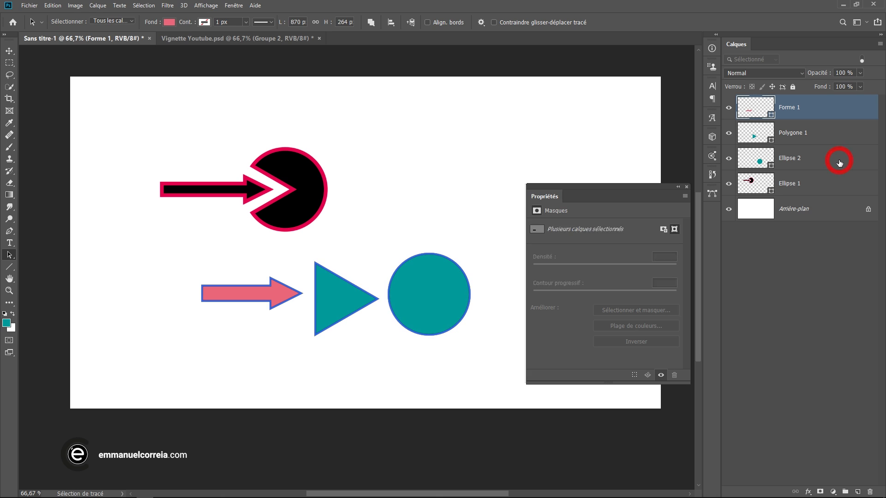
pyautogui.rightClick(836, 160)
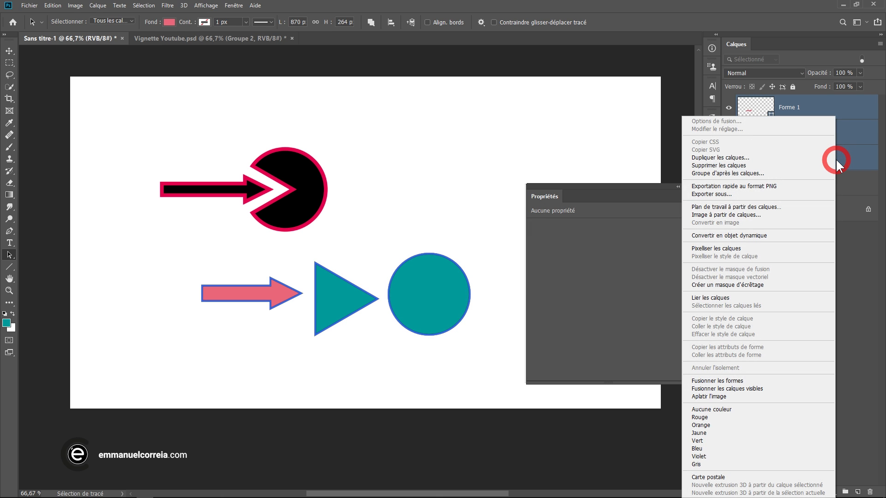
pyautogui.click(717, 381)
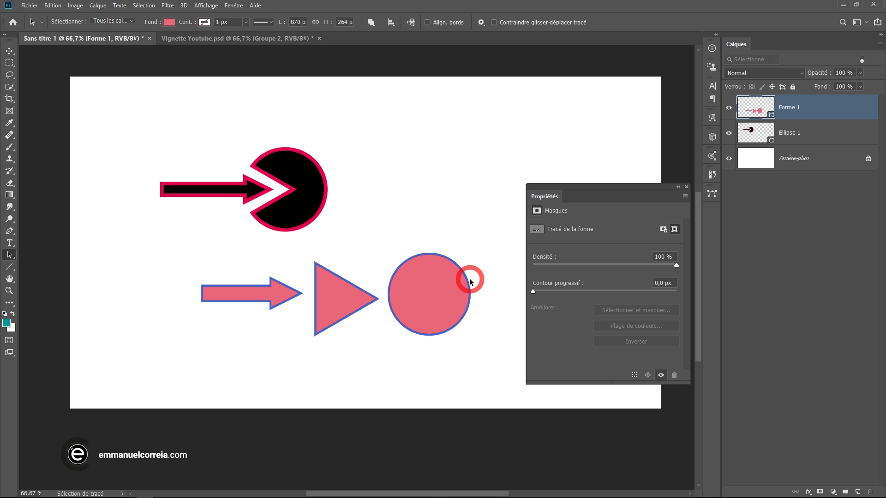
pyautogui.hotkey('ctrl', 'z')
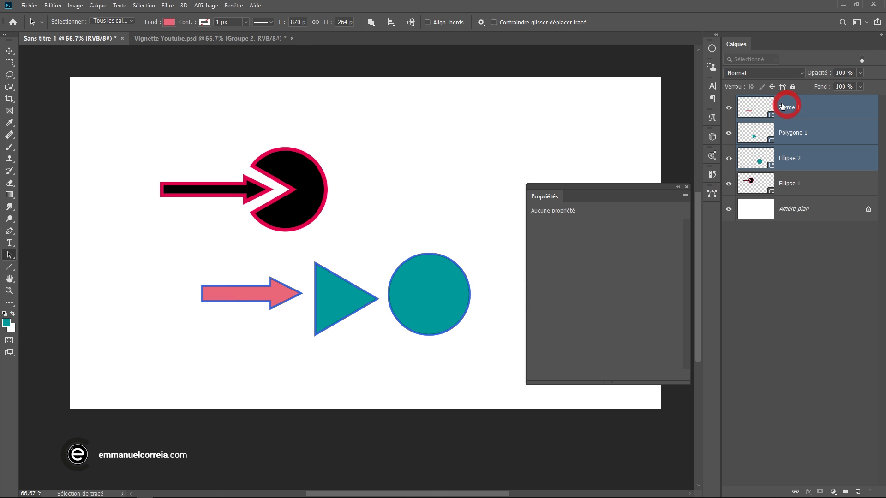
# Step: Merge the shape layers Forme 1, Polygone 1 and Ellipse 2 into one layer and deselect it
pyautogui.rightClick(820, 109)
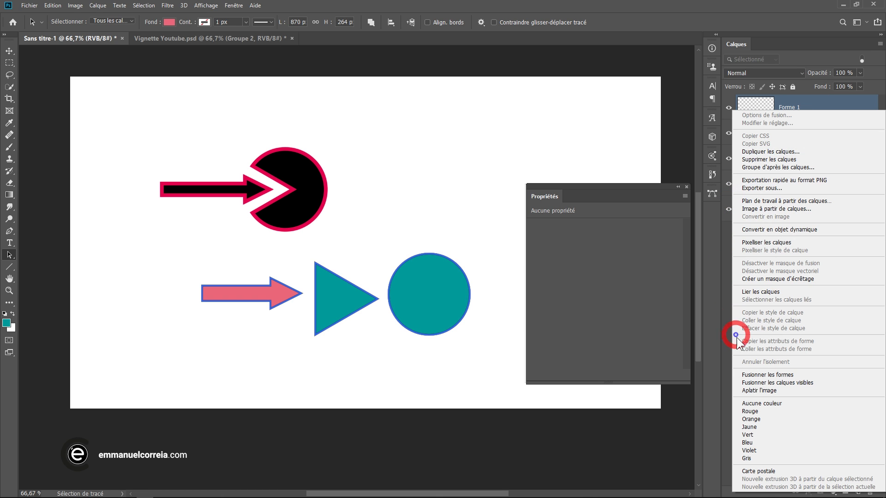
pyautogui.click(756, 375)
pyautogui.click(429, 216)
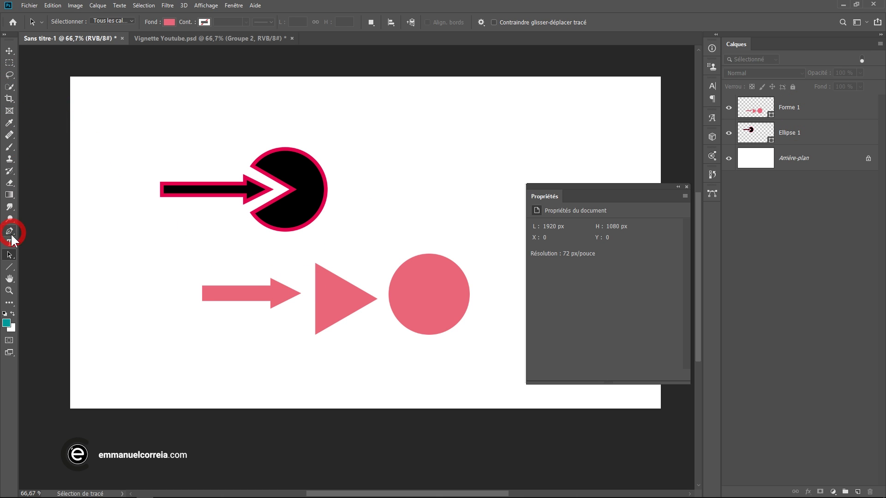
# Step: Move the pink triangle path right with the Path Selection tool so it overlaps the circle with its tip near the circle's centre
pyautogui.rightClick(9, 256)
pyautogui.click(46, 254)
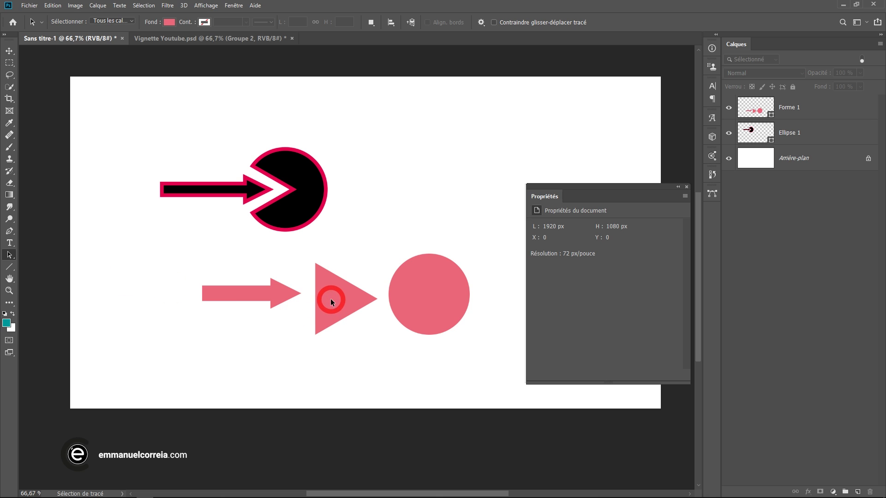
pyautogui.click(350, 290)
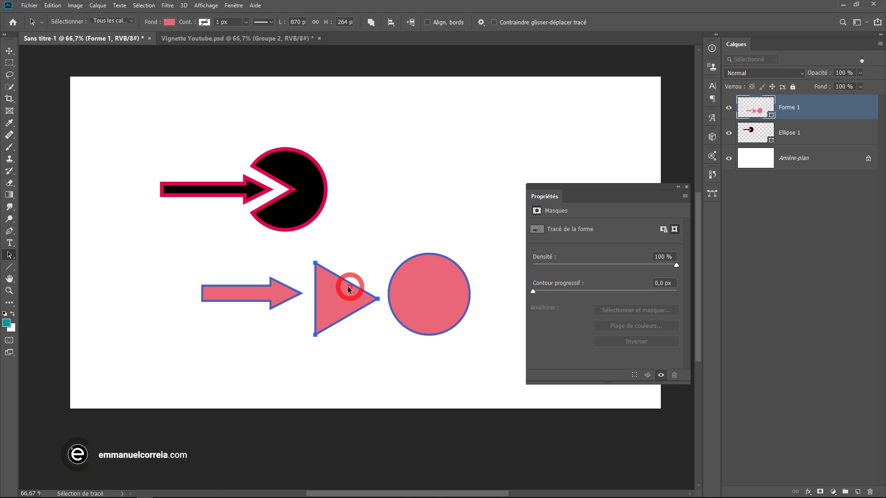
pyautogui.moveTo(345, 290); pyautogui.dragTo(399, 289)
# Step: Select the pink arrow, triangle and circle paths together and align them on their vertical centres
pyautogui.moveTo(364, 249); pyautogui.dragTo(476, 356)
pyautogui.moveTo(192, 250); pyautogui.dragTo(480, 362)
pyautogui.click(456, 314)
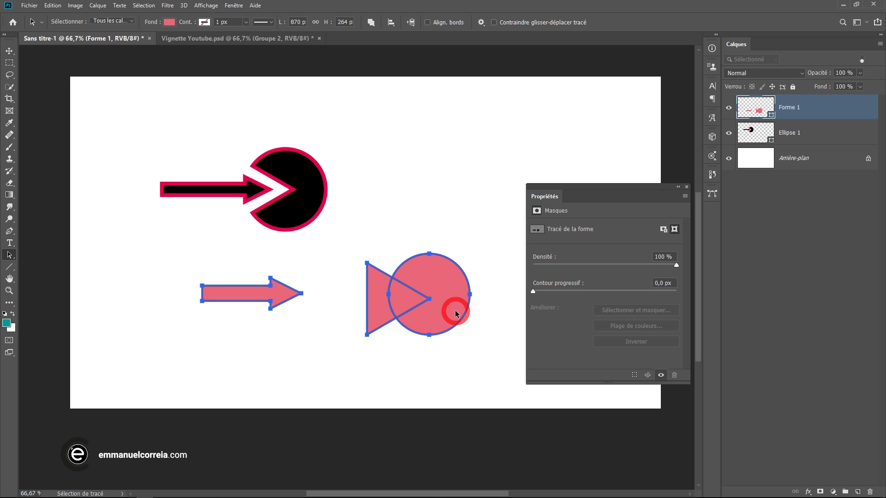
pyautogui.click(391, 22)
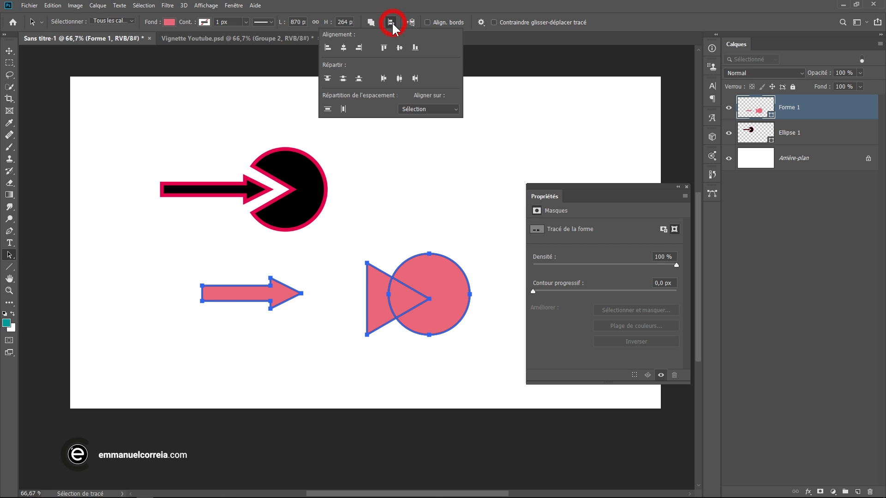
pyautogui.click(400, 47)
pyautogui.click(333, 232)
# Step: Subtract the triangle path from the pink circle to cut a wedge-shaped notch
pyautogui.click(383, 295)
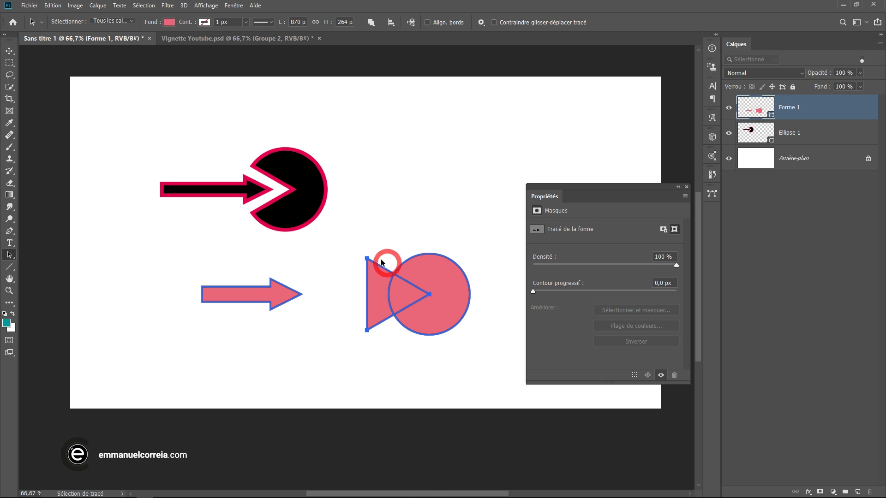
pyautogui.click(371, 22)
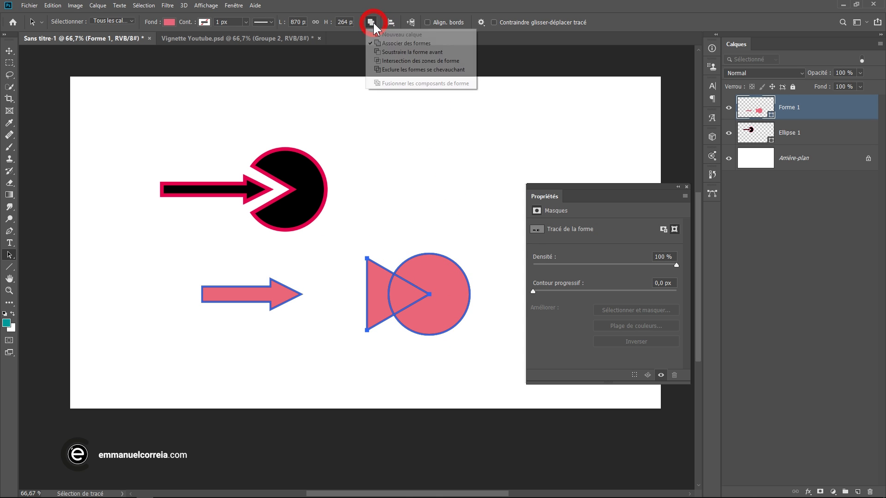
pyautogui.click(401, 55)
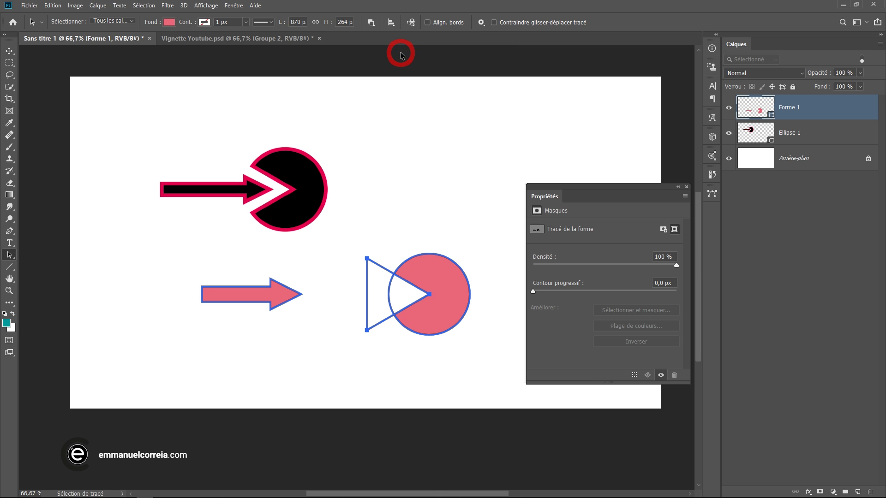
# Step: Move the pink arrow path right so its head sits inside the circle's notch, and deselect the shape
pyautogui.click(261, 302)
pyautogui.moveTo(247, 293); pyautogui.dragTo(359, 295)
pyautogui.click(405, 196)
pyautogui.click(402, 198)
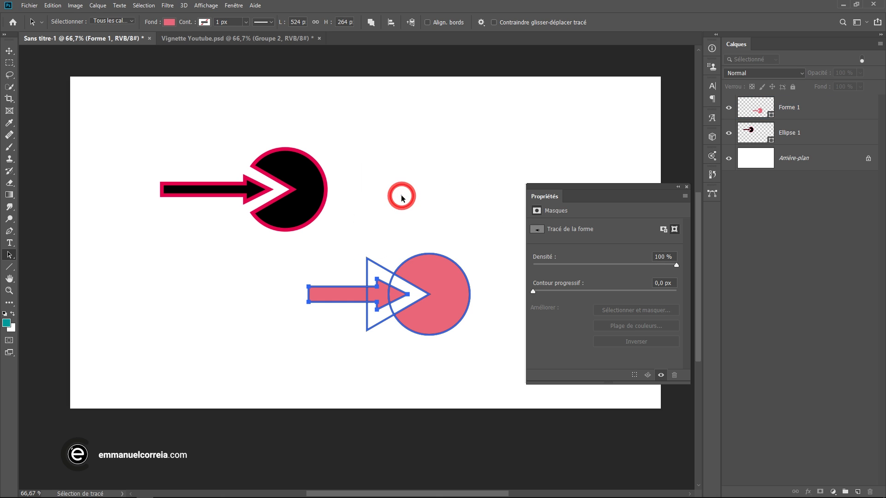
pyautogui.click(391, 225)
# Step: Change the fill of the merged pink shape layer Forme 1 to black
pyautogui.click(432, 286)
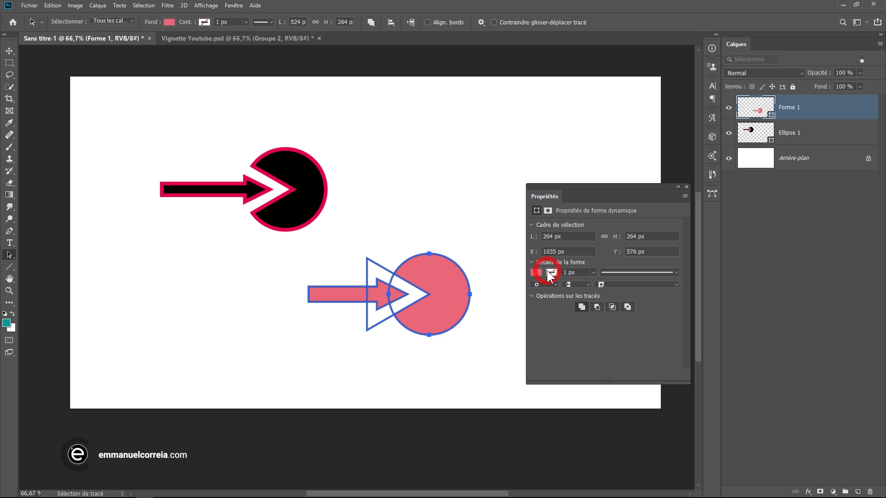
pyautogui.click(461, 304)
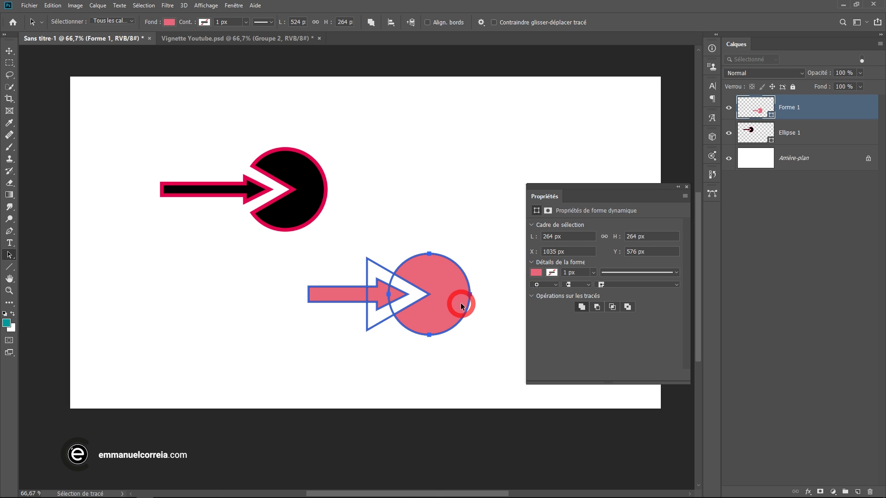
pyautogui.click(559, 238)
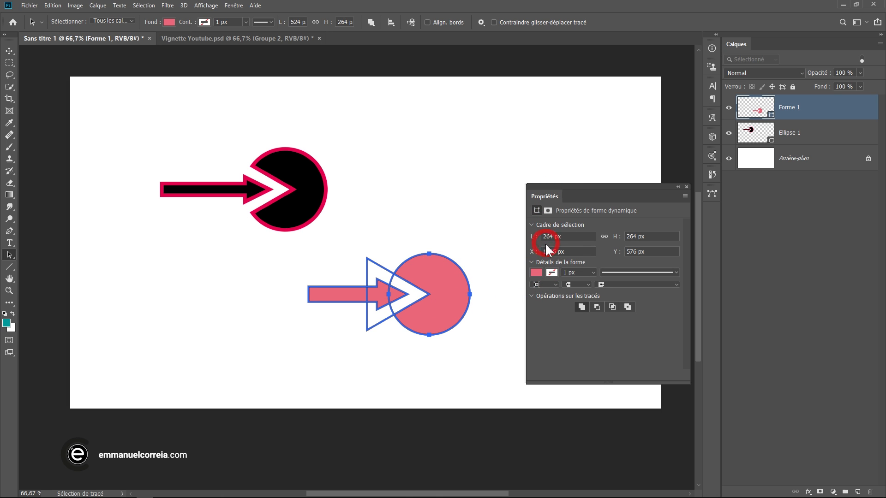
pyautogui.click(536, 272)
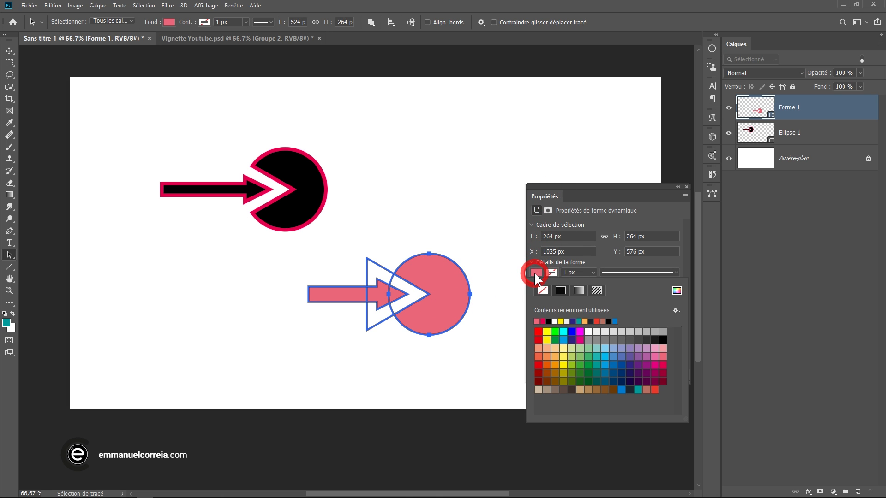
pyautogui.click(663, 340)
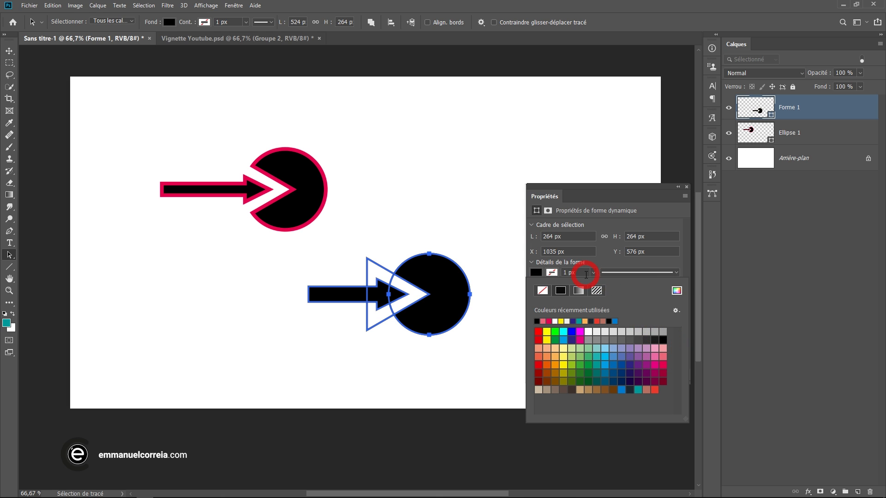
# Step: Give the Forme 1 shape a crimson stroke of 13.40 px aligned to the outside of the path
pyautogui.click(552, 273)
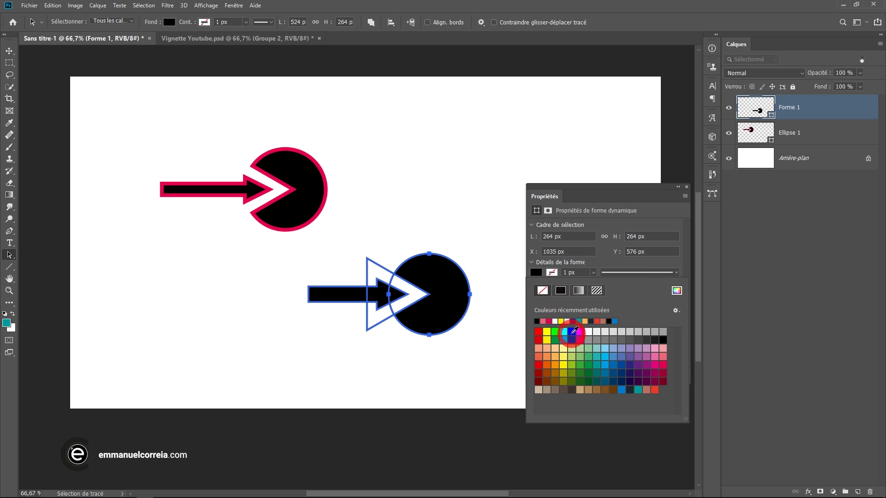
pyautogui.click(548, 321)
pyautogui.moveTo(593, 272); pyautogui.dragTo(598, 283)
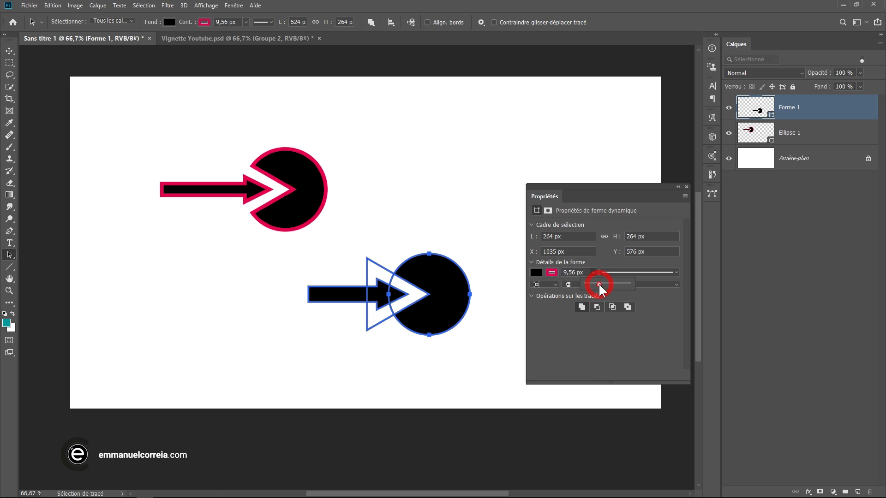
pyautogui.click(554, 284)
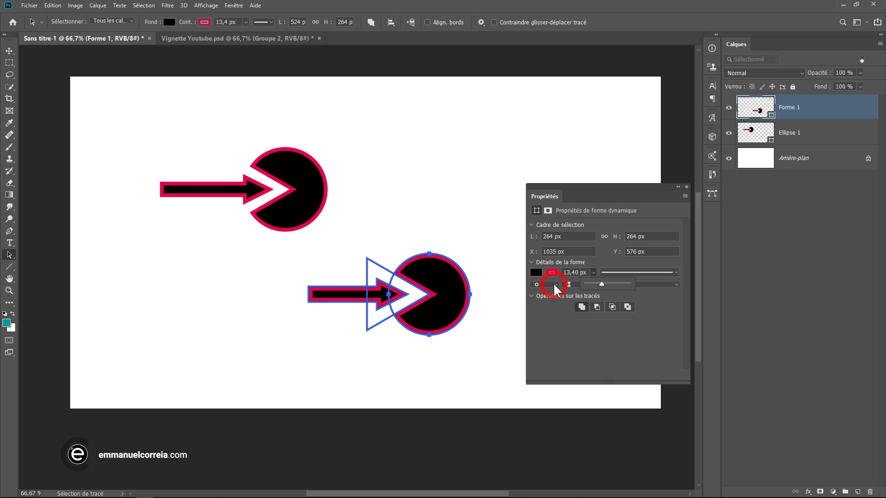
pyautogui.click(549, 307)
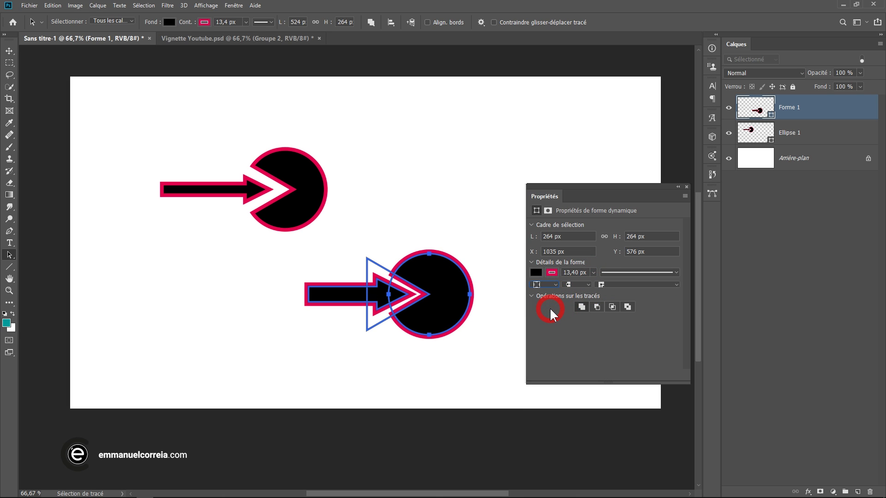
# Step: Deselect the path and move the whole Forme 1 shape left, directly beneath the upper arrow-and-circle shape
pyautogui.click(461, 225)
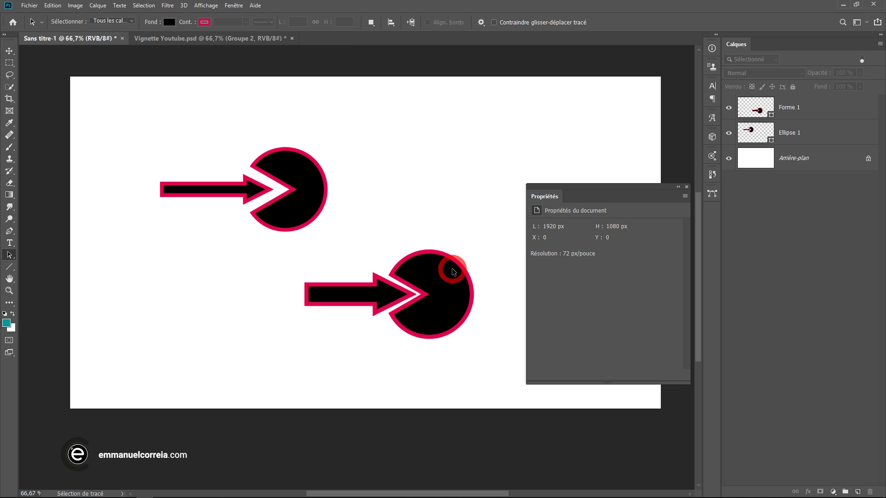
pyautogui.click(9, 51)
pyautogui.moveTo(406, 273); pyautogui.dragTo(308, 273)
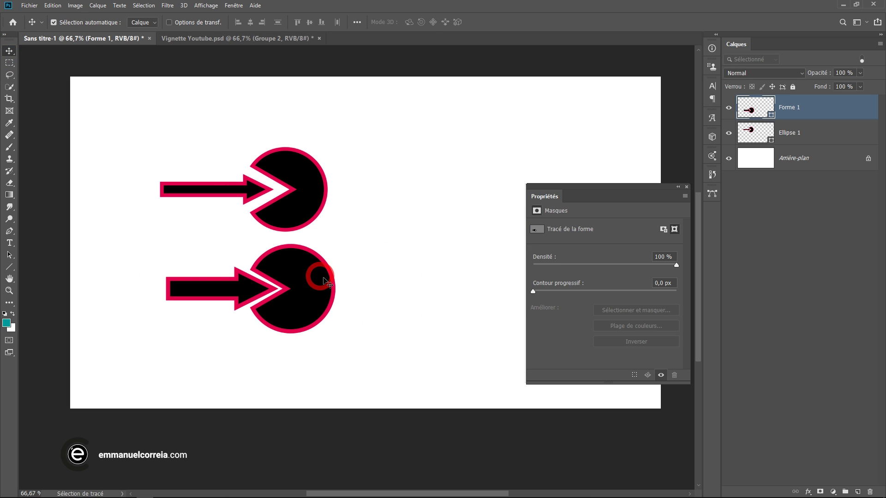
# Step: Draw a new black circle about 246 px in diameter in the empty area right of the existing shapes
pyautogui.moveTo(10, 266); pyautogui.dragTo(50, 288)
pyautogui.moveTo(432, 162); pyautogui.dragTo(515, 238)
pyautogui.moveTo(584, 184); pyautogui.dragTo(632, 234)
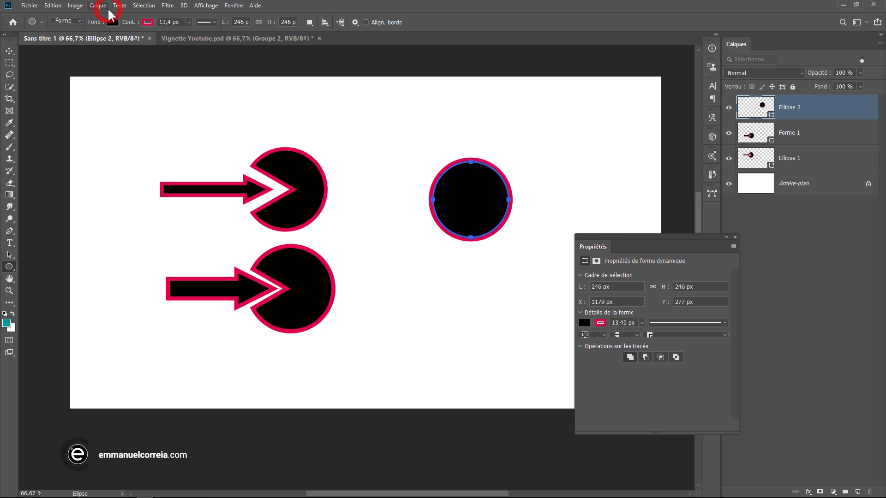
# Step: Draw a right-pointing triangle as a separate shape layer and place it just left of the new circle
pyautogui.moveTo(9, 267); pyautogui.dragTo(40, 289)
pyautogui.moveTo(369, 180); pyautogui.dragTo(418, 180)
pyautogui.moveTo(471, 199); pyautogui.dragTo(491, 188)
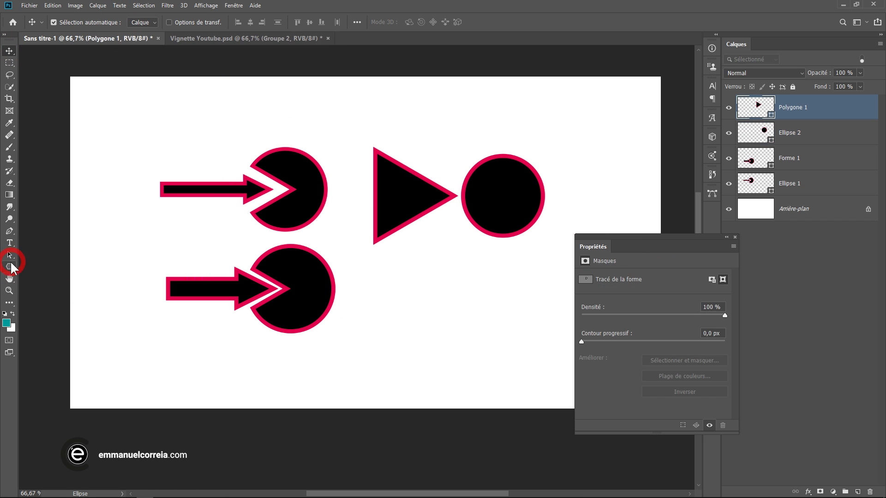
# Step: Draw a horizontal arrow about 352 px long beneath the triangle and circle using the Line tool, redoing the first attempt
pyautogui.moveTo(9, 267); pyautogui.dragTo(40, 299)
pyautogui.moveTo(388, 282); pyautogui.dragTo(506, 300)
pyautogui.click(10, 51)
pyautogui.hotkey('ctrl', 'z')
pyautogui.click(9, 269)
pyautogui.moveTo(380, 284); pyautogui.dragTo(494, 283)
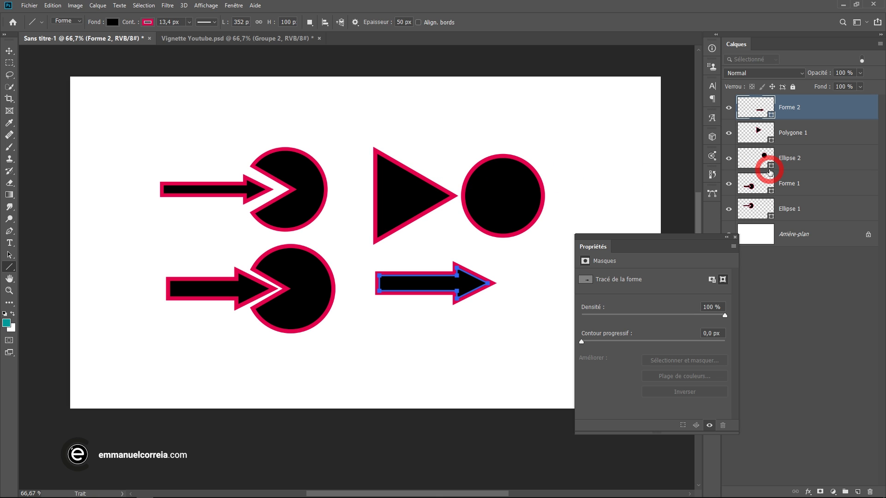
# Step: Unite the shape layers Forme 2, Polygone 1 and Ellipse 2 into one layer with Unir les formes
pyautogui.keyDown('shift'); pyautogui.click(821, 162); pyautogui.keyUp('shift')
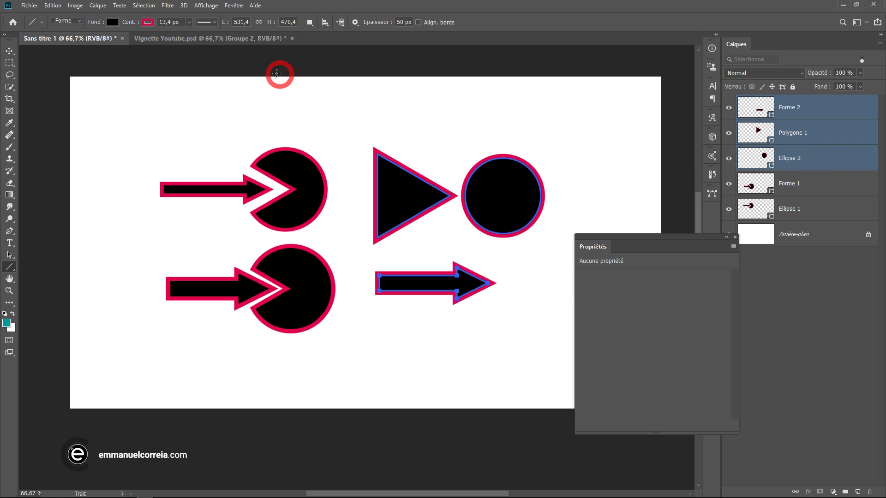
pyautogui.click(98, 6)
pyautogui.moveTo(147, 268)
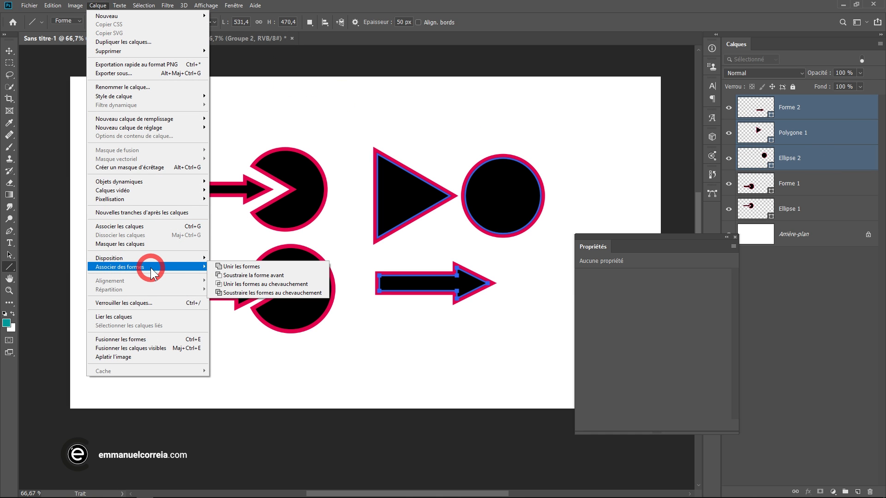
pyautogui.click(278, 268)
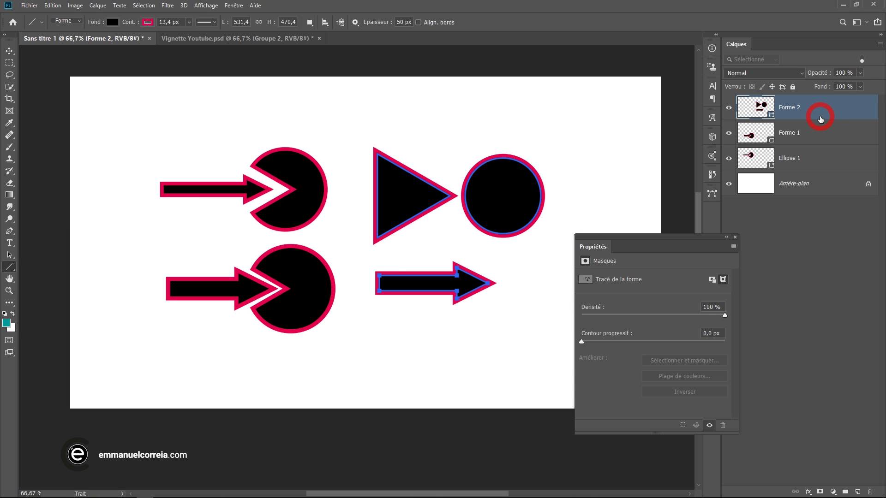
# Step: Move the triangle path over the circle's left side and the arrow path onto the triangle, accepting conversion to regular paths
pyautogui.click(7, 257)
pyautogui.click(420, 165)
pyautogui.click(416, 177)
pyautogui.moveTo(417, 177); pyautogui.dragTo(463, 173)
pyautogui.moveTo(451, 273); pyautogui.dragTo(424, 187)
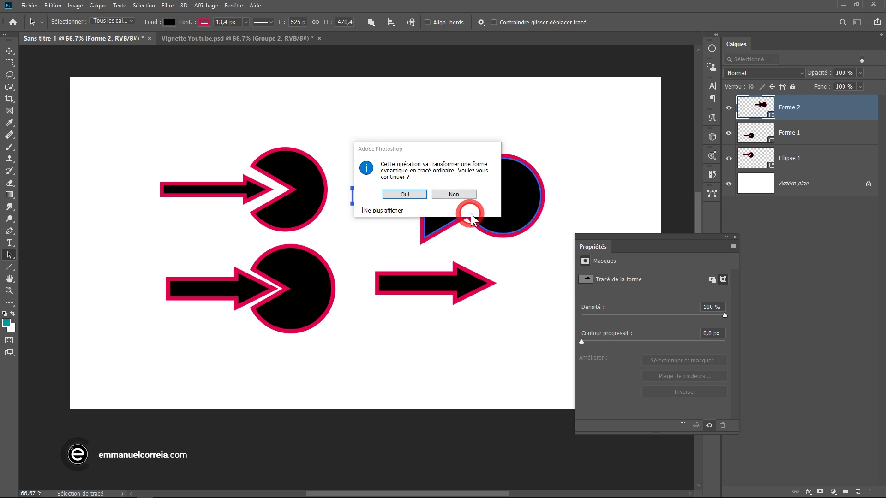
pyautogui.click(463, 205)
# Step: Align the arrow, triangle and circle paths of Forme 2 on their vertical centres and deselect them
pyautogui.click(390, 22)
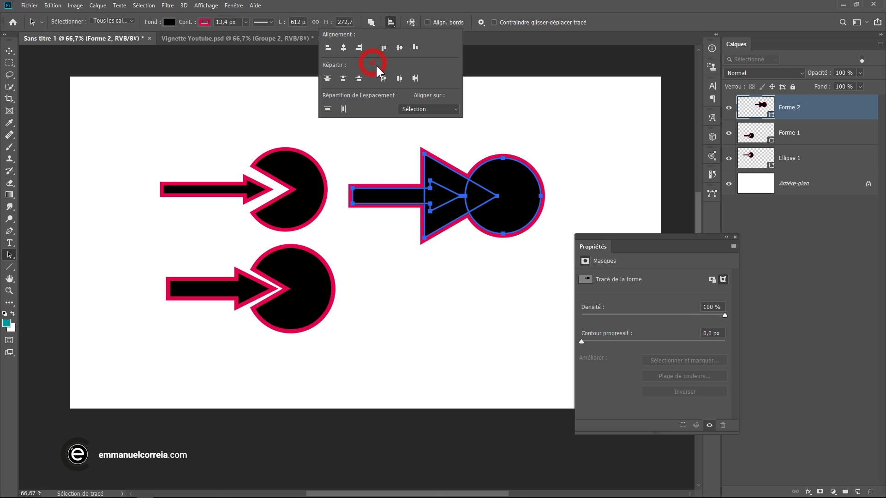
pyautogui.click(400, 47)
pyautogui.click(400, 195)
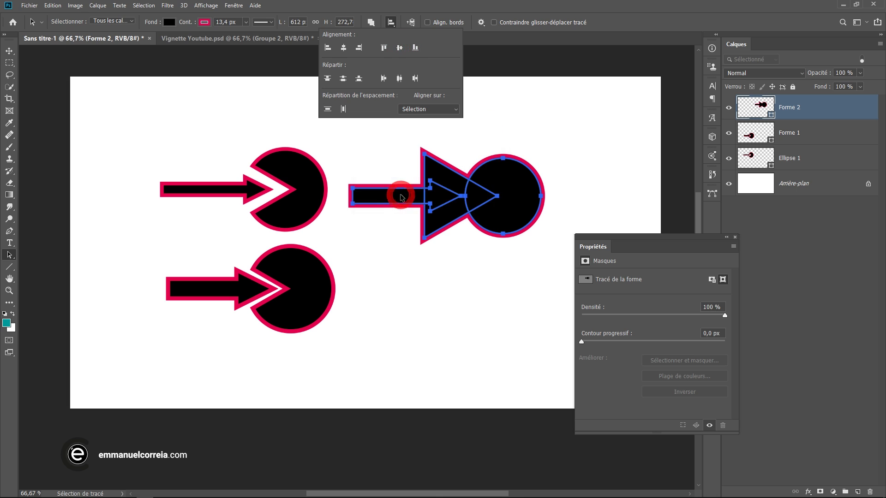
pyautogui.click(523, 129)
# Step: Subtract the triangle path from the circle in Forme 2 and deselect the shape
pyautogui.click(435, 165)
pyautogui.click(372, 20)
pyautogui.click(392, 53)
pyautogui.click(394, 121)
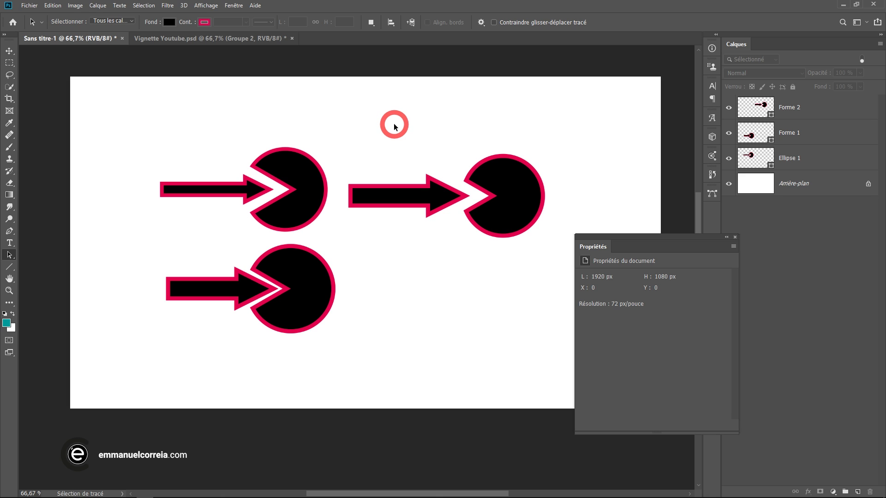
# Step: Change the triangle path's operation in Forme 2 to Intersection des zones de forme and deselect it
pyautogui.click(422, 183)
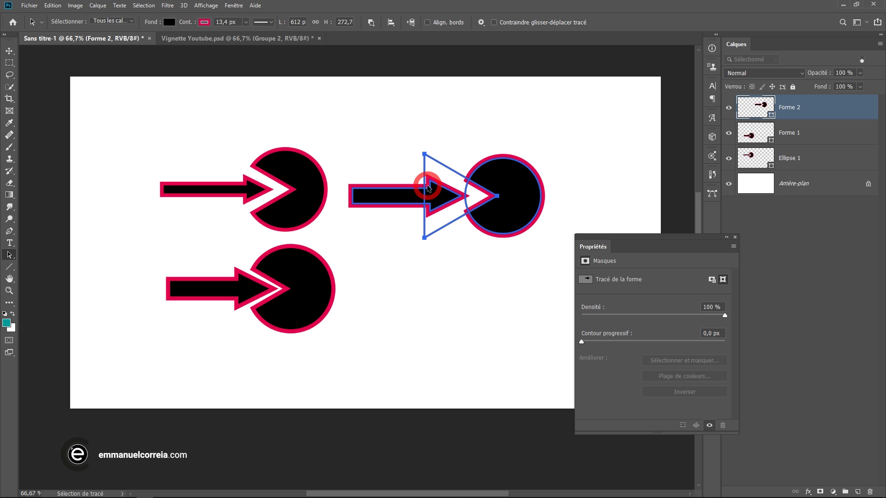
pyautogui.click(371, 22)
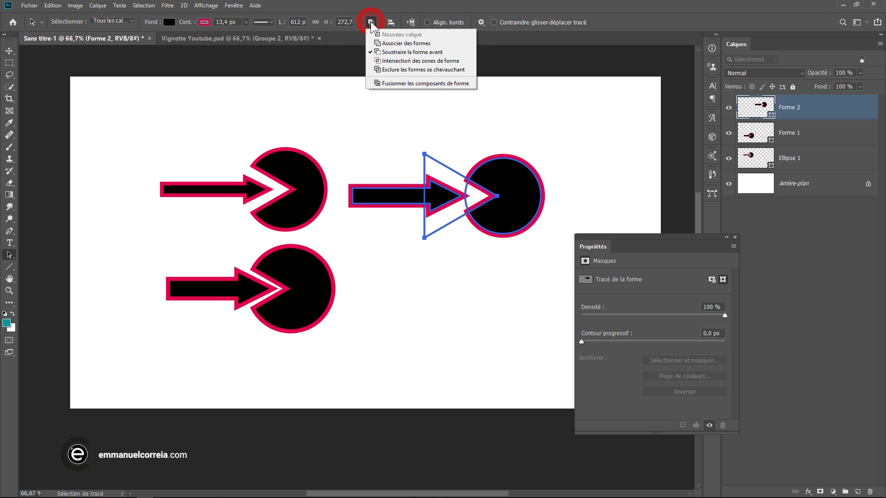
pyautogui.click(401, 65)
pyautogui.click(450, 132)
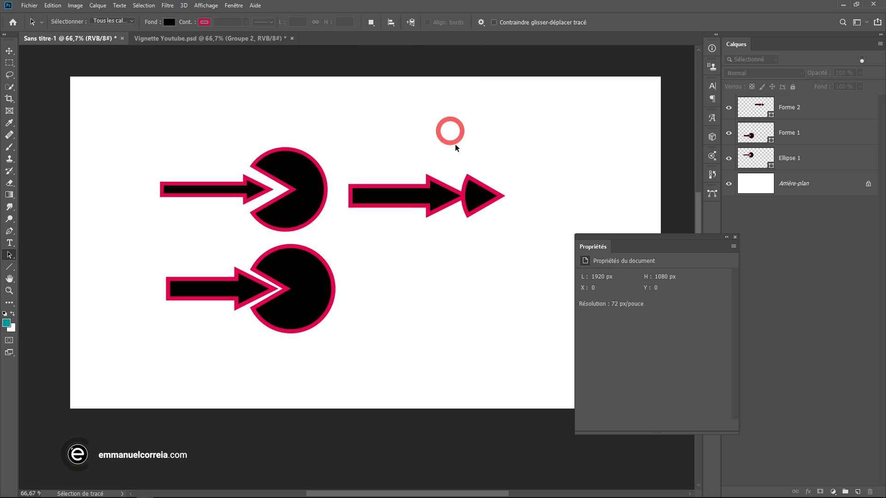
# Step: Shift the intersecting triangle and circle paths slightly right, away from the arrow's tip
pyautogui.click(480, 192)
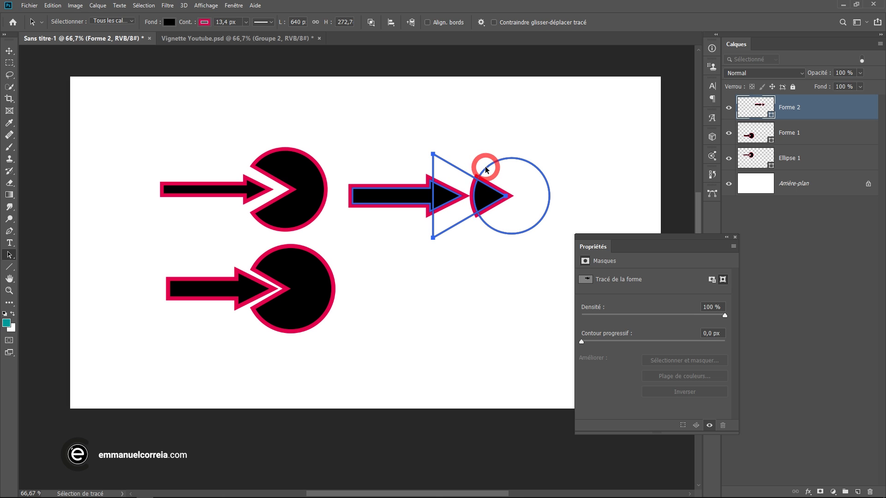
pyautogui.moveTo(487, 170)
pyautogui.mouseDown()
pyautogui.moveTo(498, 168)
pyautogui.moveTo(471, 172)
pyautogui.moveTo(478, 172)
pyautogui.mouseUp()
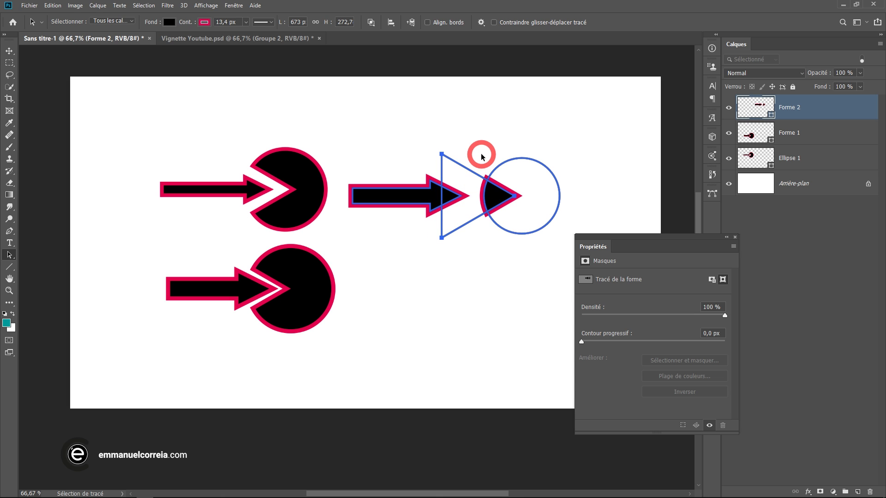
pyautogui.click(481, 154)
pyautogui.click(483, 182)
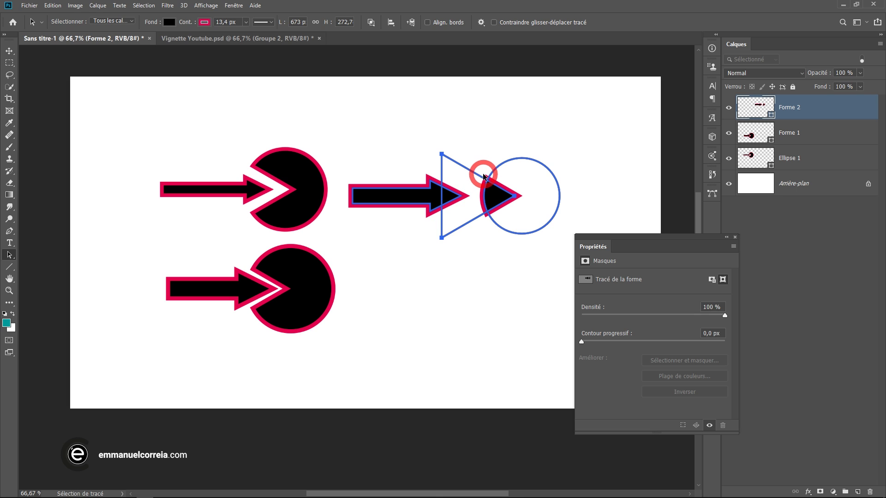
# Step: Duplicate the circle path below the other Forme 2 paths and transform the copy into a narrower, diagonally tilted ellipse
pyautogui.moveTo(511, 161)
pyautogui.mouseDown()
pyautogui.moveTo(489, 244)
pyautogui.moveTo(468, 236)
pyautogui.mouseUp()
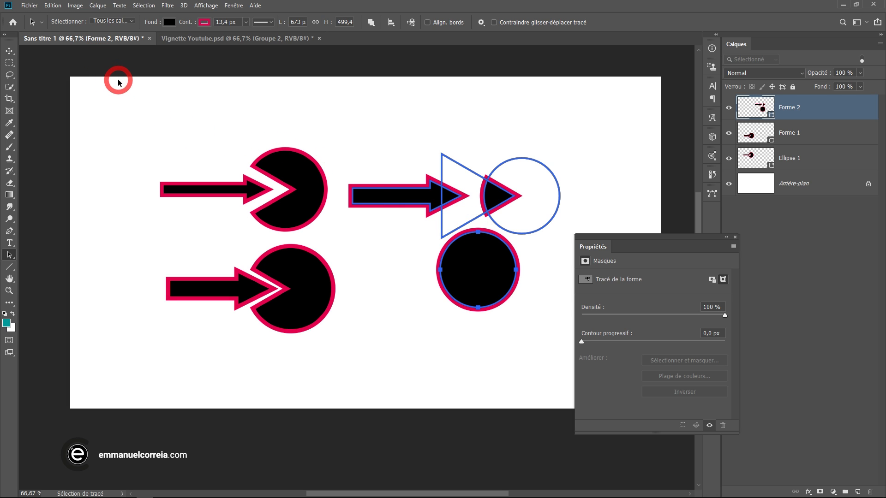
pyautogui.click(60, 6)
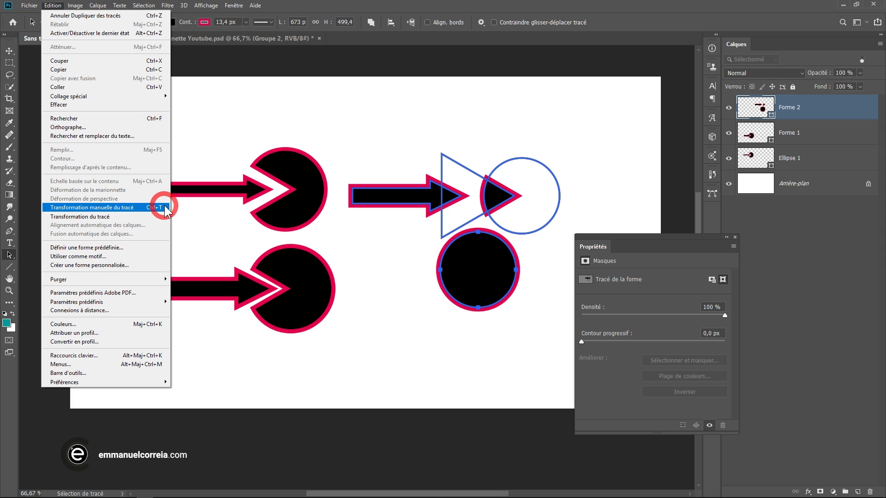
pyautogui.click(139, 208)
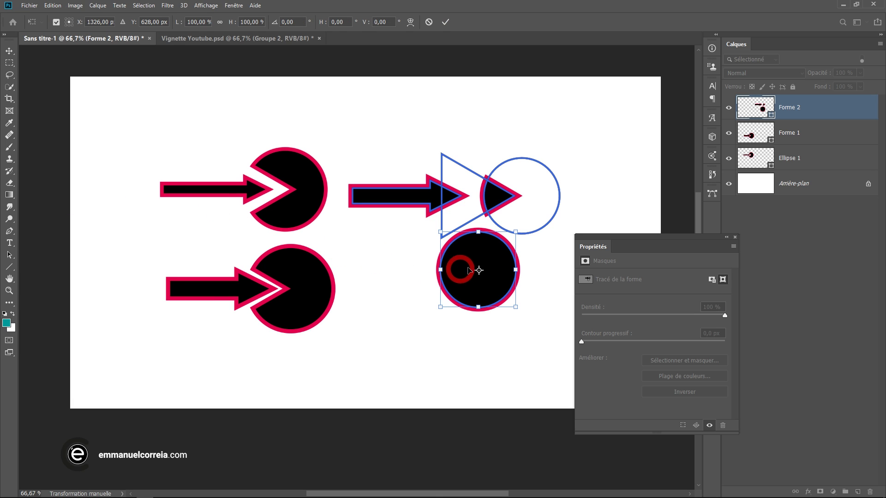
pyautogui.moveTo(515, 230); pyautogui.dragTo(484, 233)
pyautogui.moveTo(480, 281); pyautogui.dragTo(516, 235)
pyautogui.click(445, 22)
# Step: Move the whole Forme 2 shape layer up and slightly to the right on the canvas
pyautogui.press('v')
pyautogui.click(434, 276)
pyautogui.click(406, 196)
pyautogui.click(383, 140)
pyautogui.moveTo(423, 191); pyautogui.dragTo(437, 148)
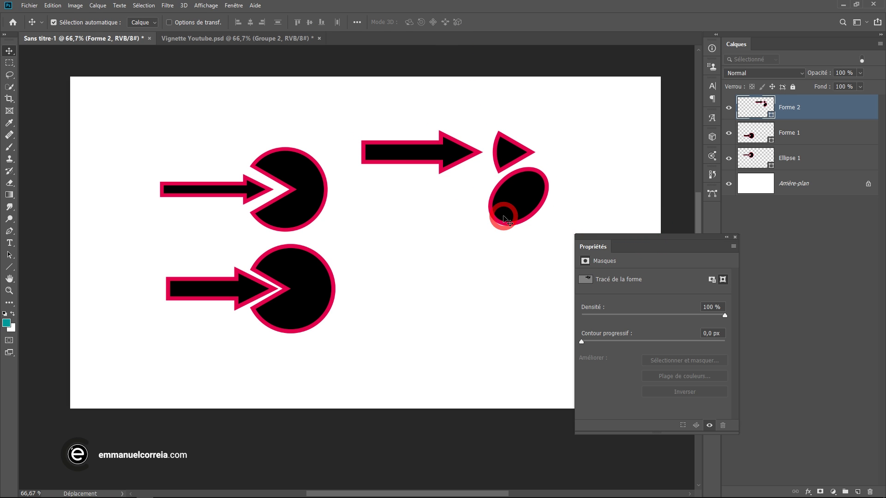
pyautogui.click(441, 207)
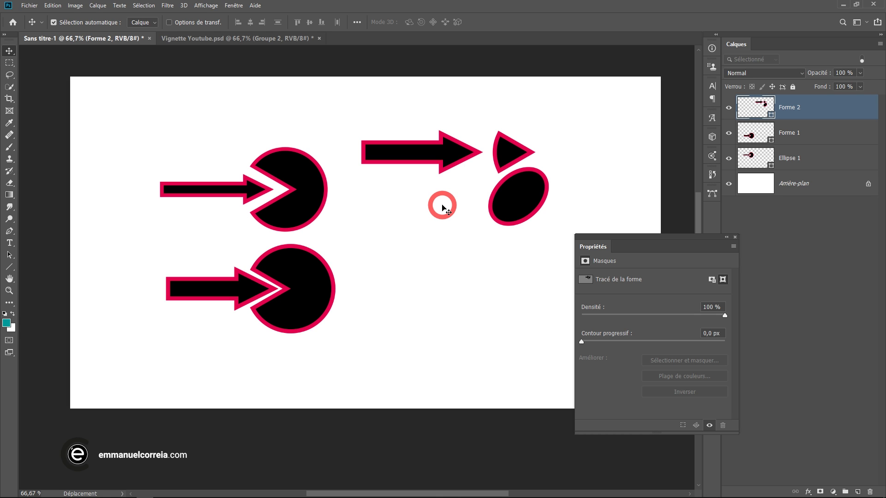
pyautogui.click(448, 148)
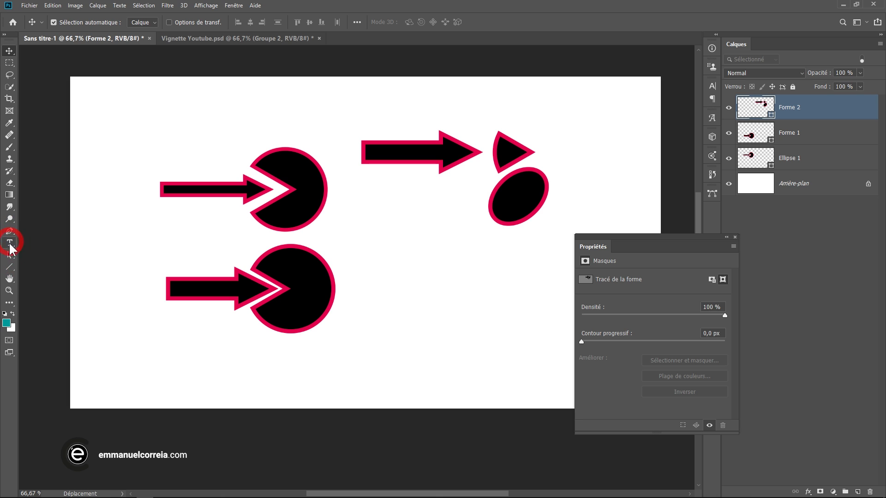
# Step: Cut the arrow path out of Forme 2 into its own layer with Calque de forme par Couper
pyautogui.click(10, 257)
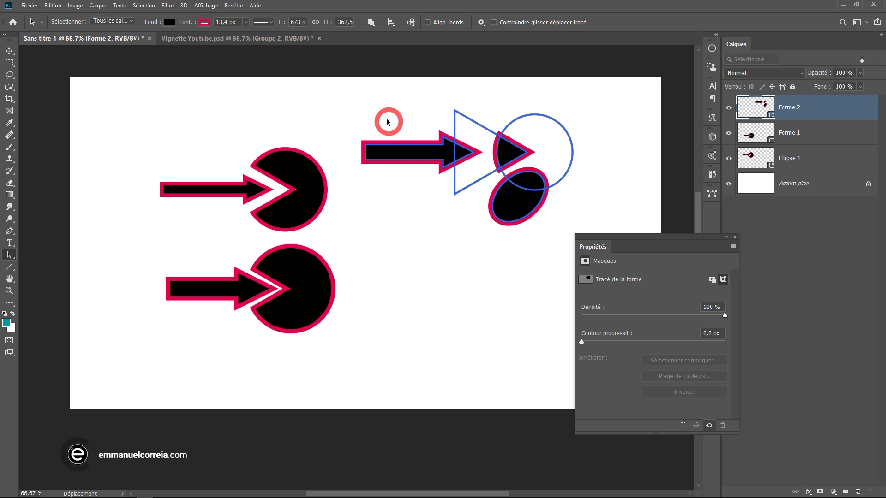
pyautogui.moveTo(355, 128); pyautogui.dragTo(426, 182)
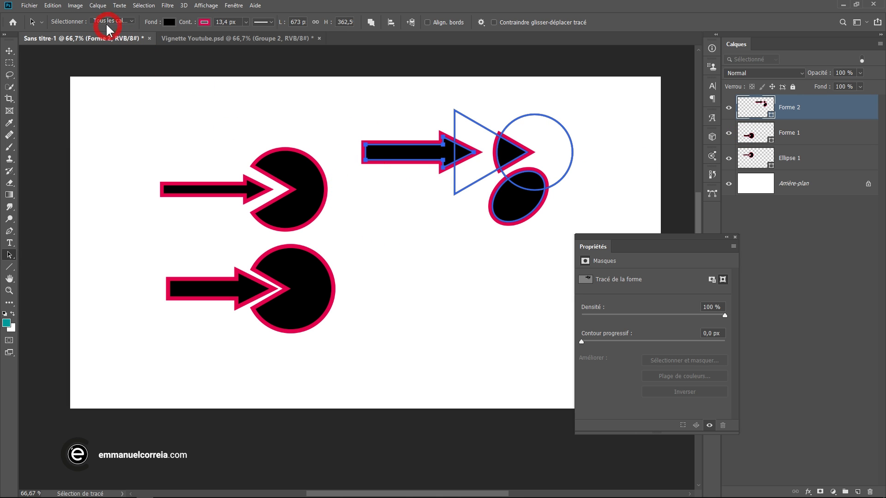
pyautogui.click(98, 9)
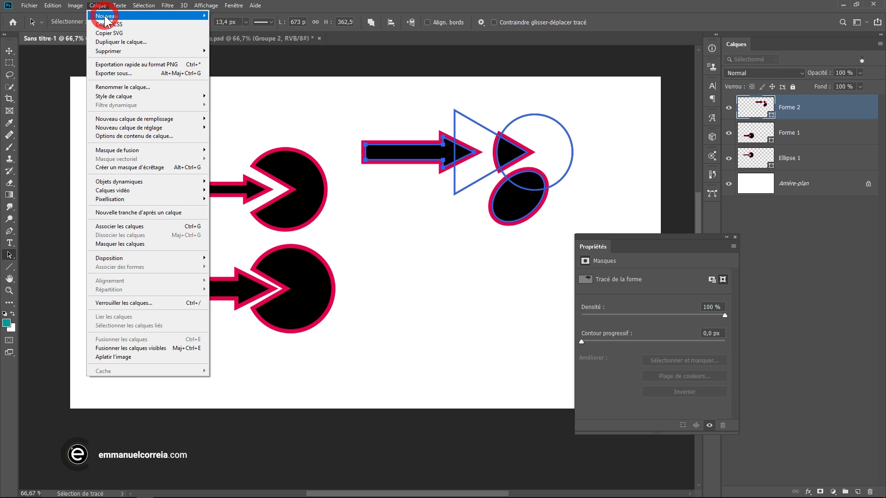
pyautogui.click(106, 17)
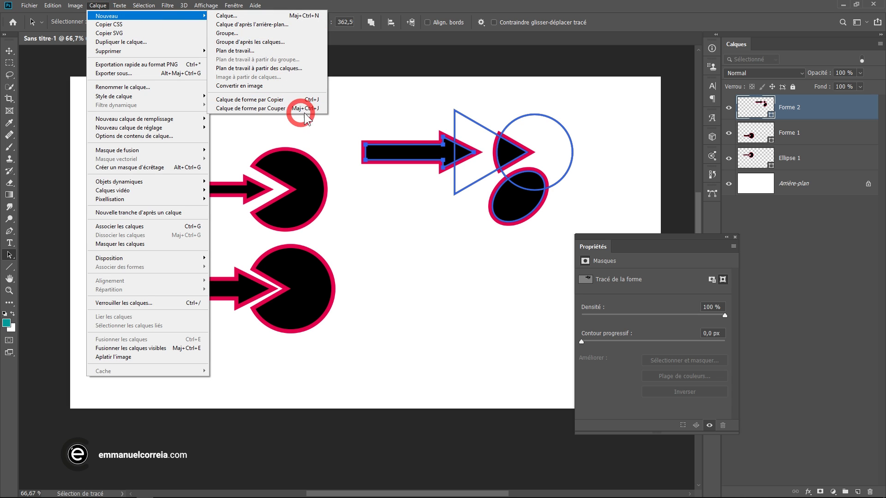
pyautogui.click(275, 111)
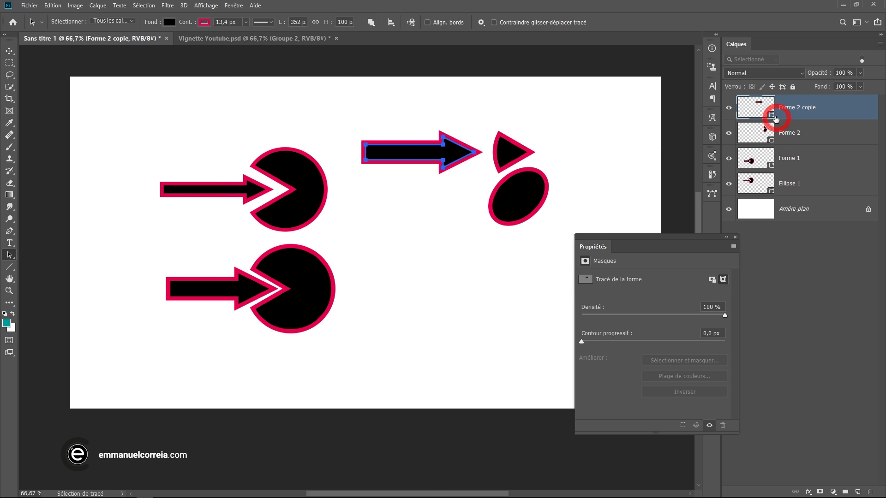
pyautogui.click(728, 108)
pyautogui.click(729, 108)
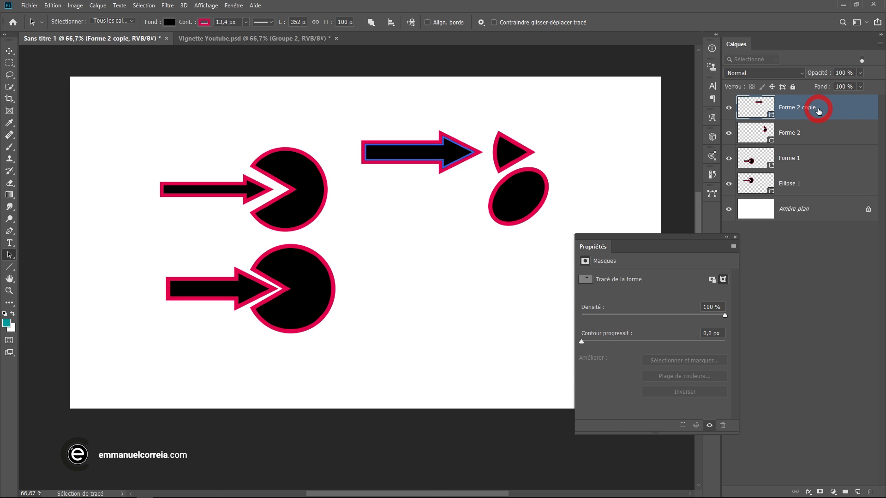
# Step: Merge the arrow, triangle and circle paths of Forme 1 with Fusionner les composants de forme, accepting conversion to ordinary paths
pyautogui.moveTo(687, 238); pyautogui.dragTo(697, 265)
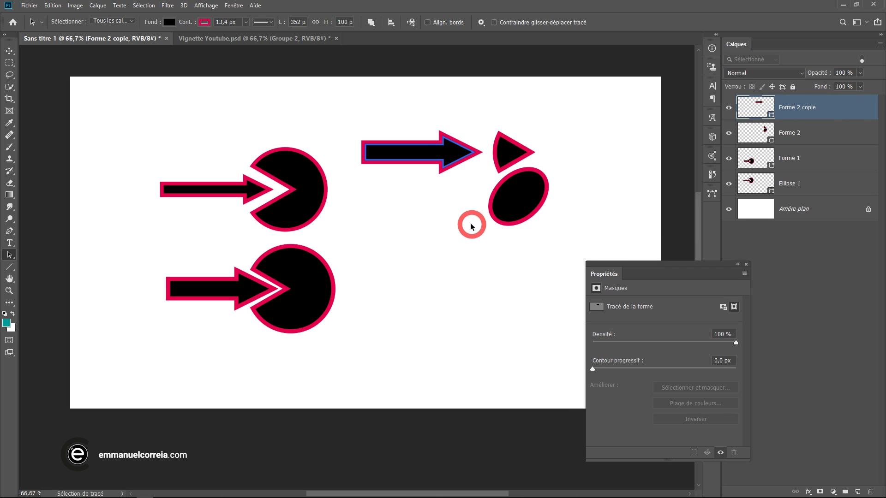
pyautogui.click(291, 262)
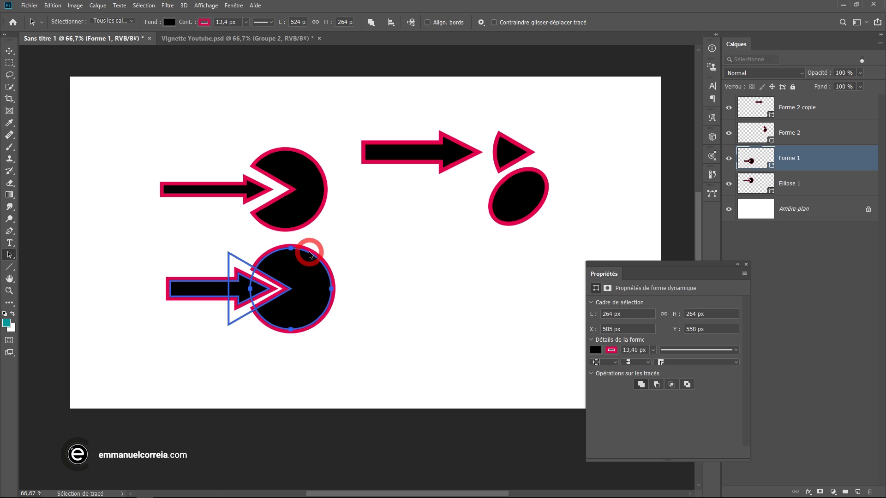
pyautogui.click(326, 279)
pyautogui.click(326, 279)
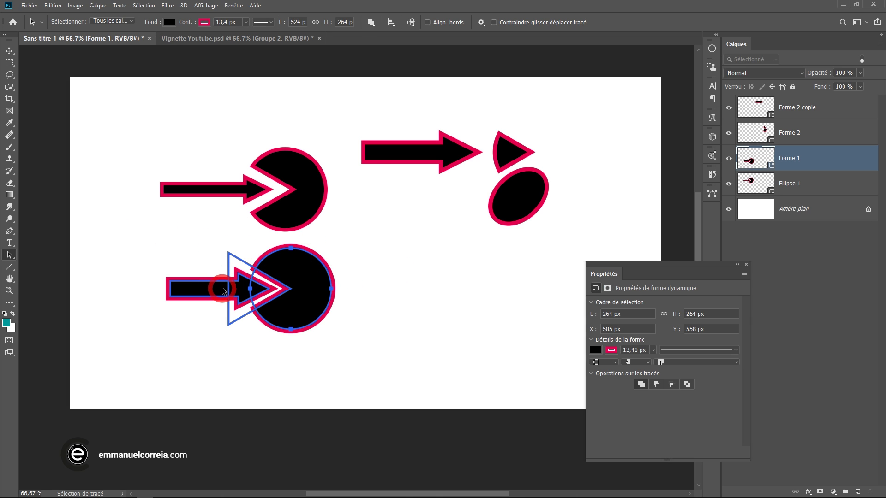
pyautogui.scroll(5, 274, 301)
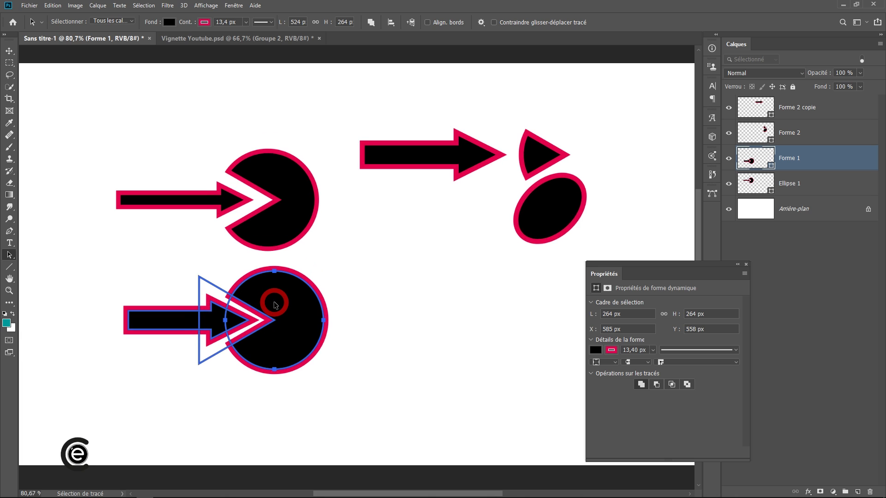
pyautogui.moveTo(274, 312); pyautogui.dragTo(374, 250)
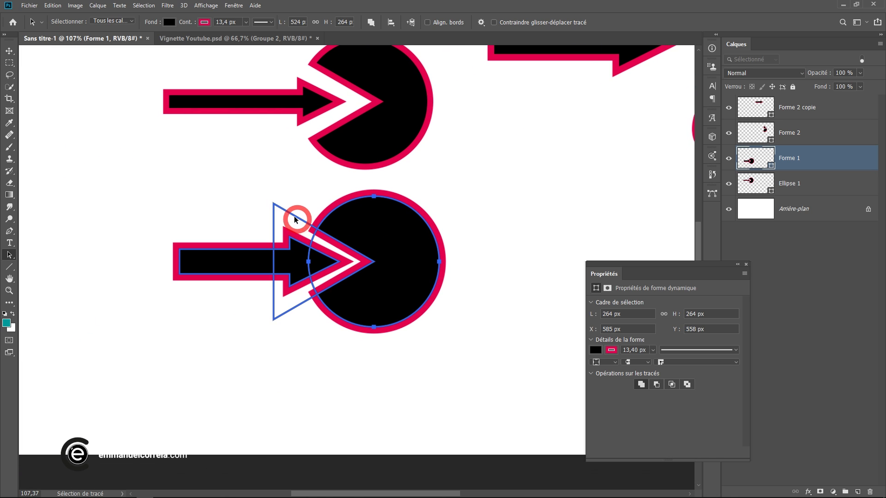
pyautogui.click(285, 211)
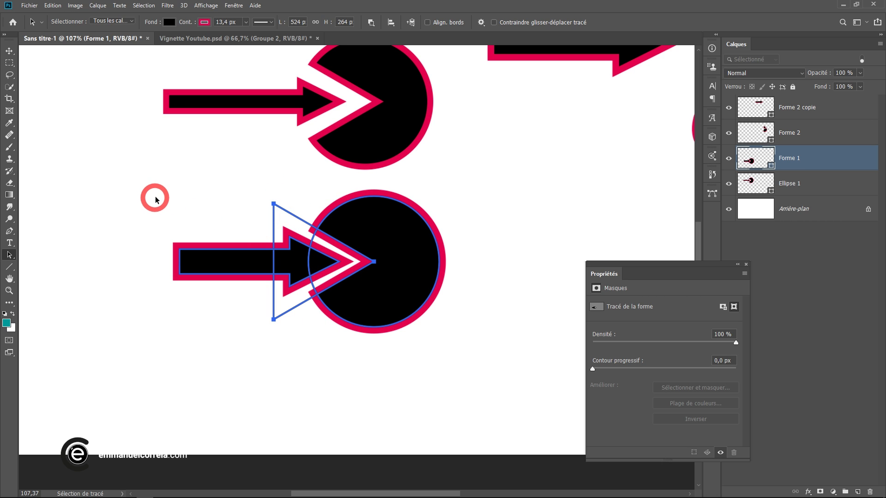
pyautogui.moveTo(149, 197); pyautogui.dragTo(476, 361)
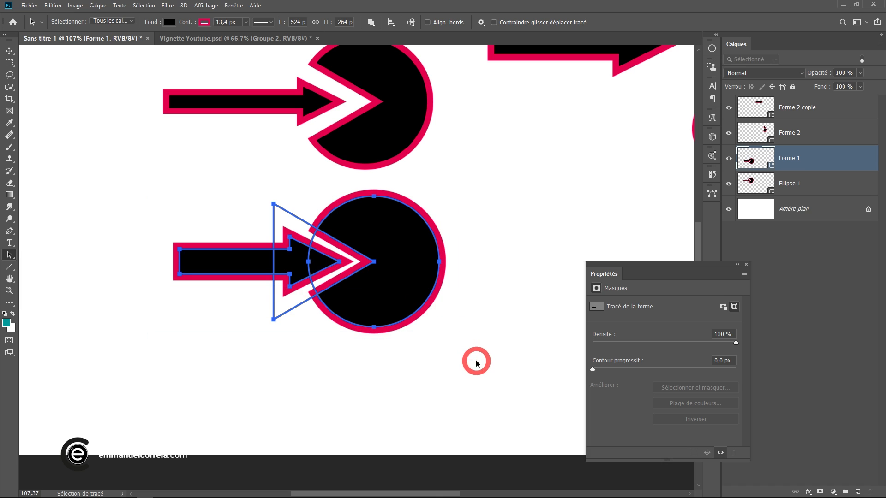
pyautogui.click(371, 23)
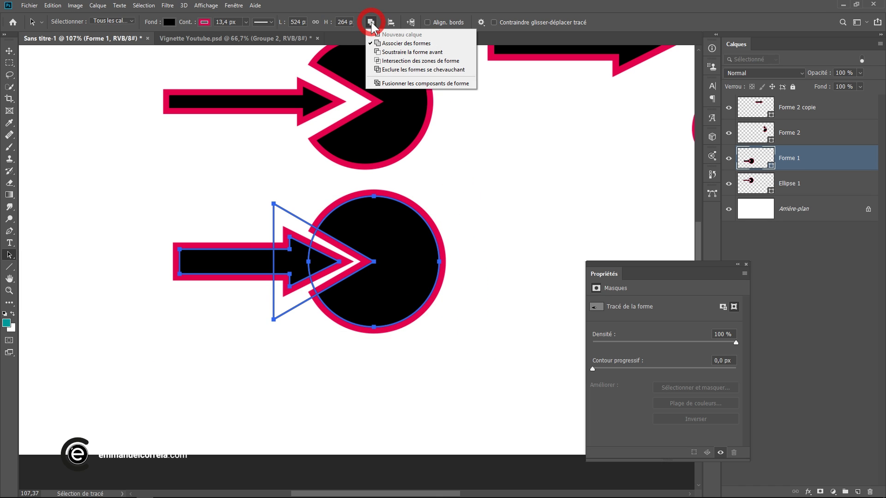
pyautogui.click(436, 84)
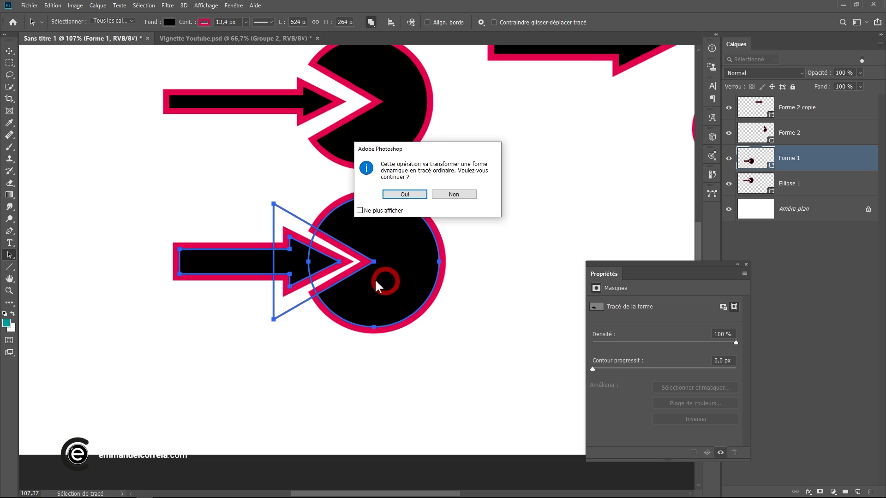
pyautogui.click(405, 194)
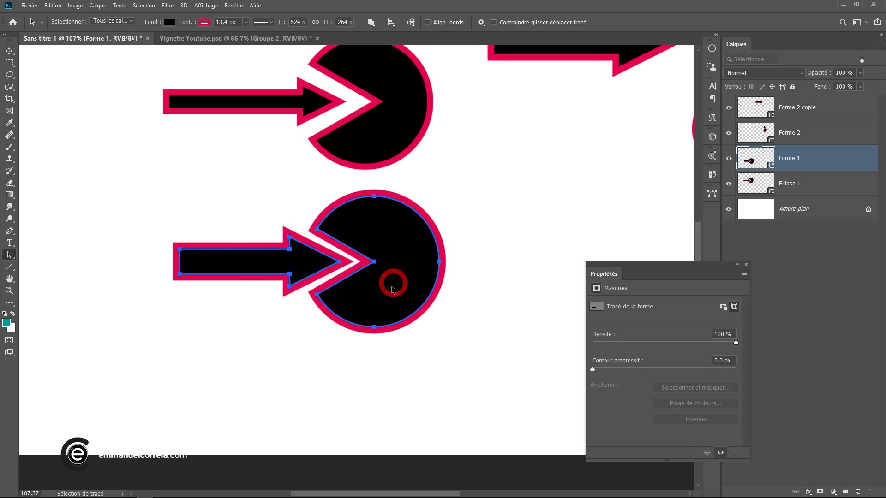
# Step: Move only the arrow's anchor points in the merged Forme 1 left, away from the notched circle, using Direct Selection
pyautogui.click(487, 245)
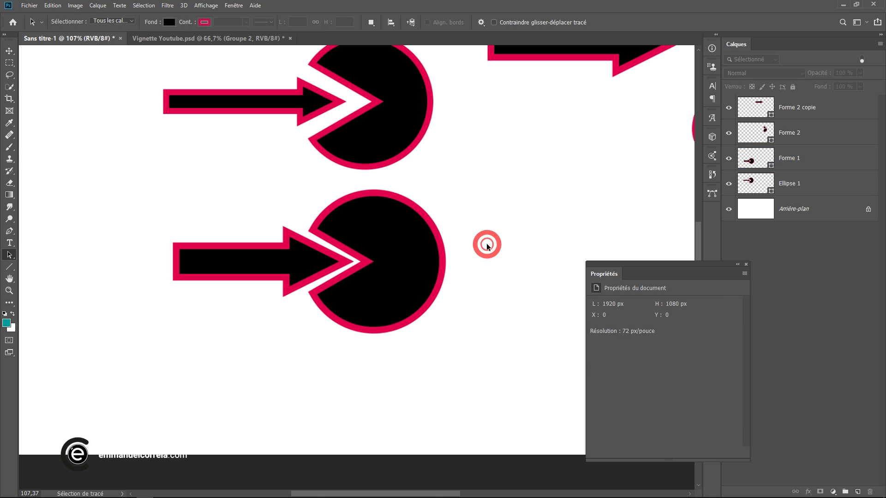
pyautogui.click(397, 245)
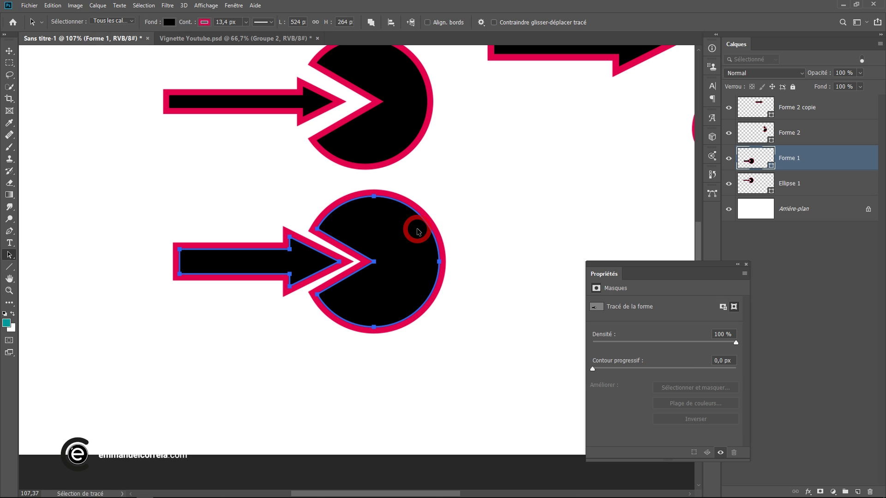
pyautogui.click(461, 217)
pyautogui.click(410, 230)
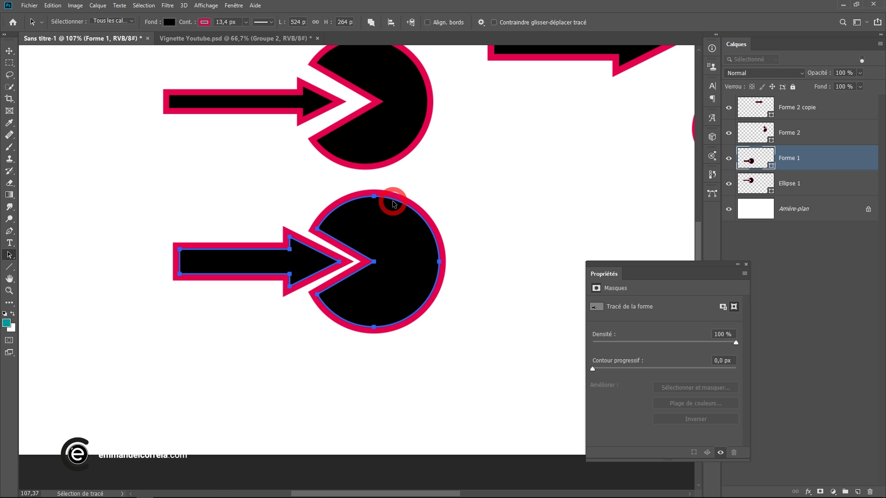
pyautogui.click(249, 217)
pyautogui.click(260, 253)
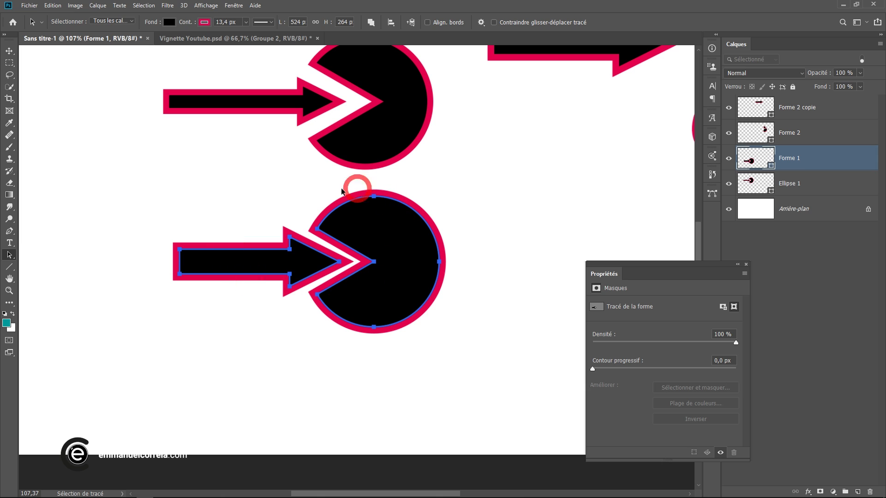
pyautogui.click(9, 255)
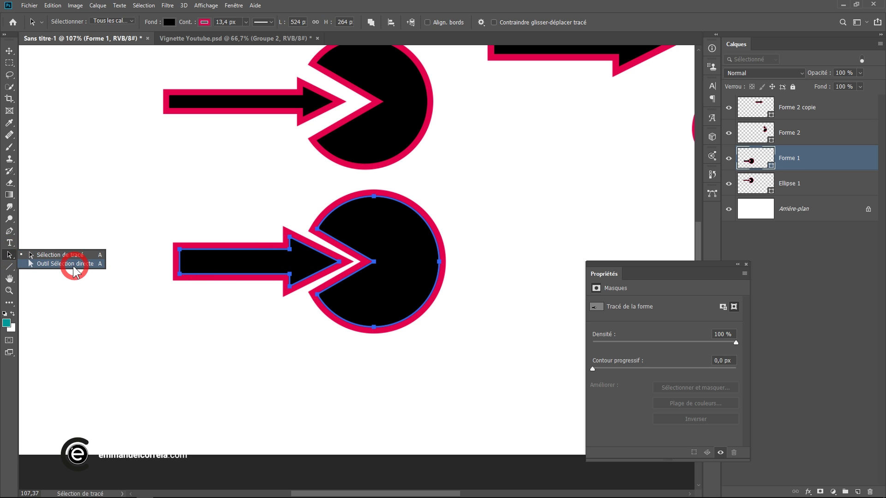
pyautogui.click(76, 265)
pyautogui.moveTo(157, 230); pyautogui.dragTo(304, 297)
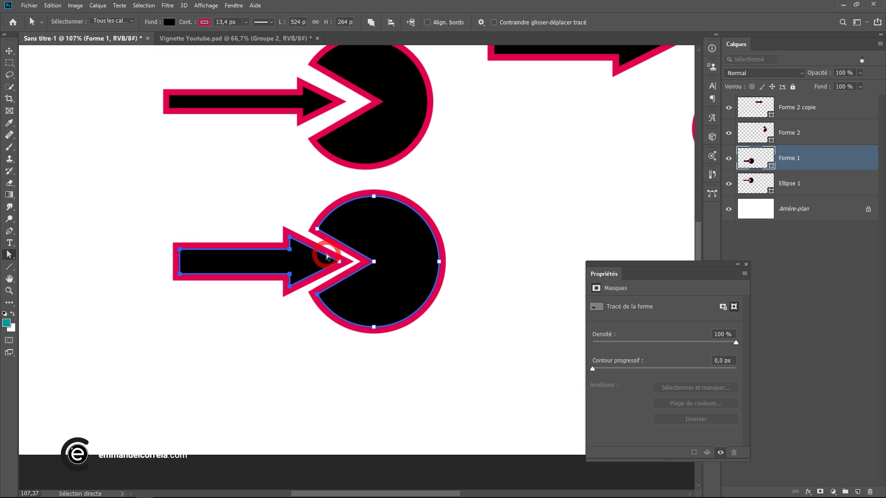
pyautogui.moveTo(328, 258); pyautogui.dragTo(299, 265)
pyautogui.hotkey('ctrl', 'z')
pyautogui.click(517, 259)
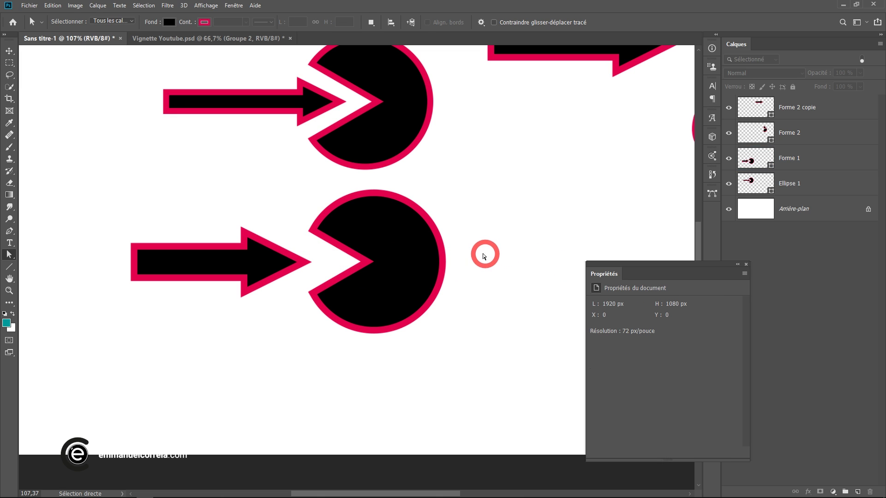
# Step: Draw a teal circle of 294 px as a new shape layer and place it at about X 1018, Y 483 px
pyautogui.scroll(-2, 371, 265)
pyautogui.moveTo(385, 248); pyautogui.dragTo(394, 212)
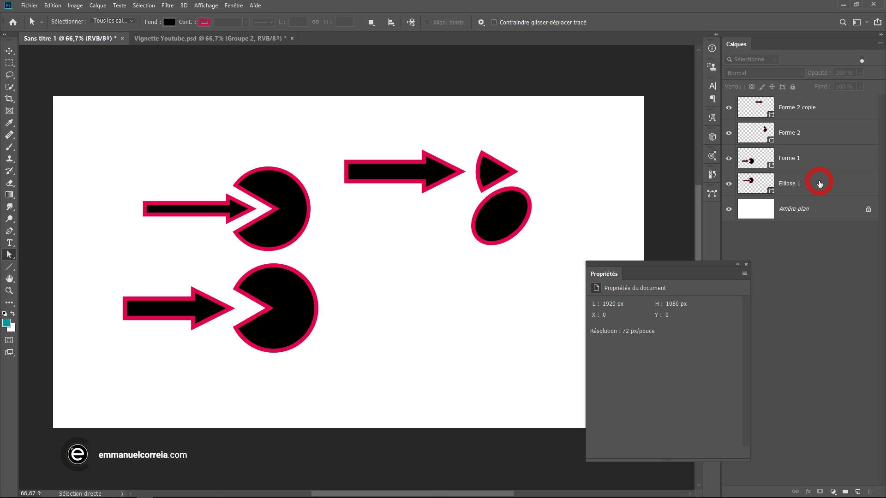
pyautogui.click(9, 290)
pyautogui.moveTo(12, 271); pyautogui.dragTo(37, 282)
pyautogui.moveTo(407, 289); pyautogui.dragTo(523, 380)
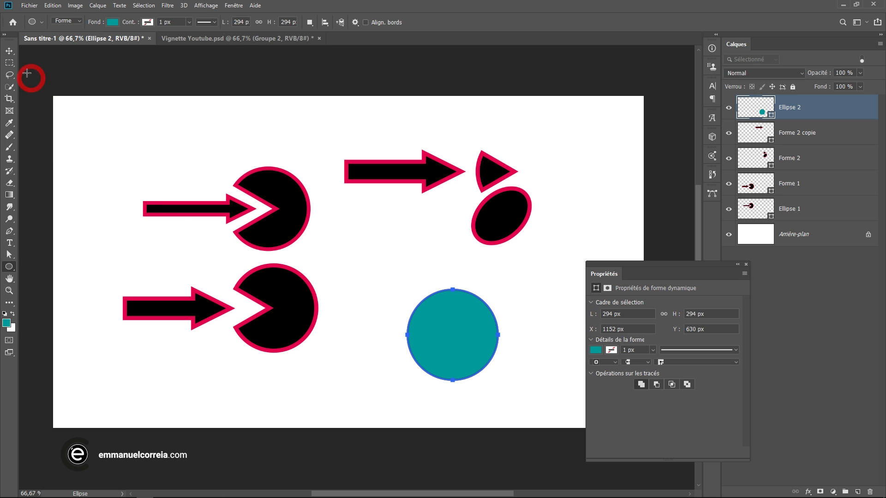
pyautogui.click(9, 51)
pyautogui.moveTo(473, 338); pyautogui.dragTo(434, 294)
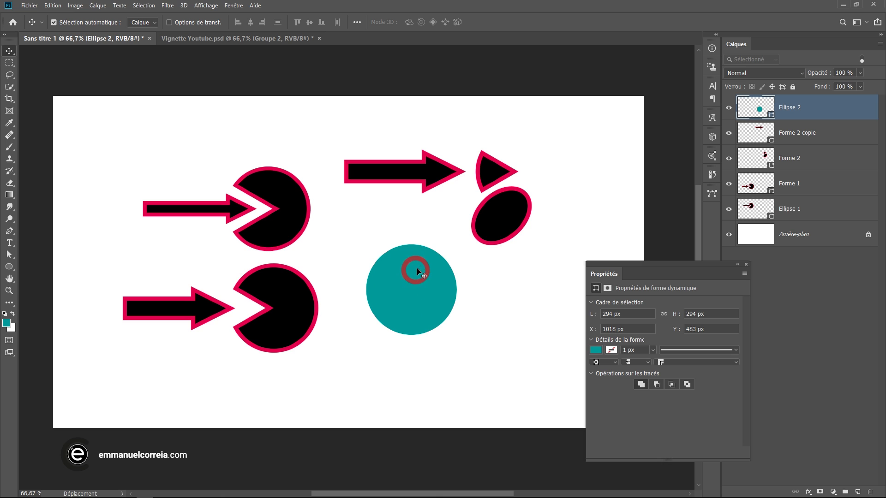
# Step: Add the text 8 in Anton Regular below the teal circle and scale it up to about 204,73 pt
pyautogui.click(9, 243)
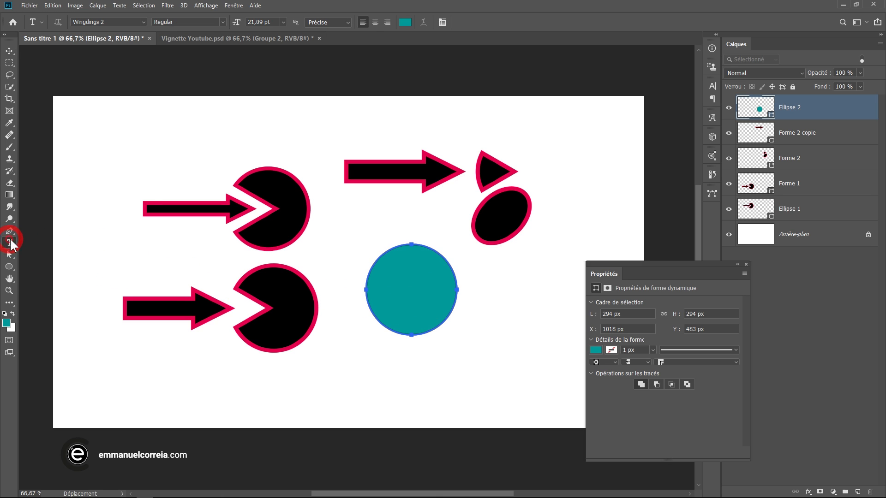
pyautogui.click(346, 358)
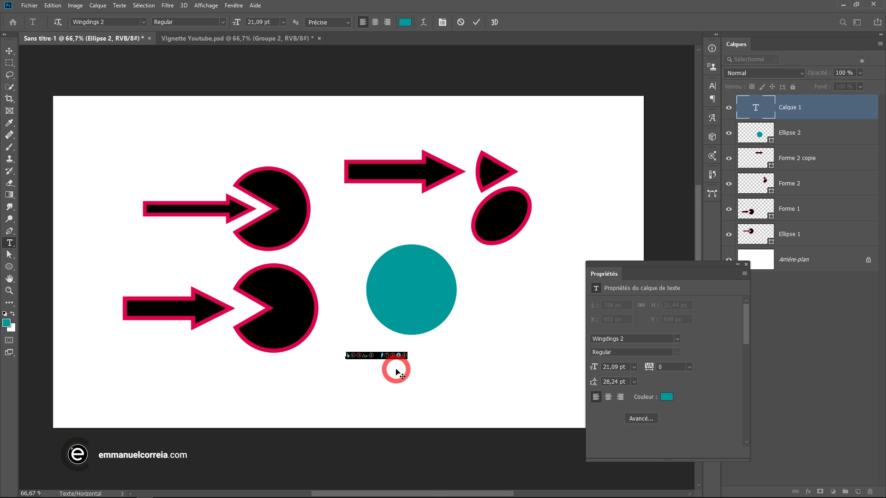
pyautogui.hotkey('ctrl', 'a')
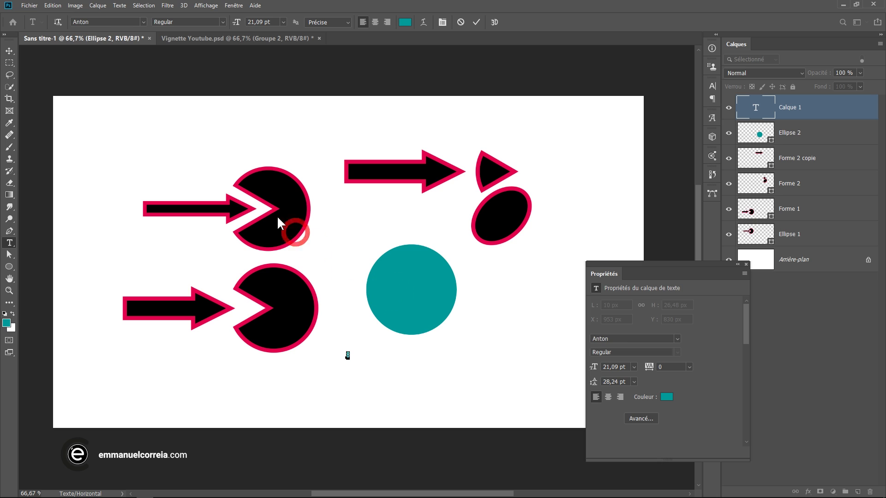
pyautogui.click(476, 22)
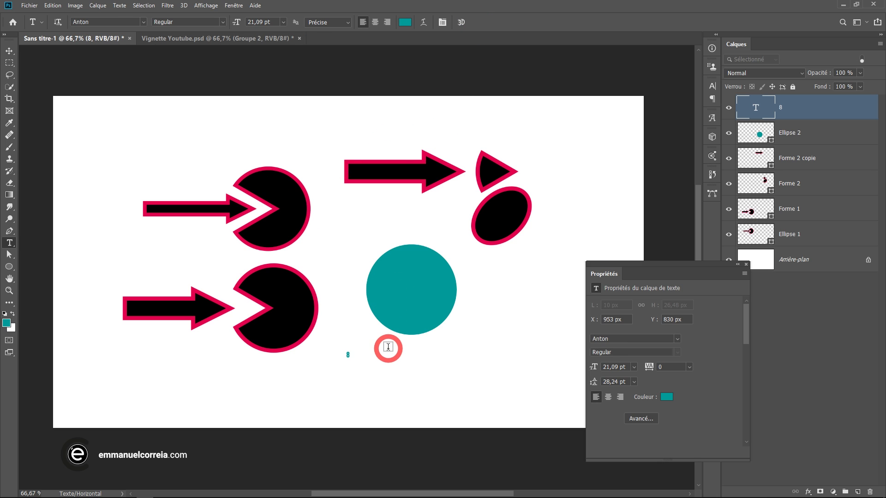
pyautogui.hotkey('ctrl', 't')
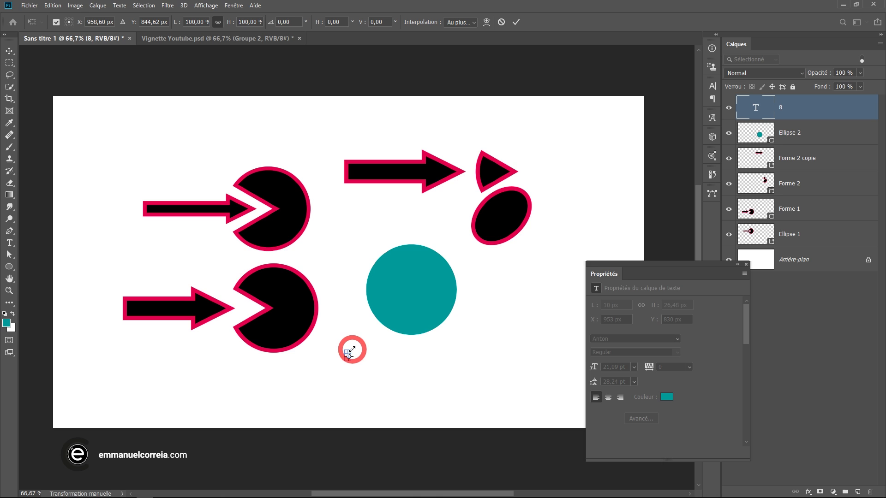
pyautogui.moveTo(353, 349); pyautogui.dragTo(417, 284)
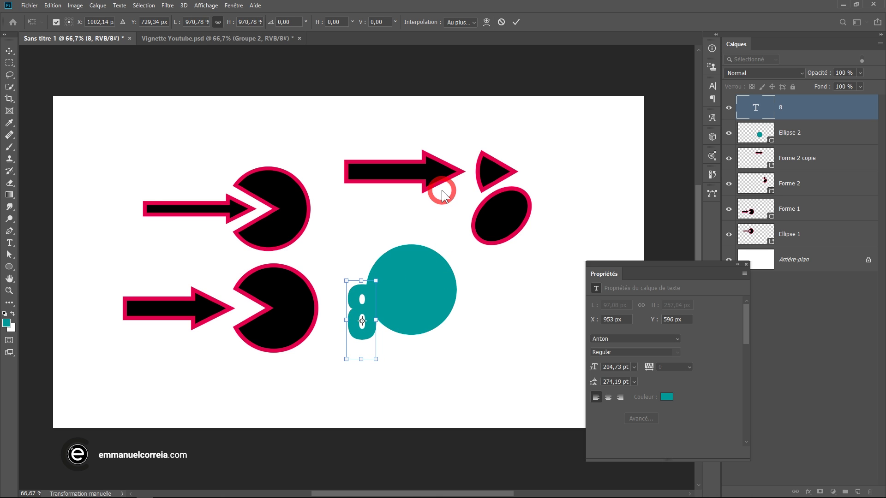
pyautogui.click(516, 21)
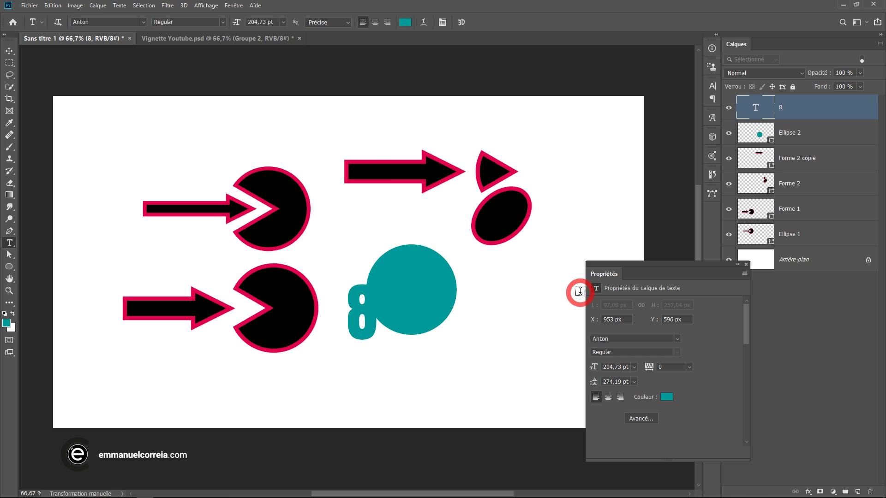
# Step: Colour the 8 black and move it onto the middle of the teal circle, at about X 1114, Y 527 px
pyautogui.click(666, 396)
pyautogui.moveTo(574, 283); pyautogui.dragTo(681, 401)
pyautogui.click(757, 263)
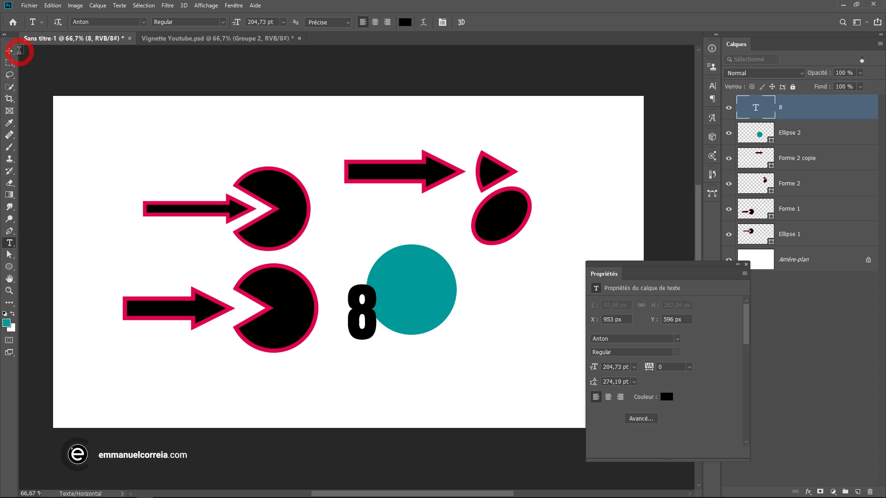
pyautogui.click(9, 50)
pyautogui.moveTo(370, 314); pyautogui.dragTo(396, 267)
pyautogui.scroll(3, 429, 297)
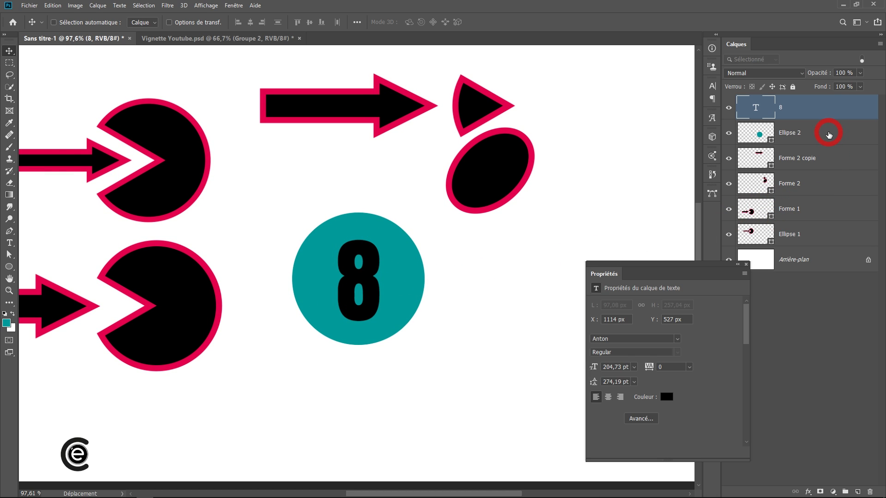
pyautogui.keyDown('ctrl'); pyautogui.click(828, 135); pyautogui.keyUp('ctrl')
pyautogui.rightClick(827, 132)
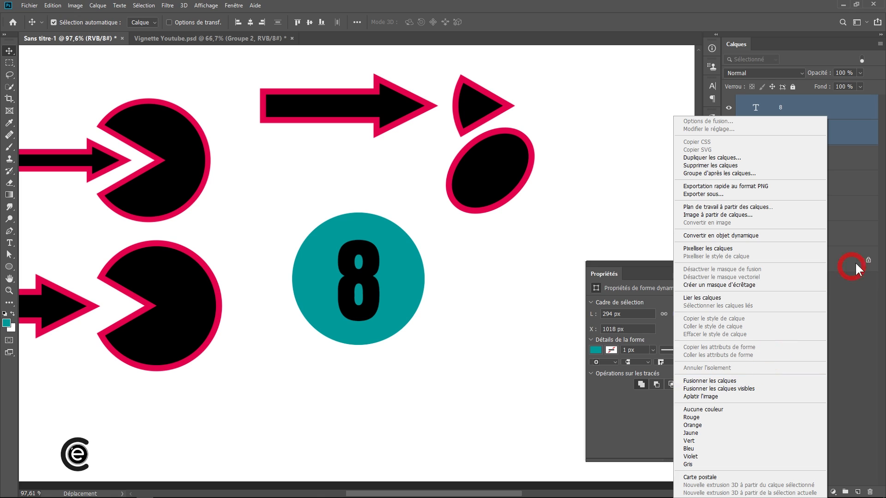
pyautogui.click(362, 272)
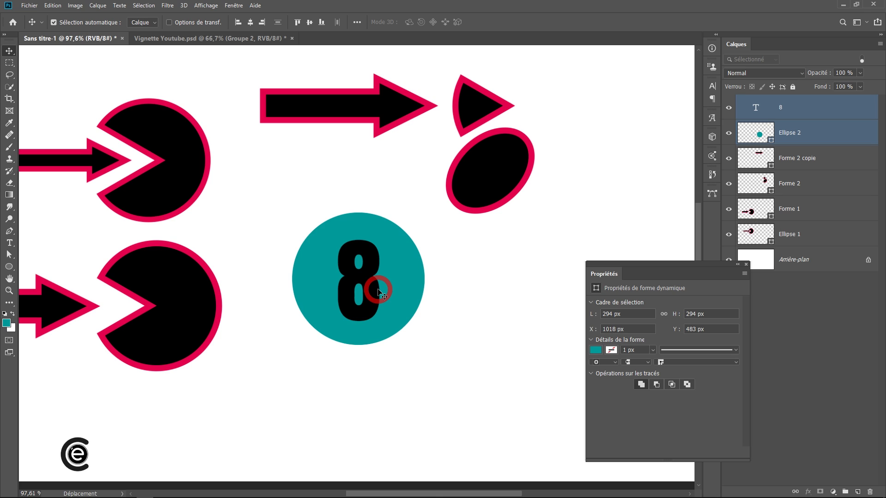
# Step: Convert the text layer 8 into a shape with Convertir en forme
pyautogui.click(815, 113)
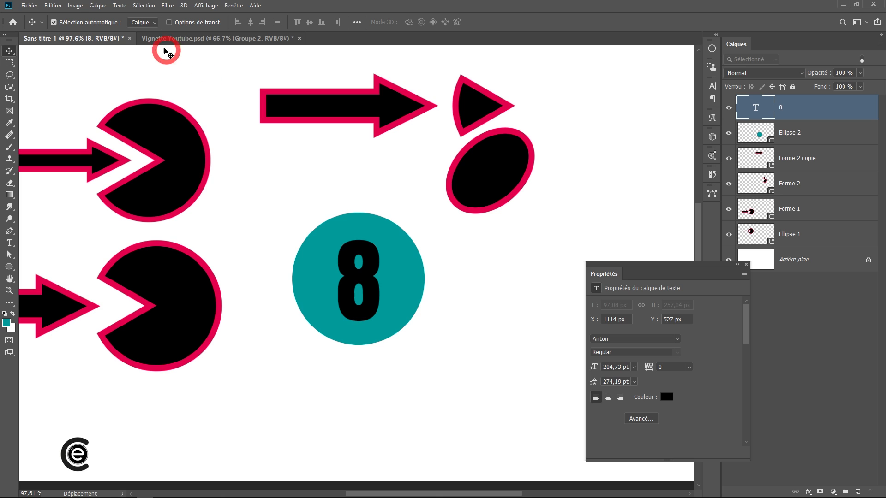
pyautogui.click(120, 7)
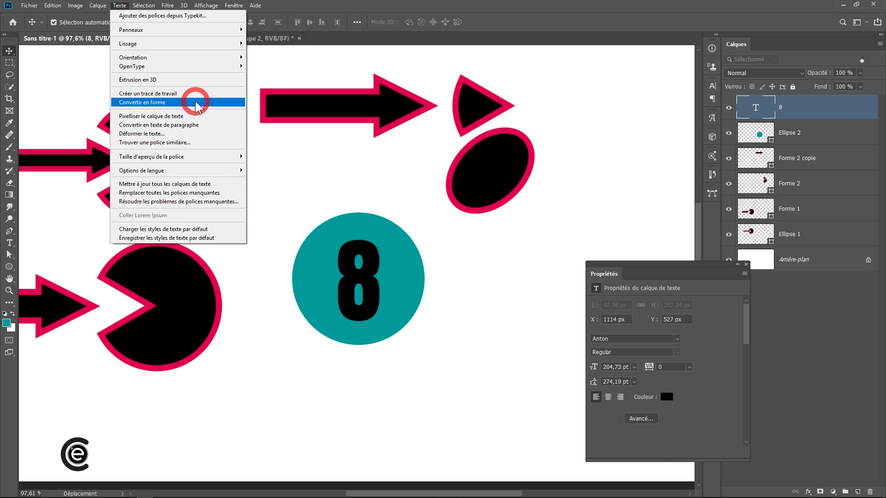
pyautogui.click(190, 103)
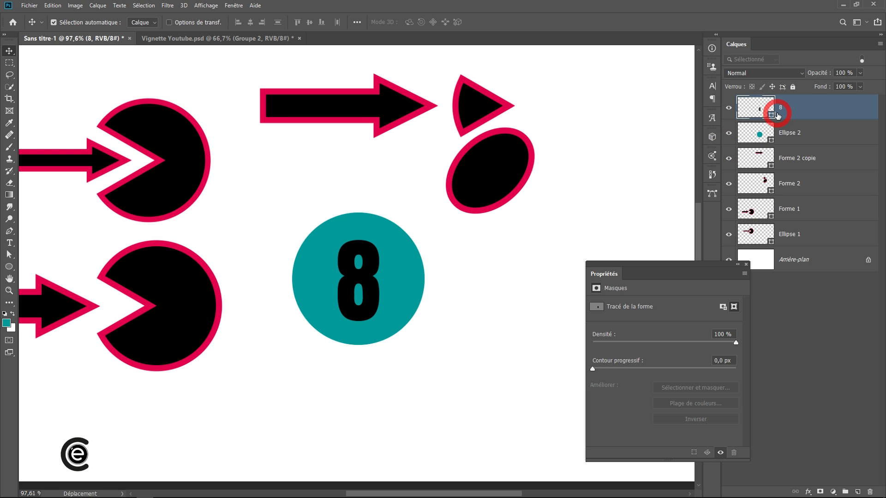
# Step: Combine the 8 and Ellipse 2 layers with Soustraire la forme avant to cut the digit out of the circle
pyautogui.keyDown('ctrl'); pyautogui.click(825, 137); pyautogui.keyUp('ctrl')
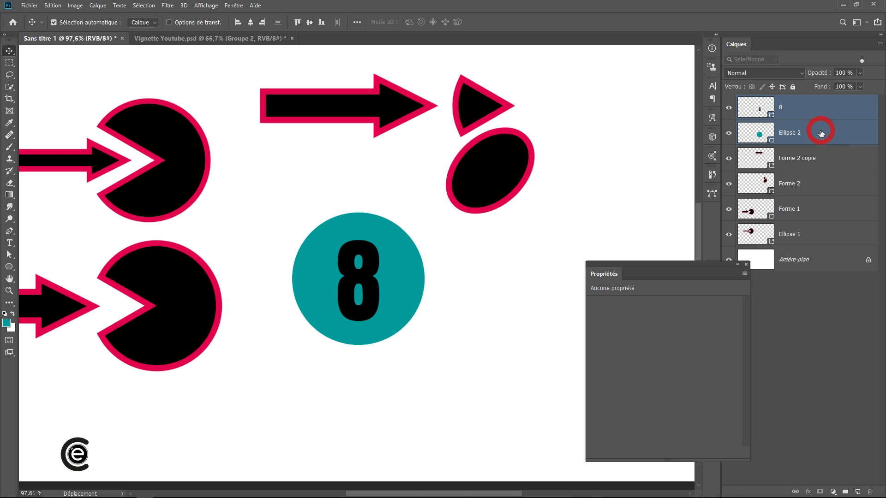
pyautogui.click(104, 7)
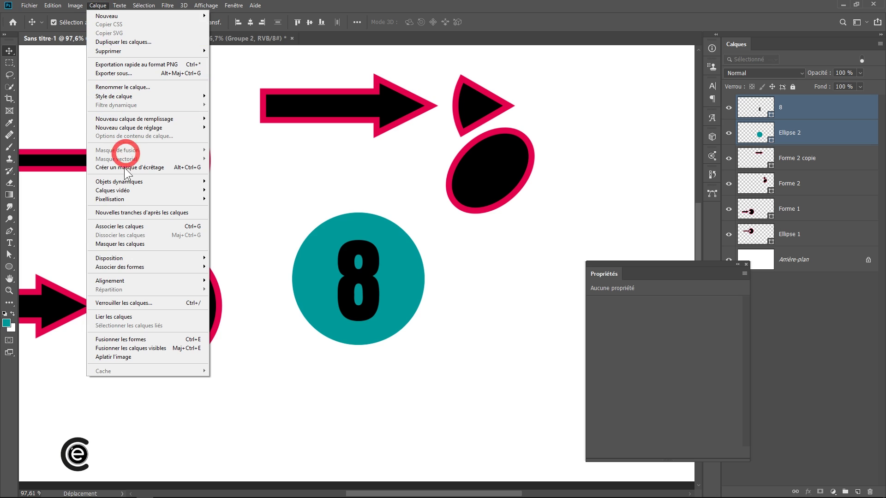
pyautogui.moveTo(133, 270)
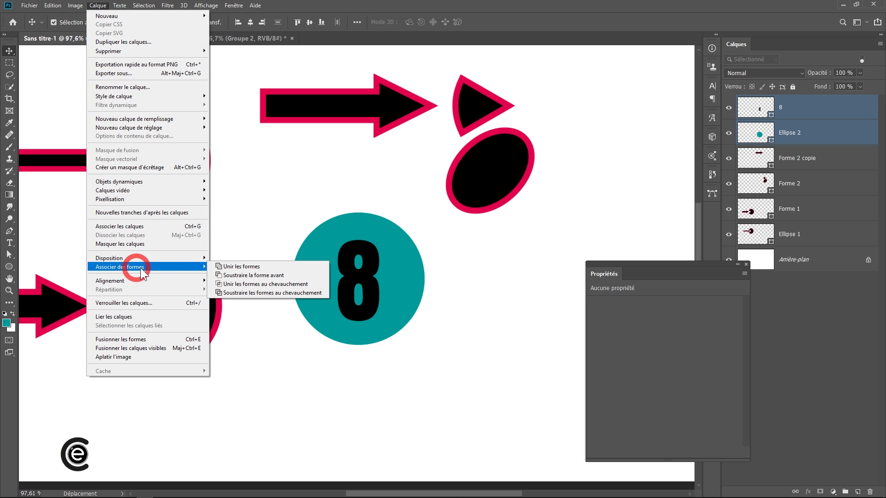
pyautogui.click(312, 276)
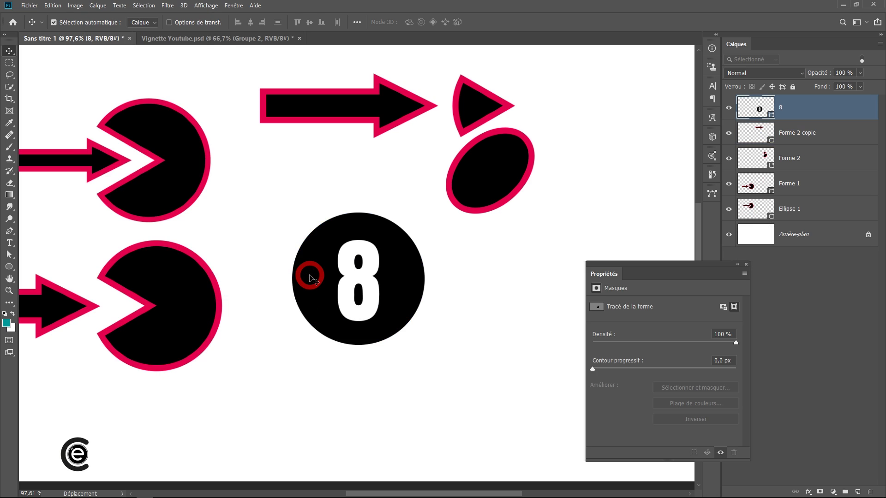
# Step: Move the circle with the cut-out 8 slightly up and to the right on the canvas
pyautogui.moveTo(386, 266)
pyautogui.mouseDown()
pyautogui.moveTo(385, 227)
pyautogui.moveTo(386, 251)
pyautogui.mouseUp()
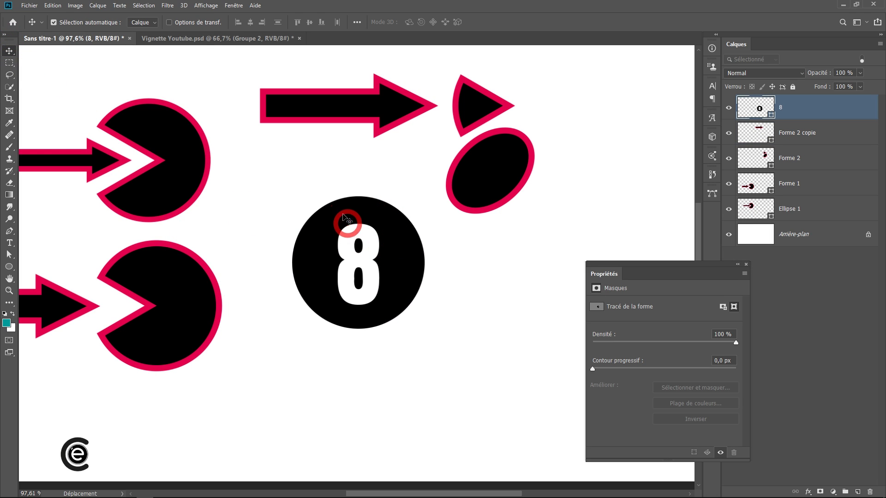
pyautogui.moveTo(397, 258)
pyautogui.mouseDown()
pyautogui.moveTo(245, 286)
pyautogui.moveTo(234, 182)
pyautogui.moveTo(484, 189)
pyautogui.moveTo(409, 212)
pyautogui.moveTo(481, 203)
pyautogui.moveTo(450, 209)
pyautogui.moveTo(402, 266)
pyautogui.mouseUp()
pyautogui.scroll(-2, 403, 266)
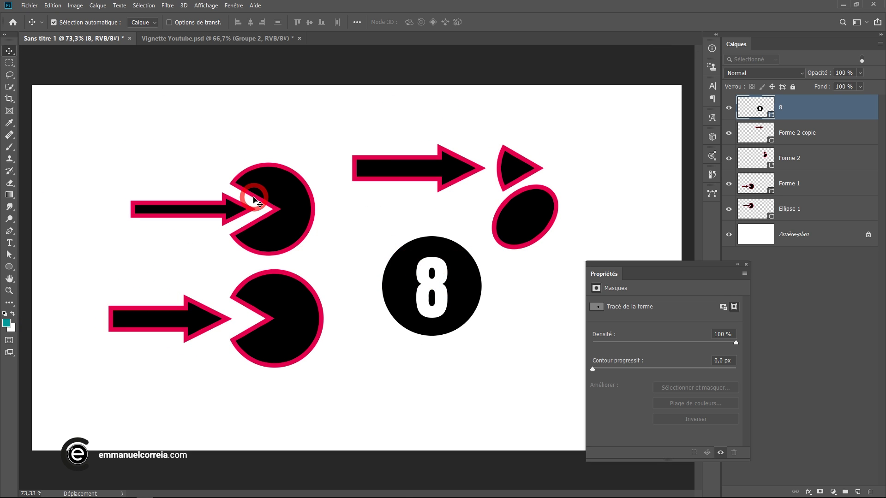
# Step: Move the Ellipse 1 arrow and notched circle together slightly up and to the left
pyautogui.click(199, 210)
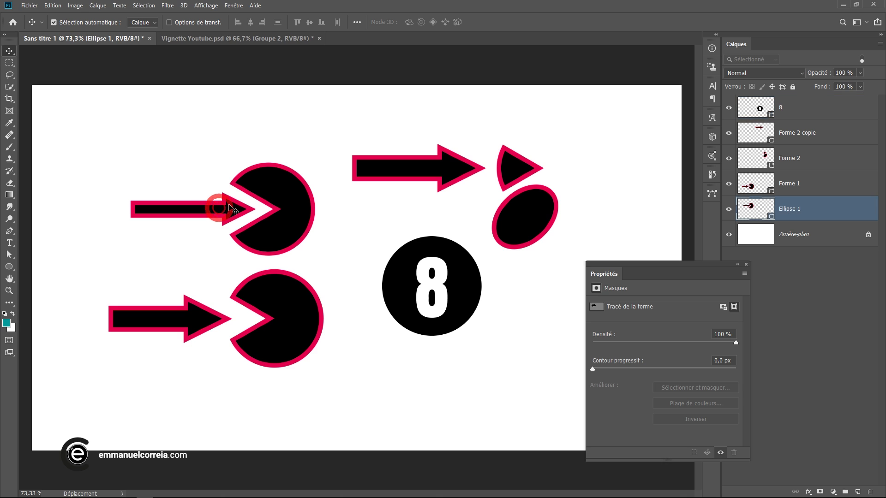
pyautogui.moveTo(257, 199); pyautogui.dragTo(234, 177)
pyautogui.moveTo(233, 177); pyautogui.dragTo(249, 183)
# Step: Merge all paths of Ellipse 1 with Fusionner les composants de forme and move the merged shape slightly up and left
pyautogui.moveTo(92, 129); pyautogui.dragTo(321, 262)
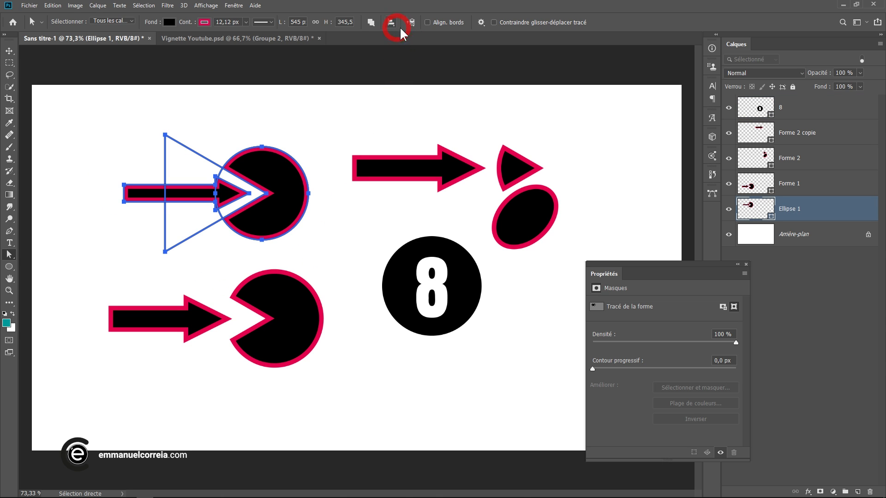
pyautogui.click(371, 22)
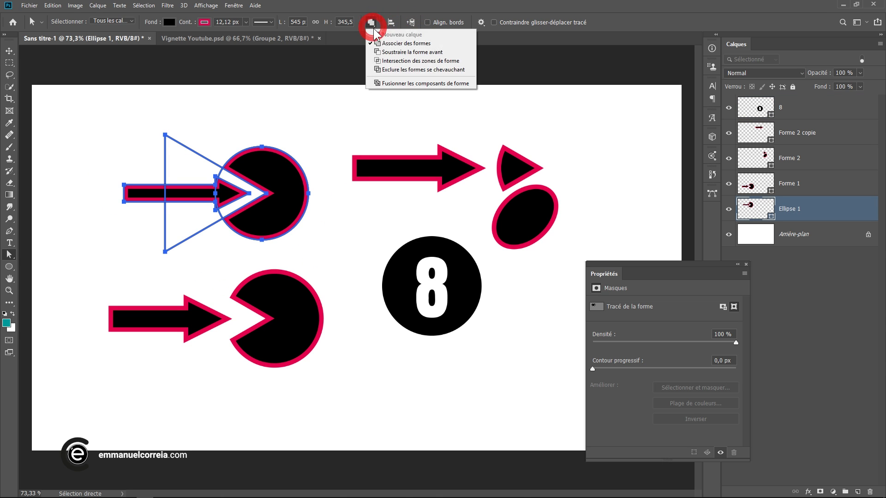
pyautogui.click(409, 85)
pyautogui.moveTo(307, 145); pyautogui.dragTo(325, 129)
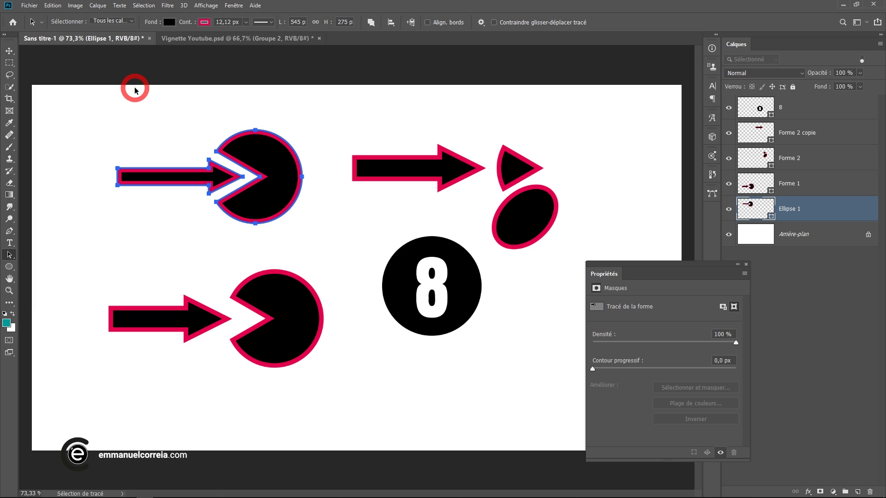
# Step: Save the merged Ellipse 1 path as a custom shape named Forme 2
pyautogui.click(98, 6)
pyautogui.click(65, 36)
pyautogui.click(52, 6)
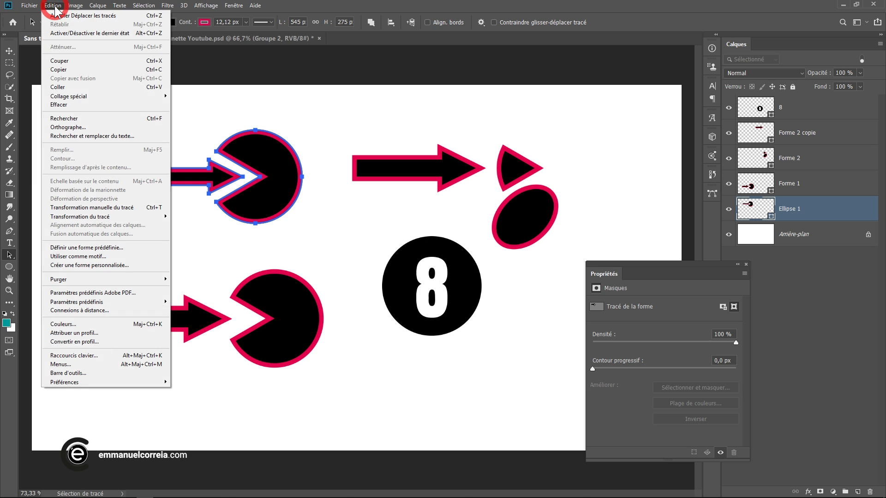
pyautogui.click(138, 267)
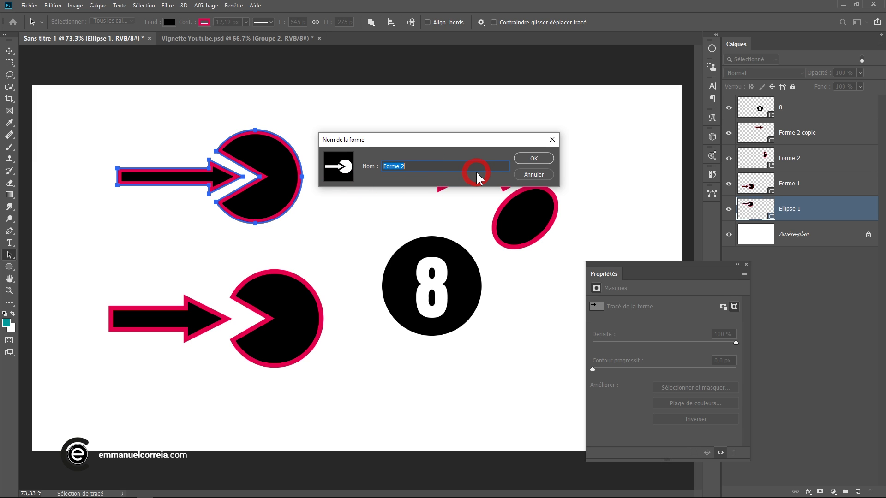
pyautogui.click(530, 159)
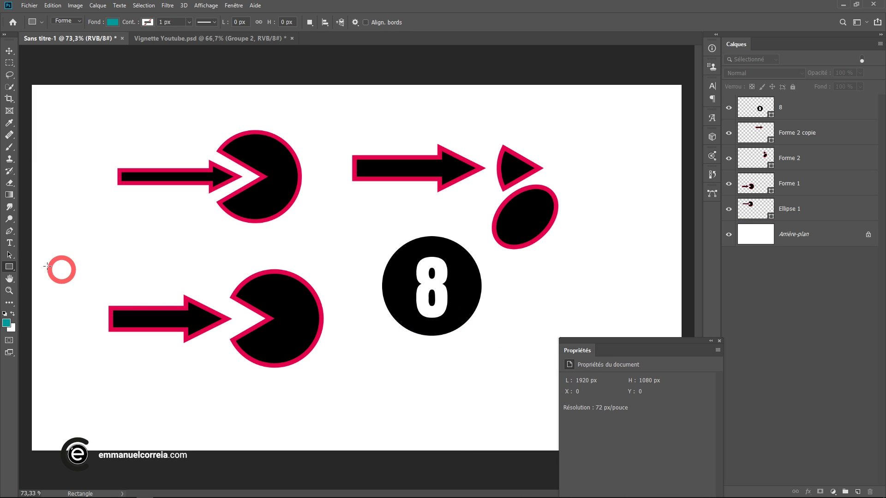
# Step: With the Custom Shape tool, choose the saved arrow and notched-circle shape and place a 545 × 275 px copy near the canvas's lower-left corner
pyautogui.click(9, 266)
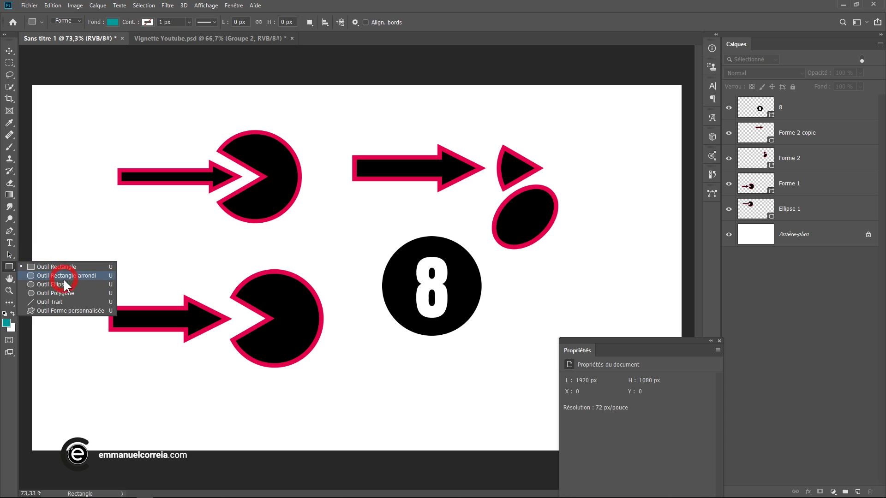
pyautogui.click(82, 311)
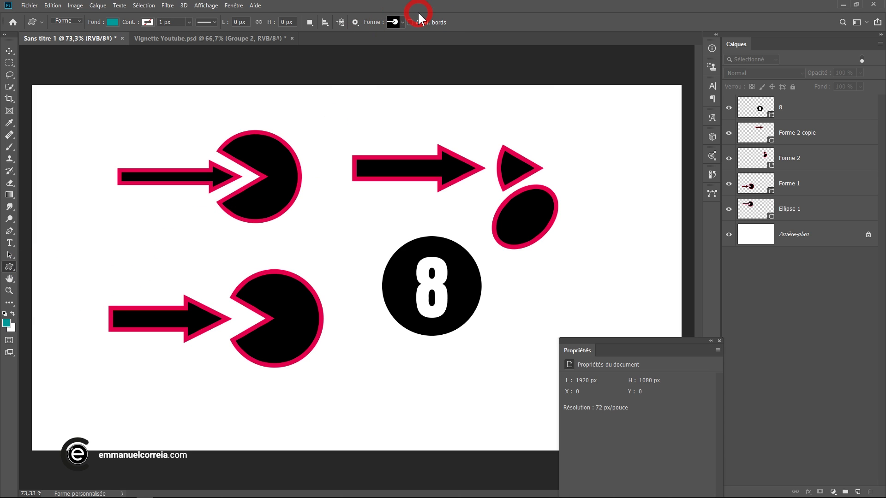
pyautogui.click(397, 22)
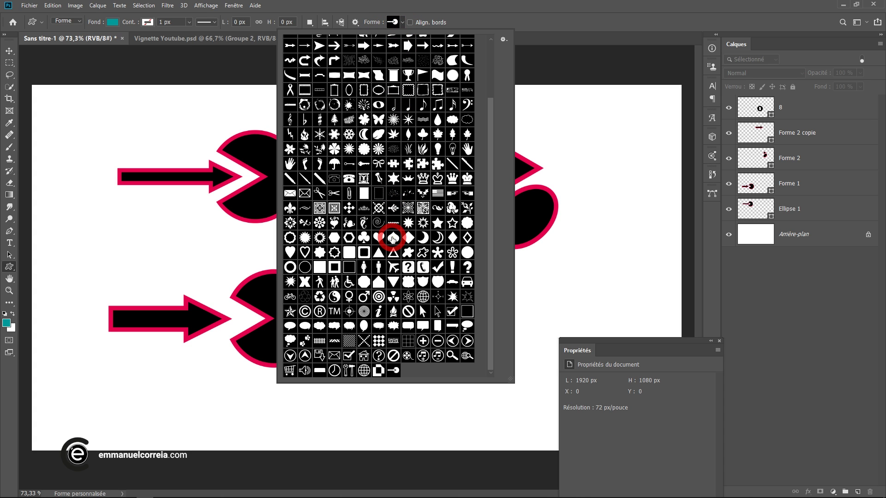
pyautogui.click(395, 372)
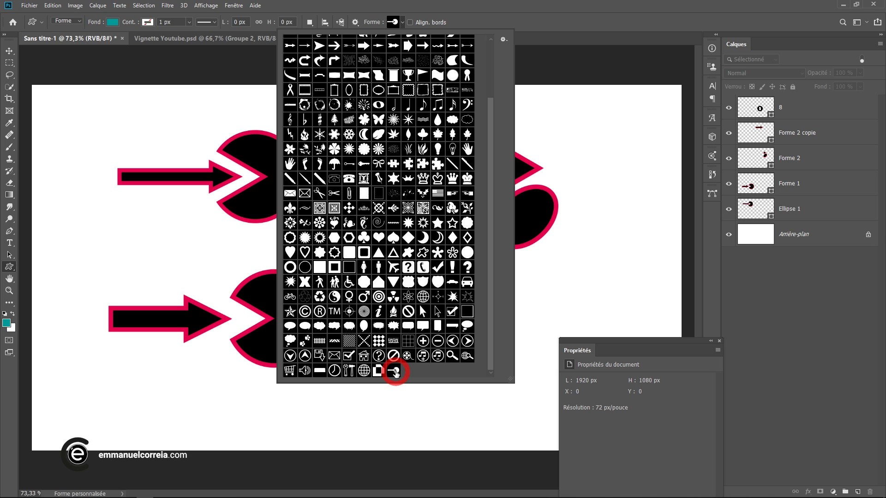
# Step: Set the custom shape sizing to Libre and draw a copy about 305 × 153 px near the canvas's upper-left corner
pyautogui.click(355, 22)
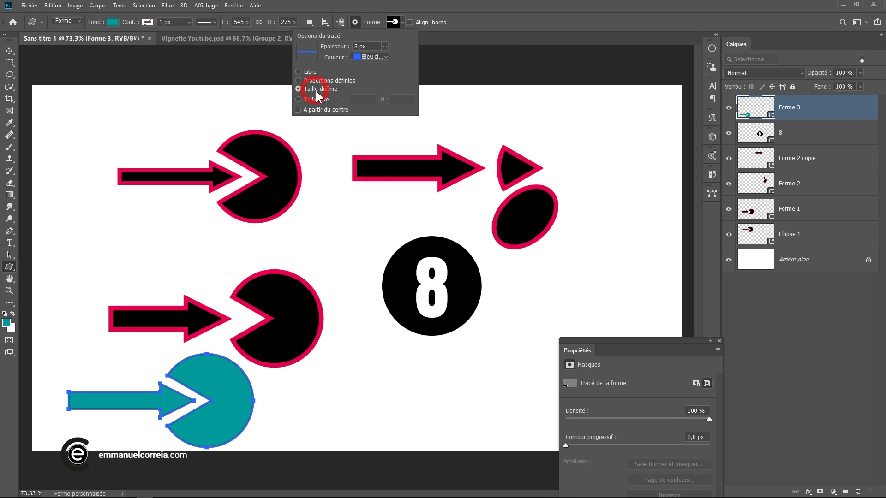
pyautogui.click(355, 19)
pyautogui.click(302, 71)
pyautogui.moveTo(89, 105); pyautogui.dragTo(193, 158)
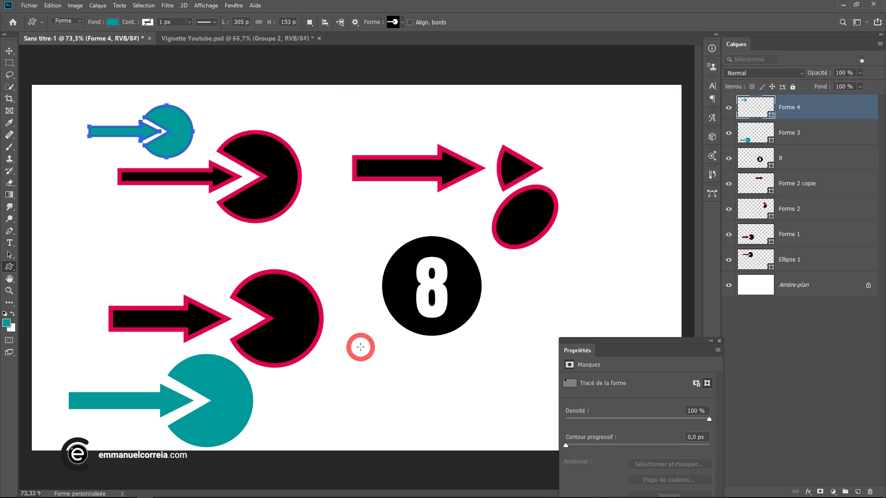
# Step: Draw another copy below the cut-out 8, undo it, redraw it at about 361 × 182 px, and select its layer
pyautogui.moveTo(341, 362); pyautogui.dragTo(498, 433)
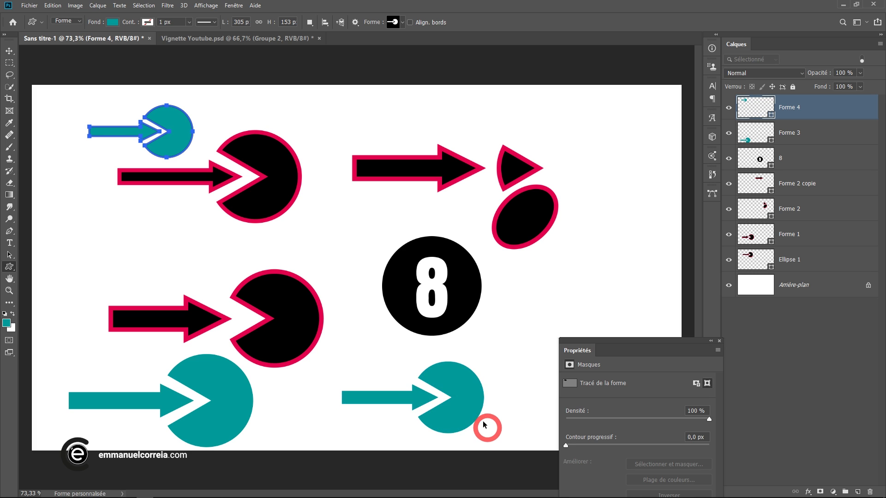
pyautogui.hotkey('ctrl', 'z')
pyautogui.moveTo(353, 363); pyautogui.dragTo(476, 425)
pyautogui.click(791, 118)
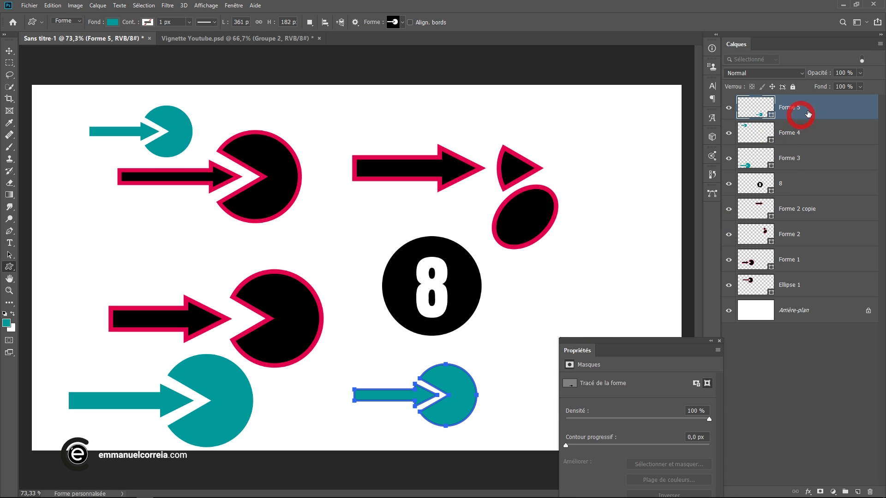